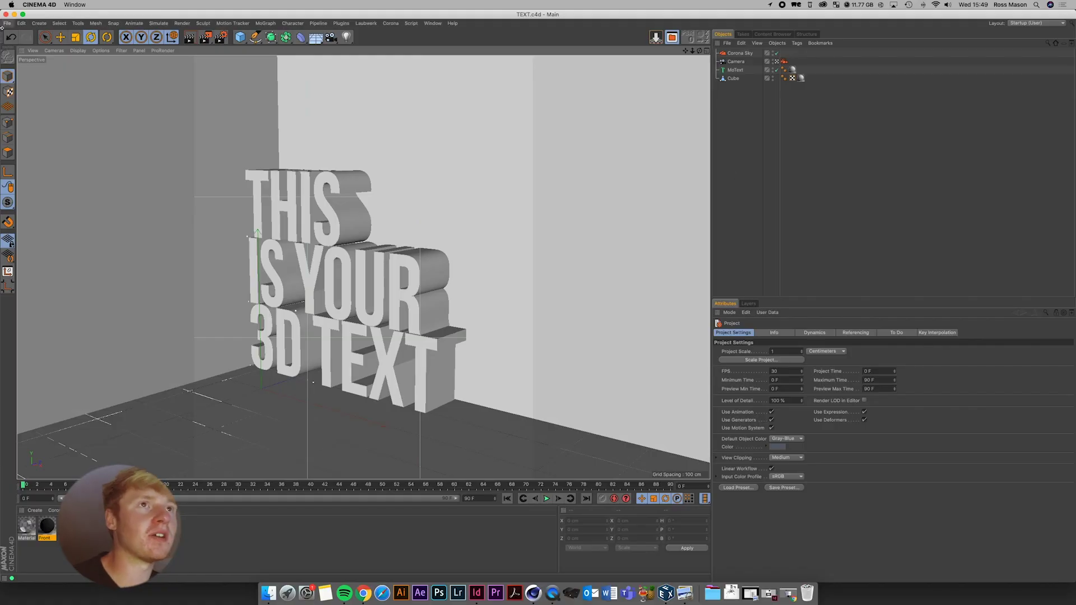
Create a new empty project
left_click(7, 23)
left_click(17, 36)
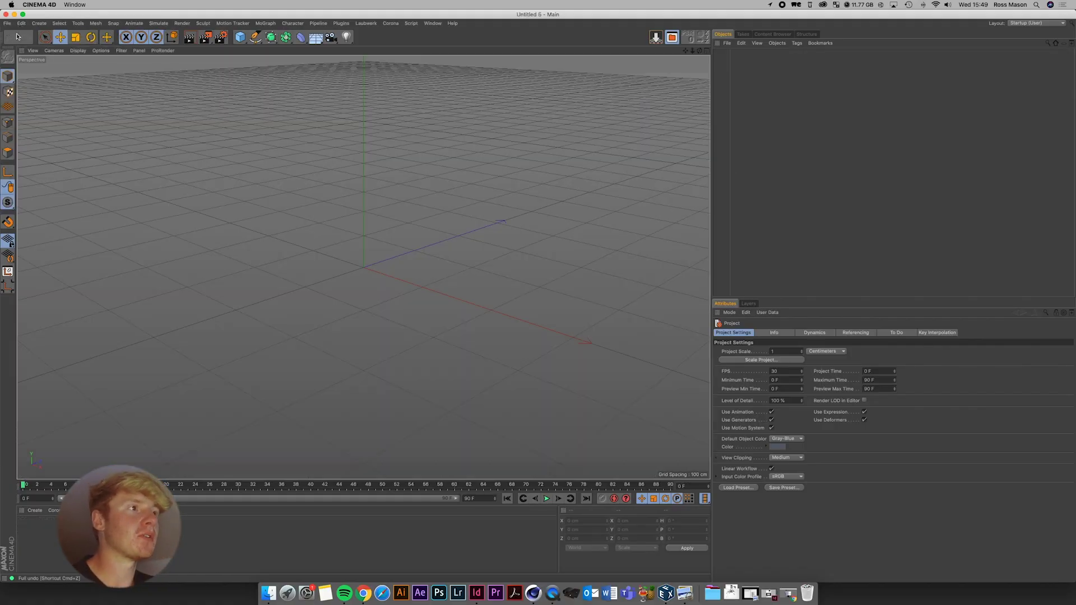
Switch to Chrome and examine the extruded typography posts on the designer's Instagram profile, including the "Be the change" artwork
left_click(363, 593)
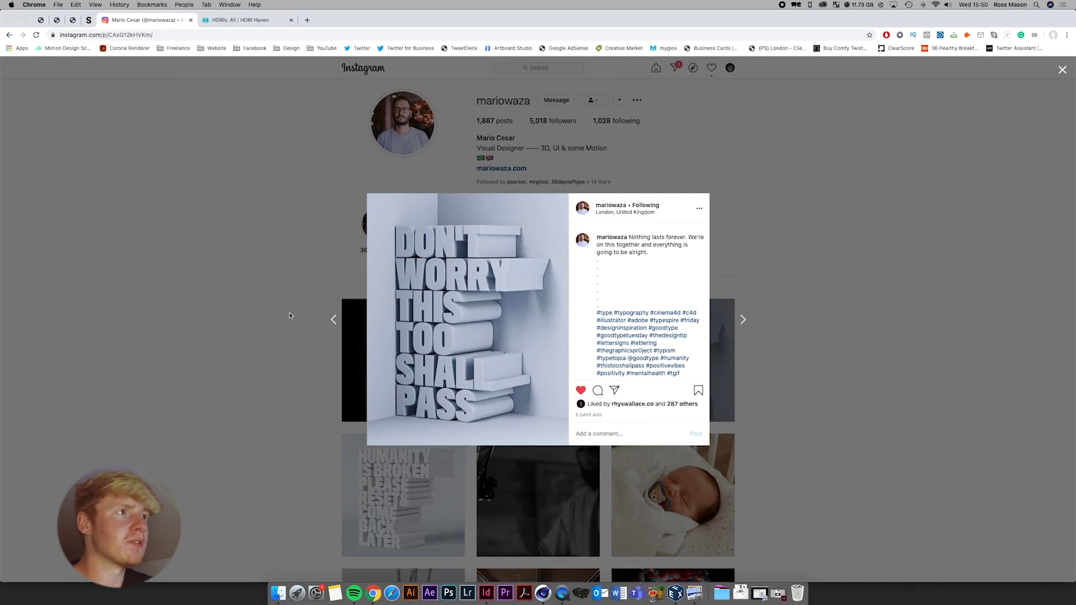
left_click(232, 311)
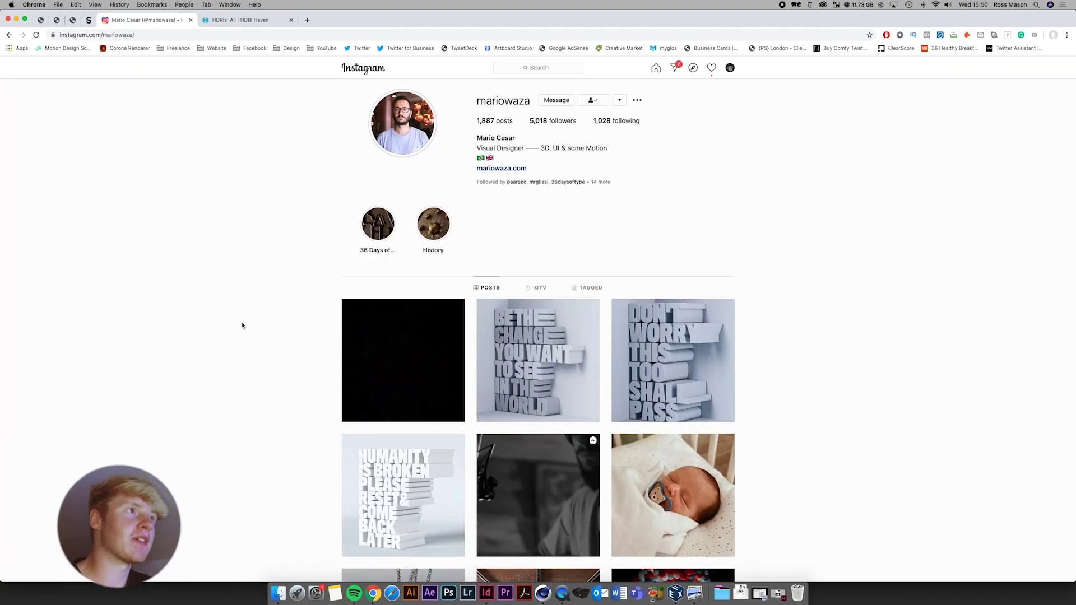
scroll(242, 325, "down", 8)
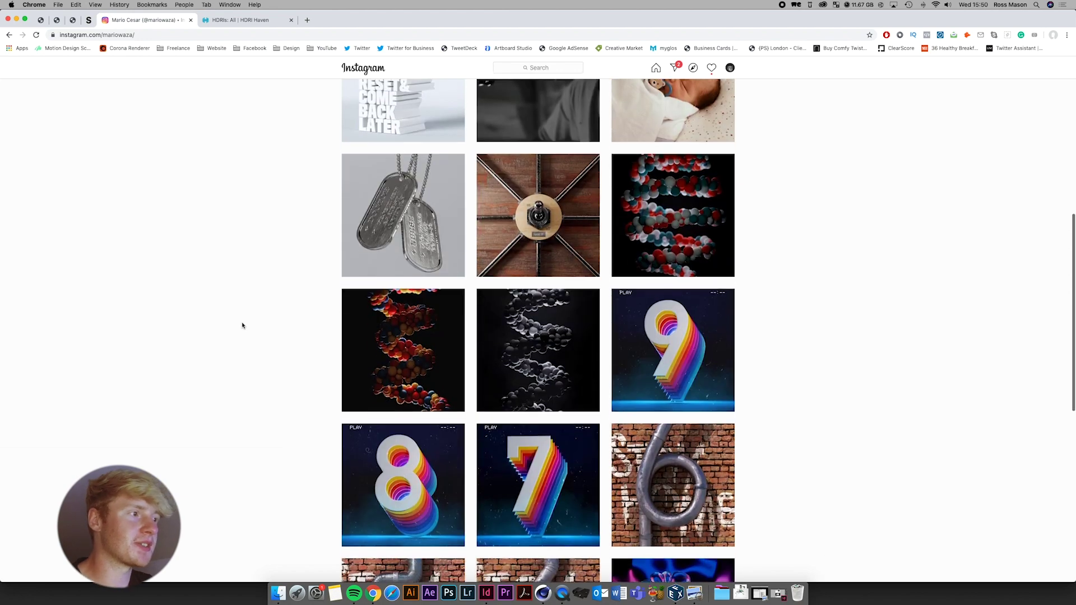
scroll(242, 325, "down", 5)
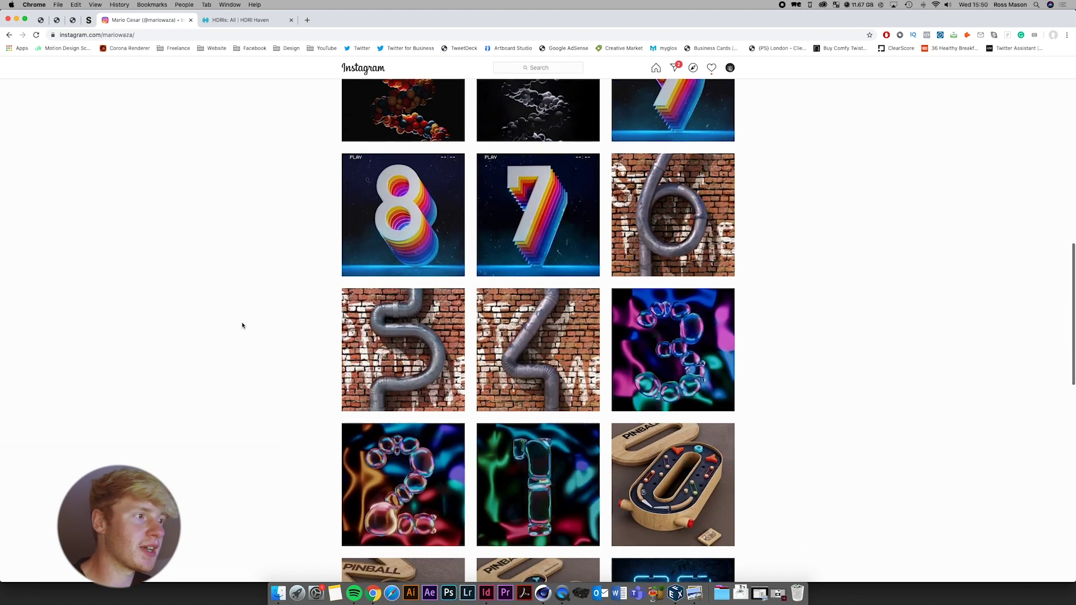
scroll(242, 325, "up", 12)
scroll(242, 325, "down", 4)
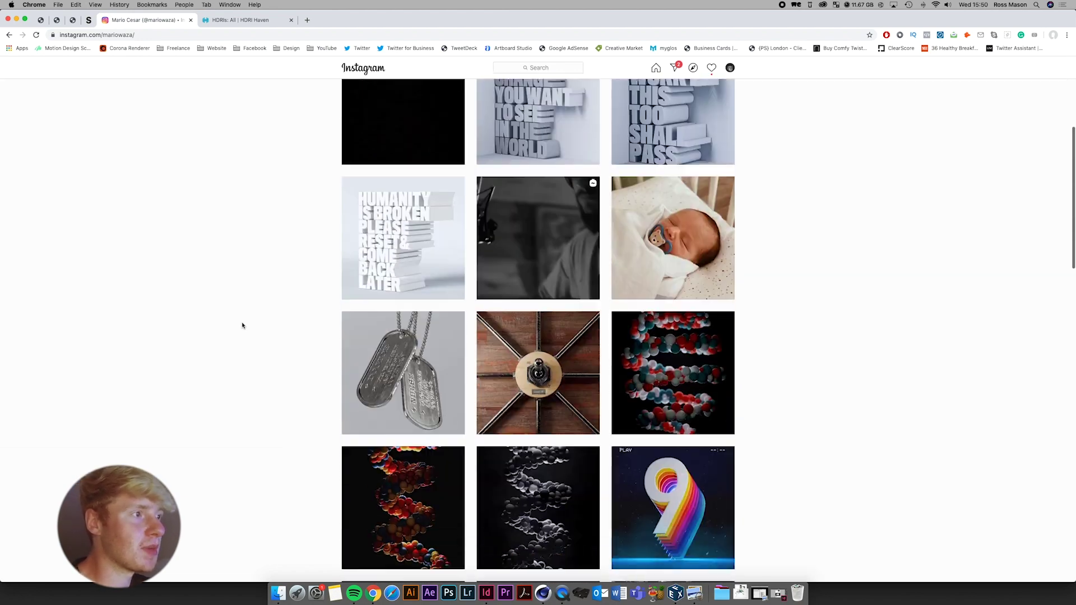
scroll(242, 325, "down", 8)
scroll(242, 325, "up", 9)
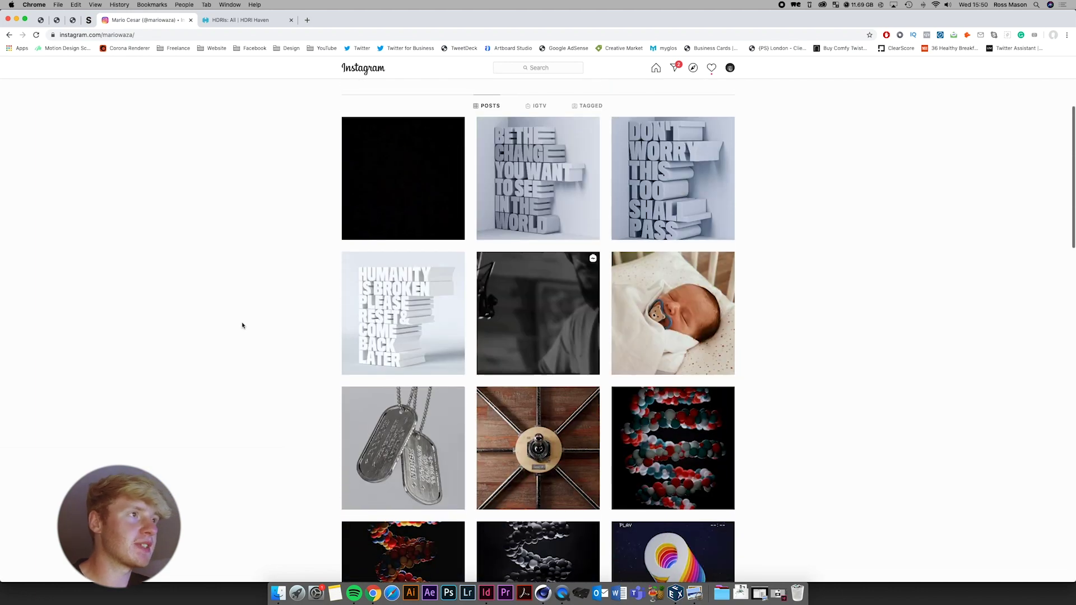
scroll(242, 325, "up", 1)
left_click(547, 238)
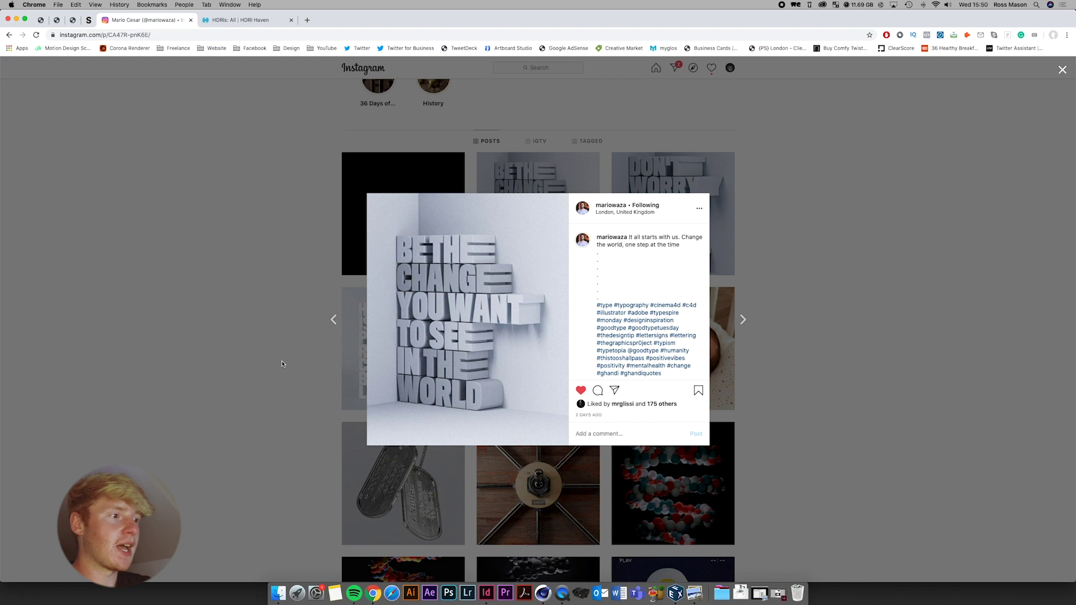
Switch to Cinema 4D and add a MoText object to the empty scene
left_click(543, 593)
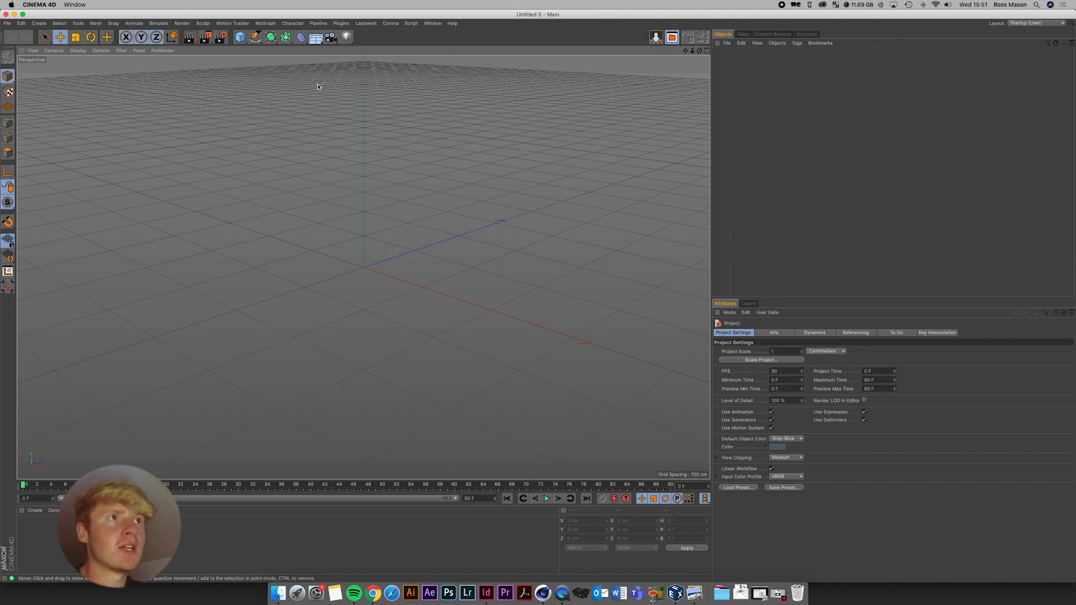
left_click(265, 23)
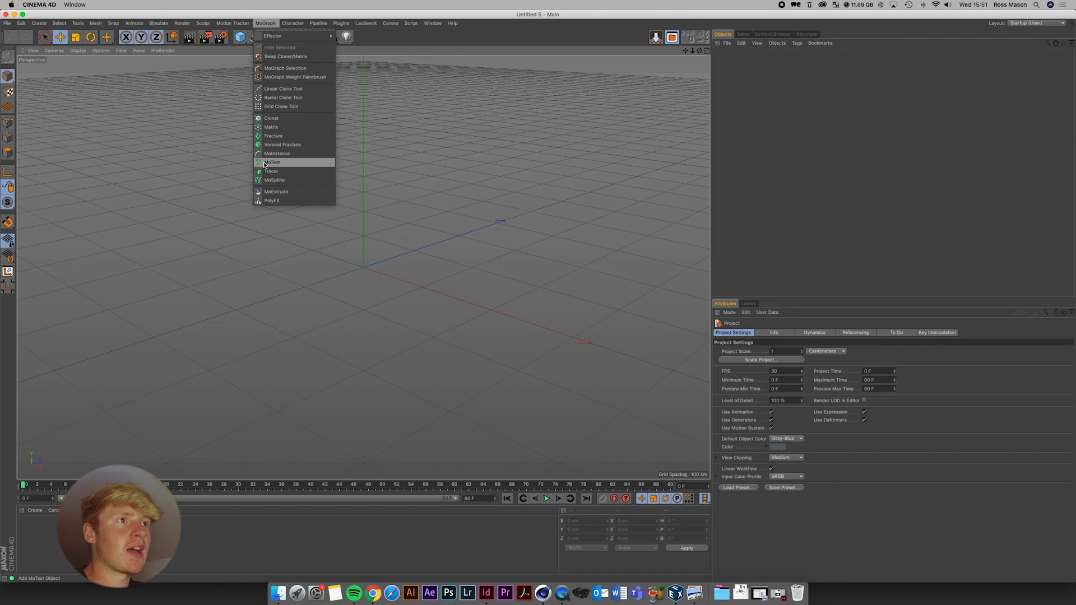
left_click(264, 164)
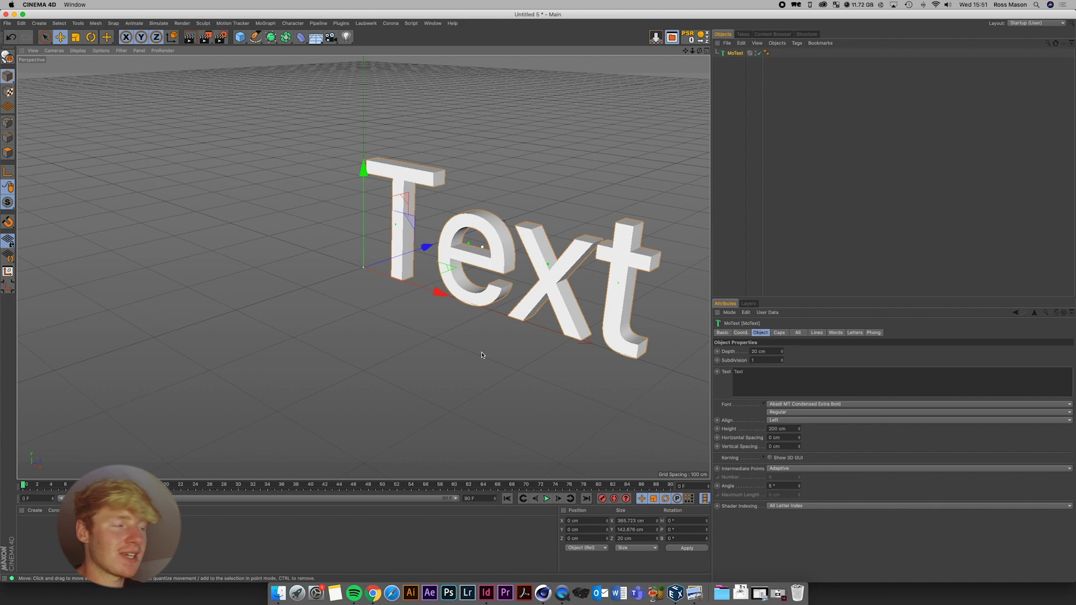
Replace the MoText content with three lines: "THIS", "IS YOUR" and "3D TEXT"
double_click(634, 361)
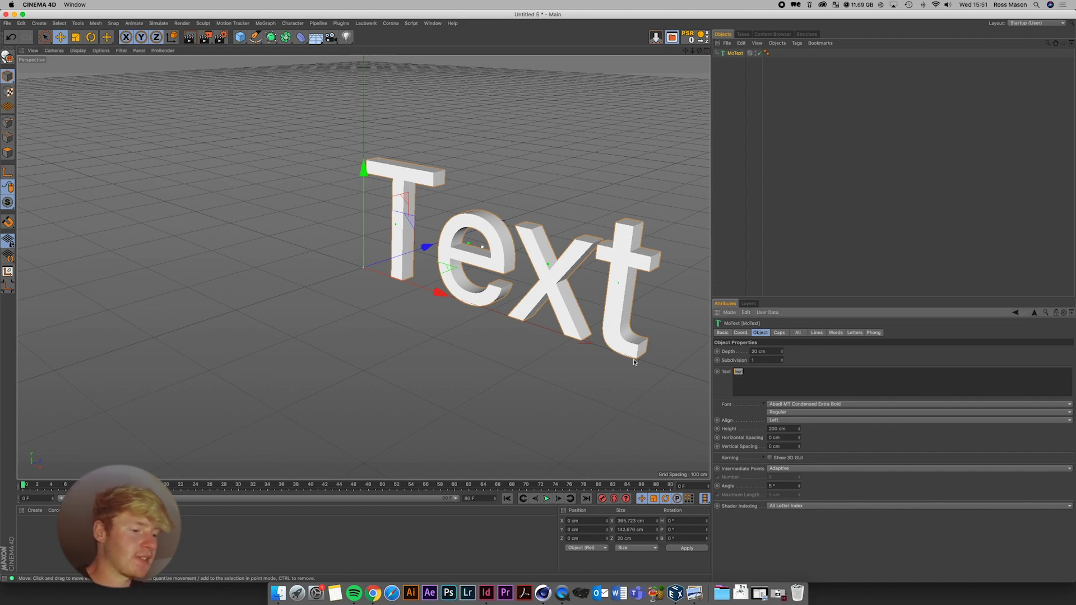
type("THI")
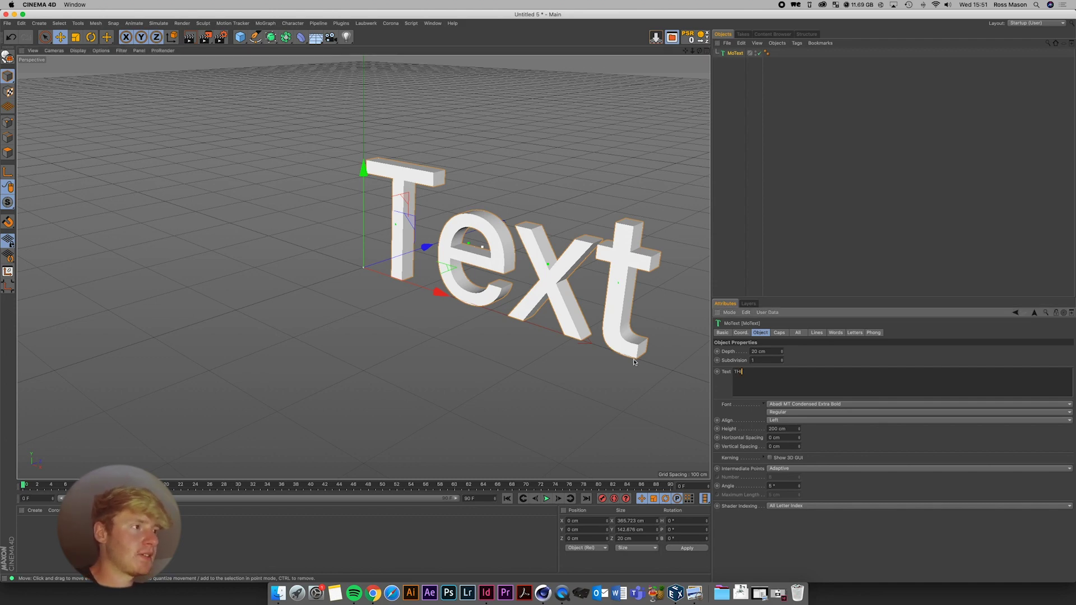
type("S")
key("Return")
type("IS")
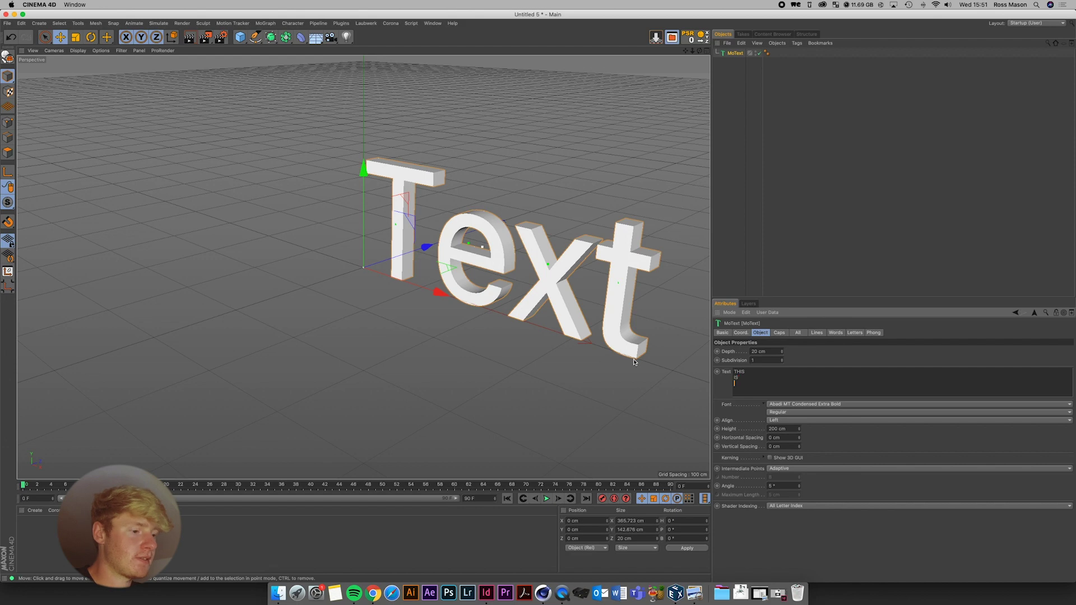
type(" Y")
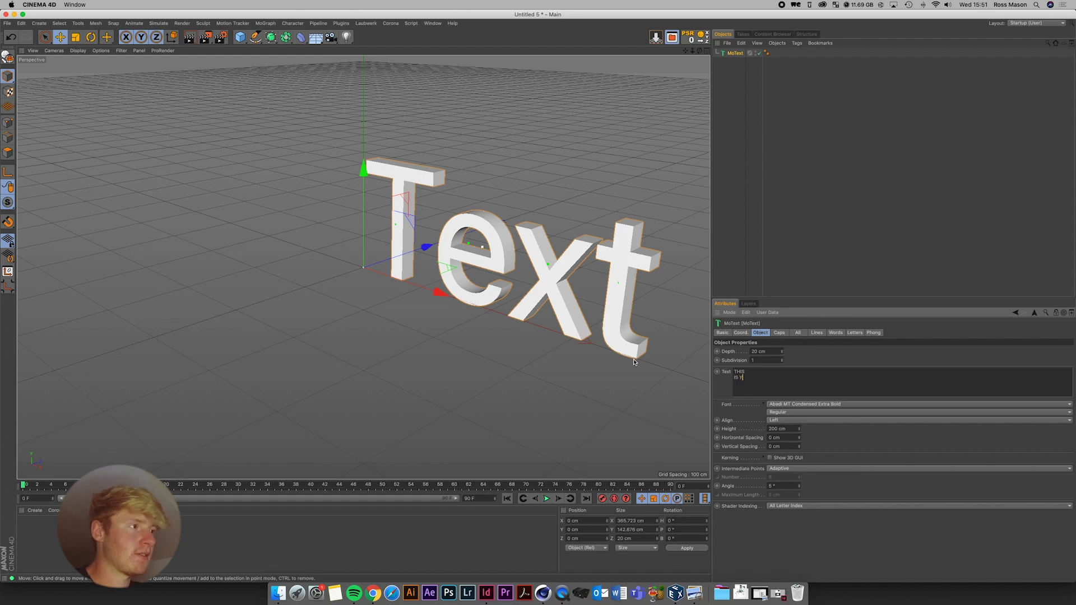
type("OUR")
key("Return")
type("3D")
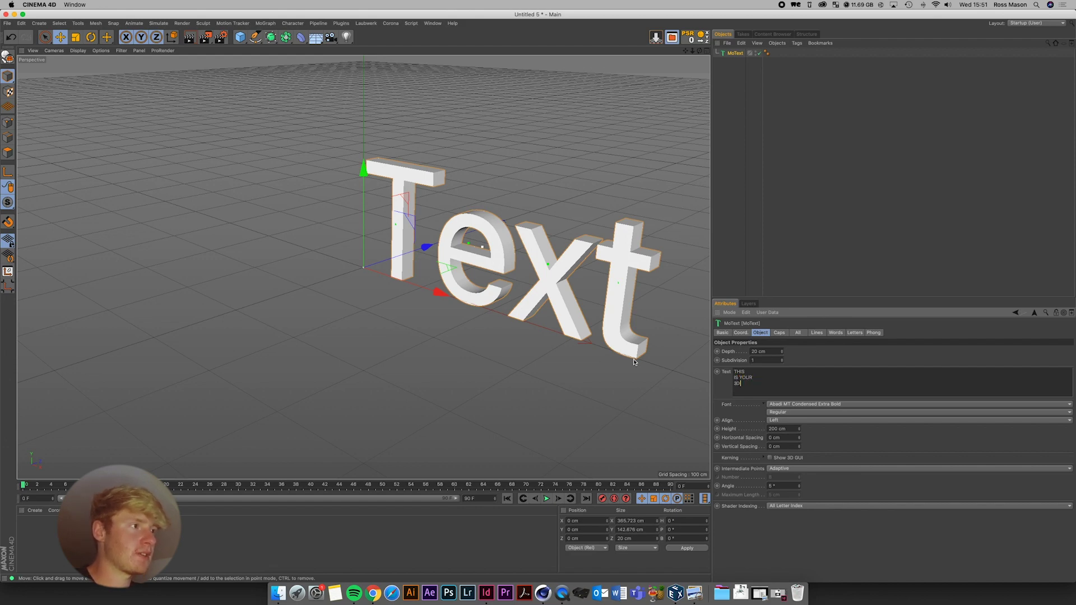
type(" TEXT")
left_click(832, 183)
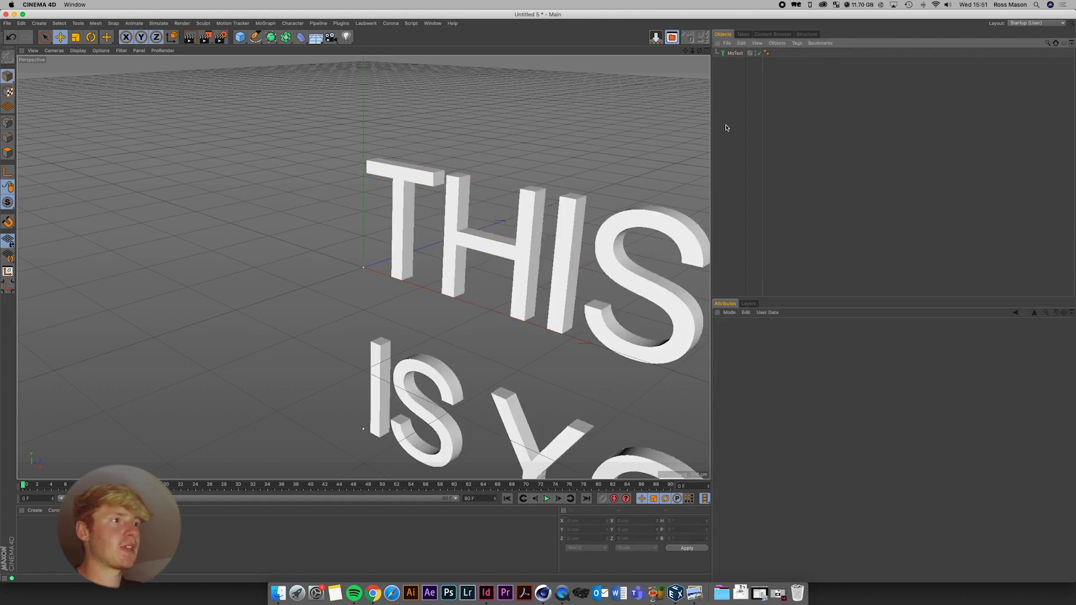
Set the extrusion depth of the MoText object to 50 cm
left_click(735, 56)
left_click(745, 118)
left_click_drag(691, 50, 649, 50)
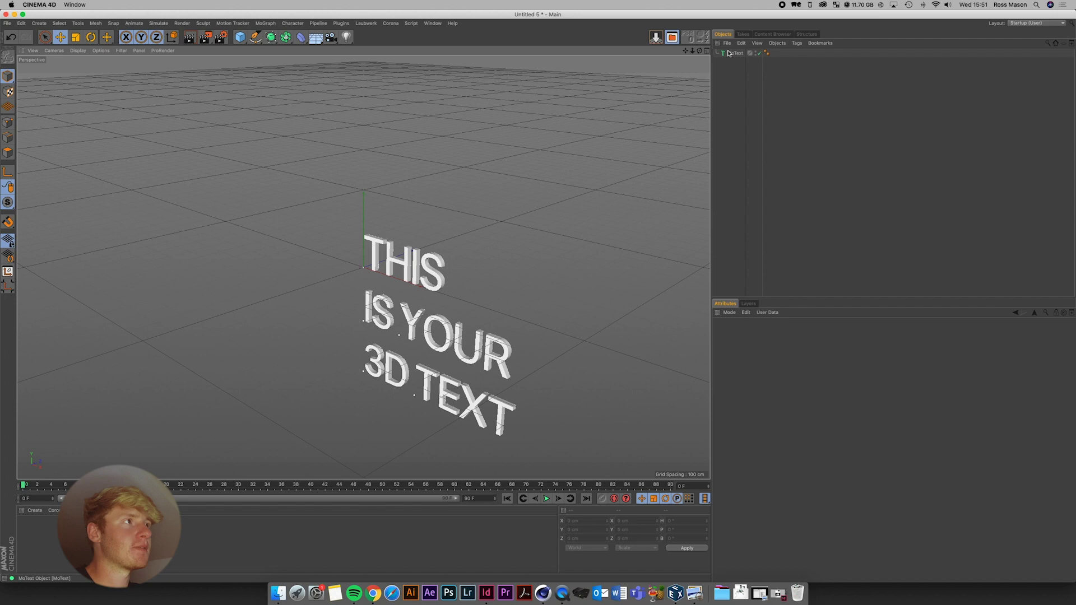
left_click(731, 53)
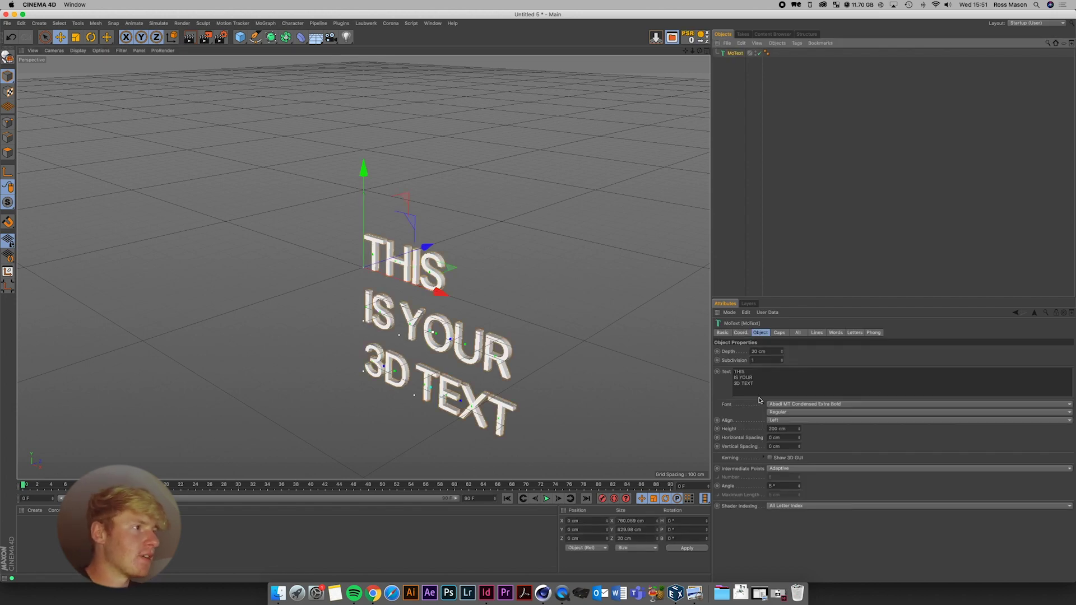
left_click(753, 351)
type("5")
key("Return")
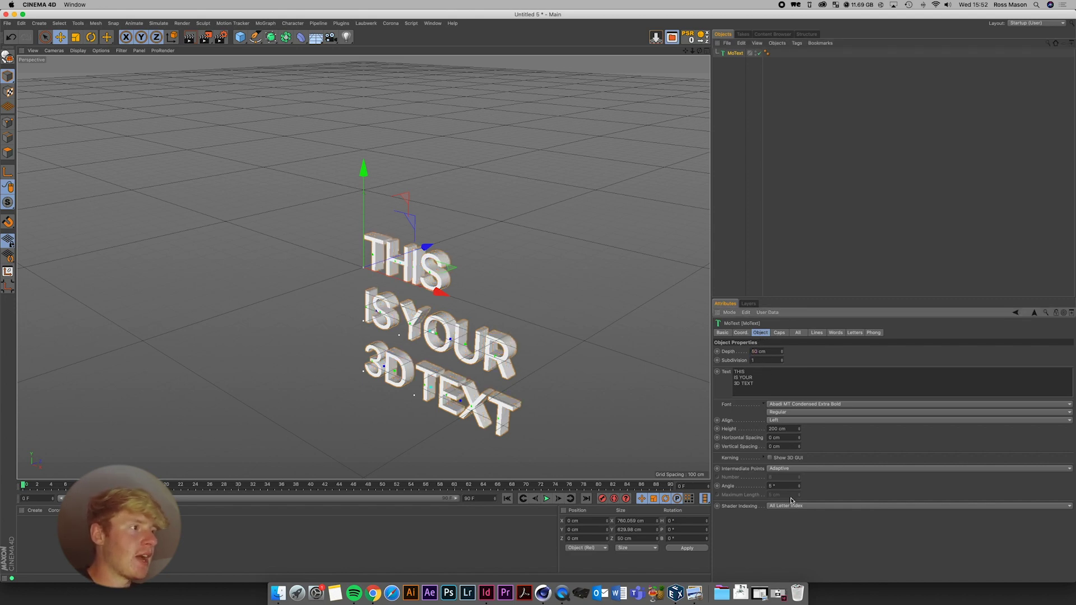
Bring the text lines closer together with a vertical spacing of about -98 cm
left_click_drag(799, 446, 782, 422)
left_click_drag(685, 51, 709, 108)
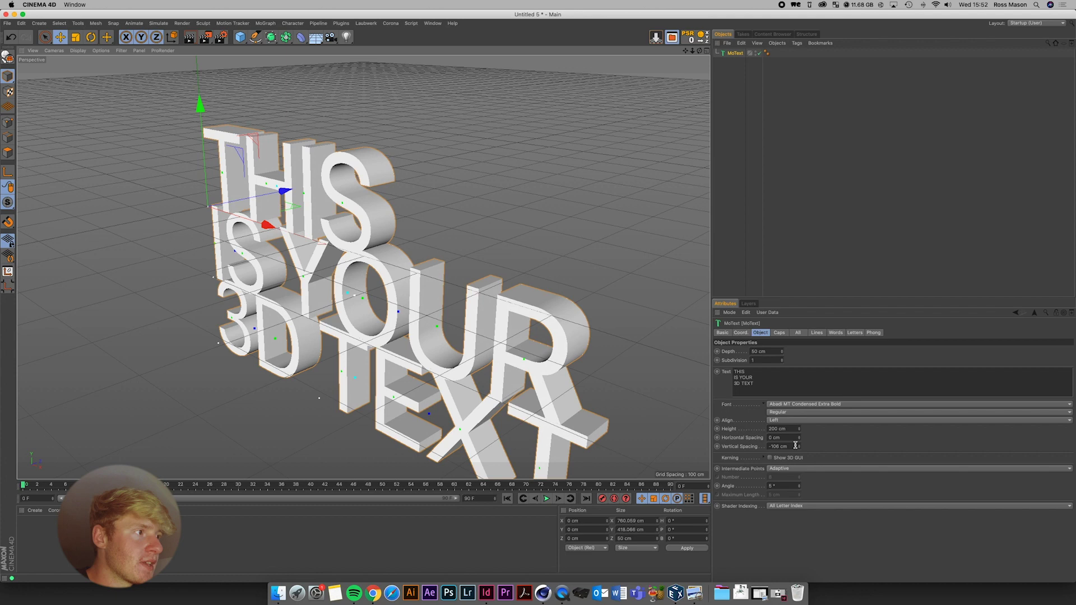
left_click_drag(799, 446, 799, 445)
Set the text font to Bebas Neue Bold and tighten the vertical spacing to about -109 cm
left_click(788, 404)
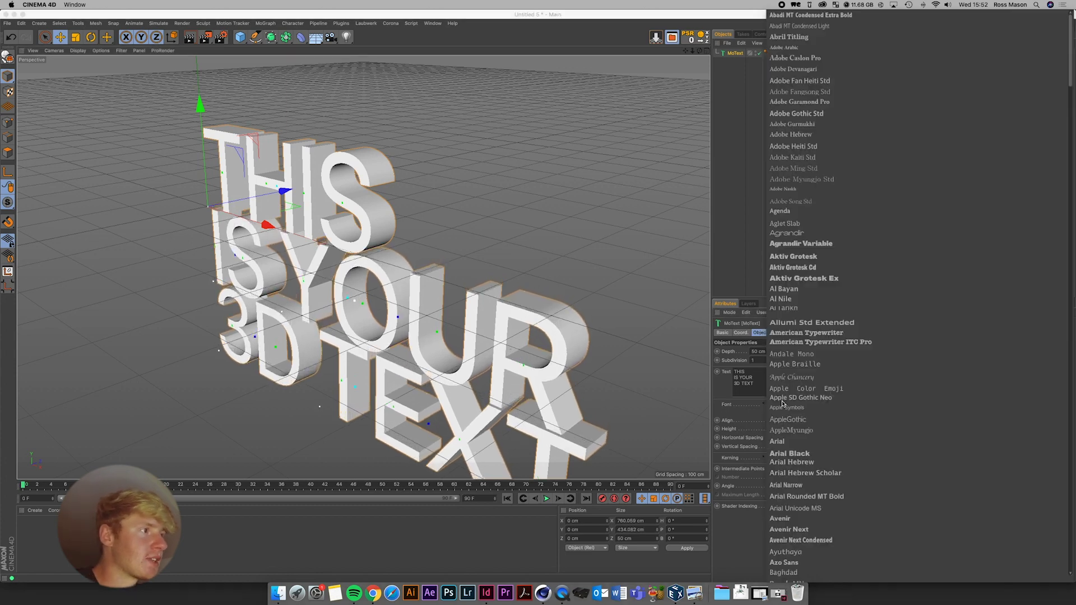
scroll(792, 402, "down", 8)
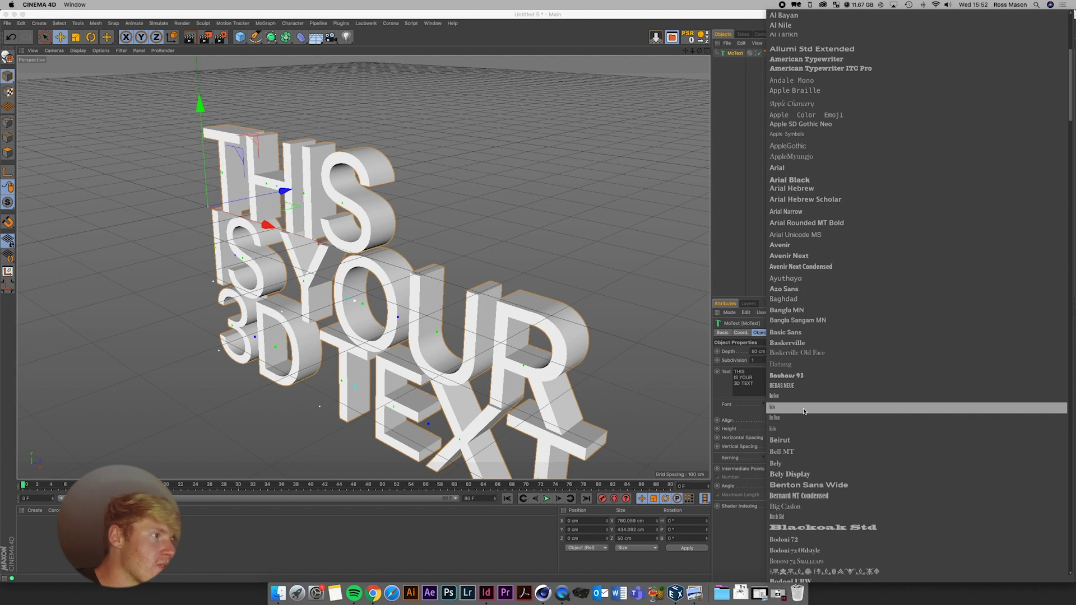
left_click(793, 386)
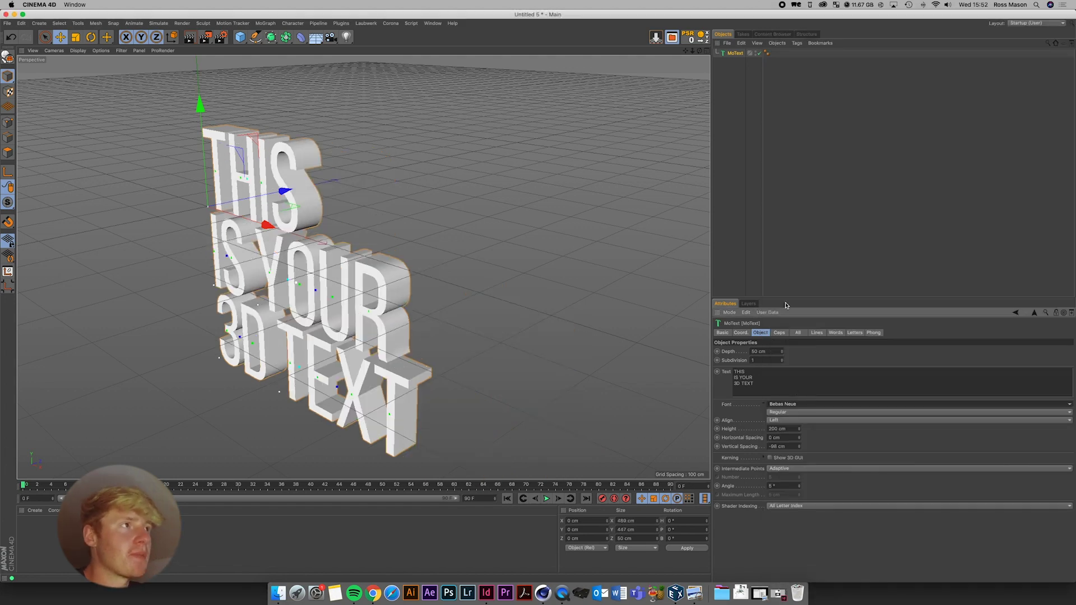
left_click_drag(685, 51, 741, 48)
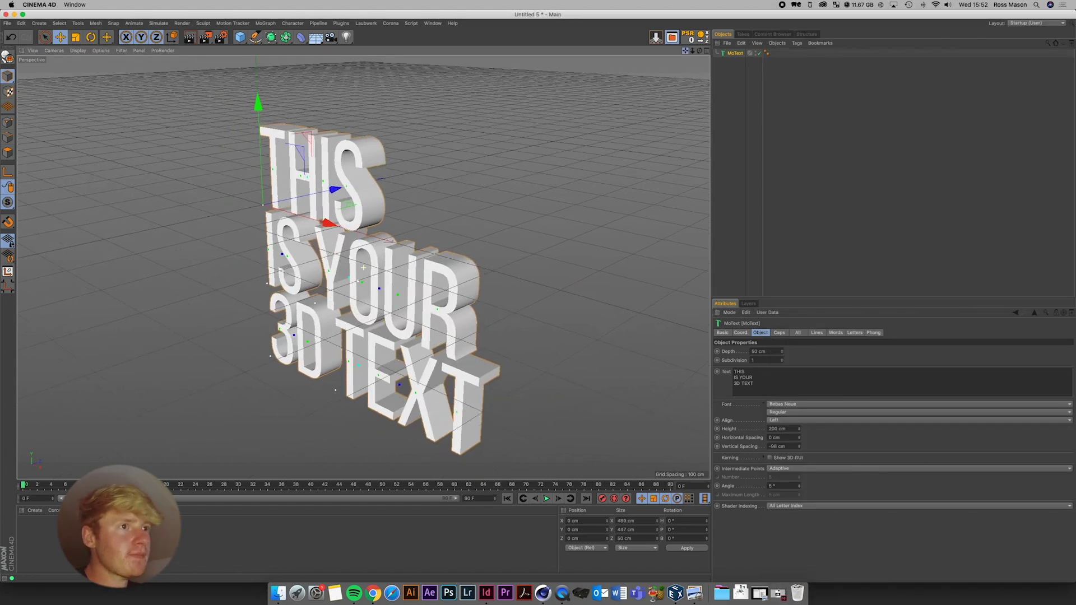
left_click(781, 413)
left_click(782, 422)
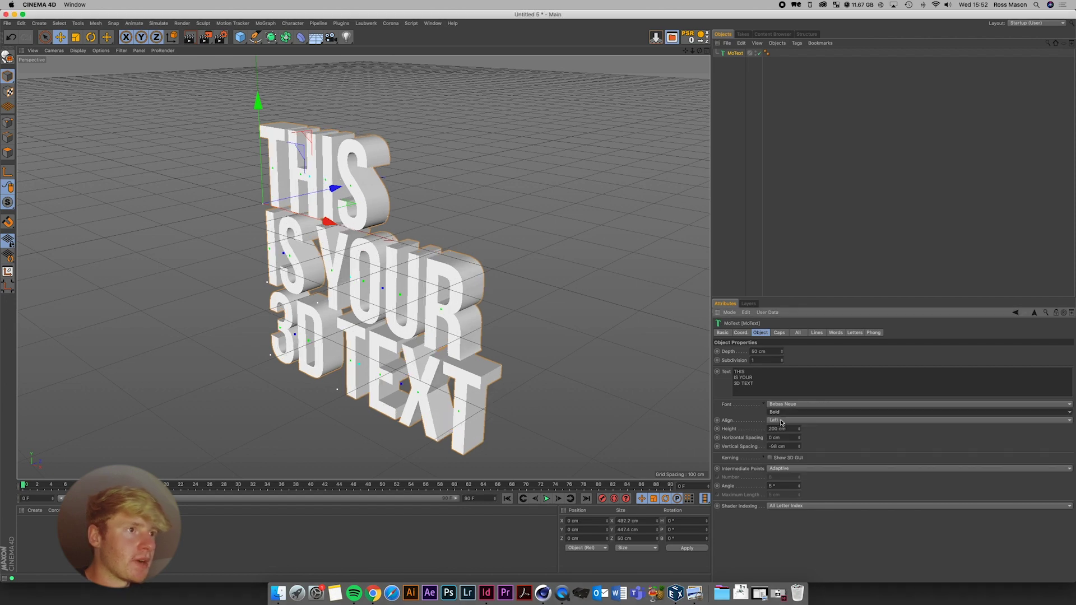
left_click_drag(799, 449, 800, 452)
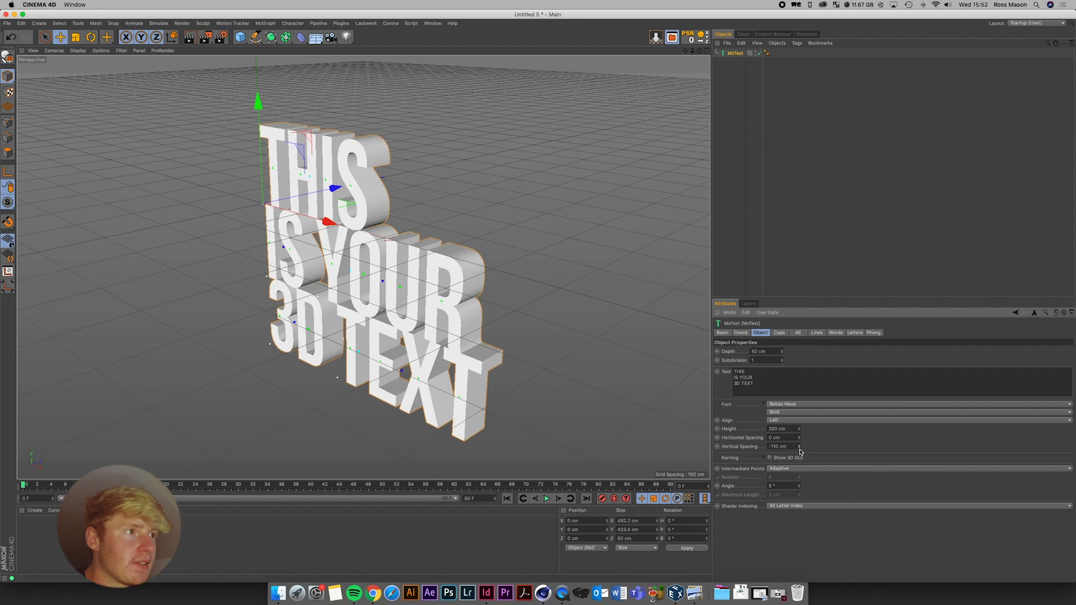
left_click(800, 446)
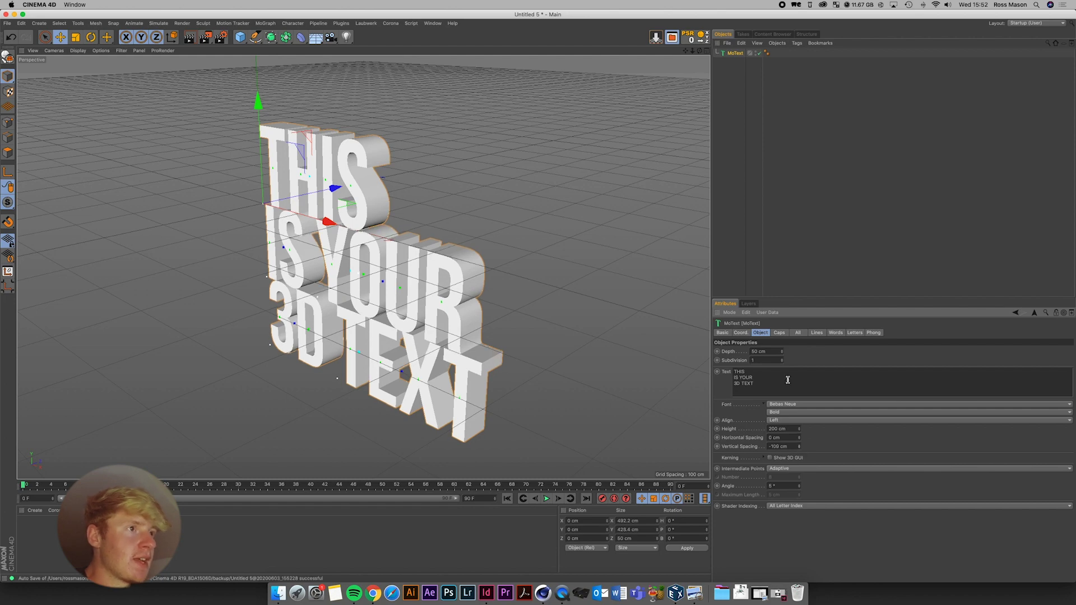
Set both the start and end caps of the text to Fillet Cap
left_click(780, 333)
left_click(798, 351)
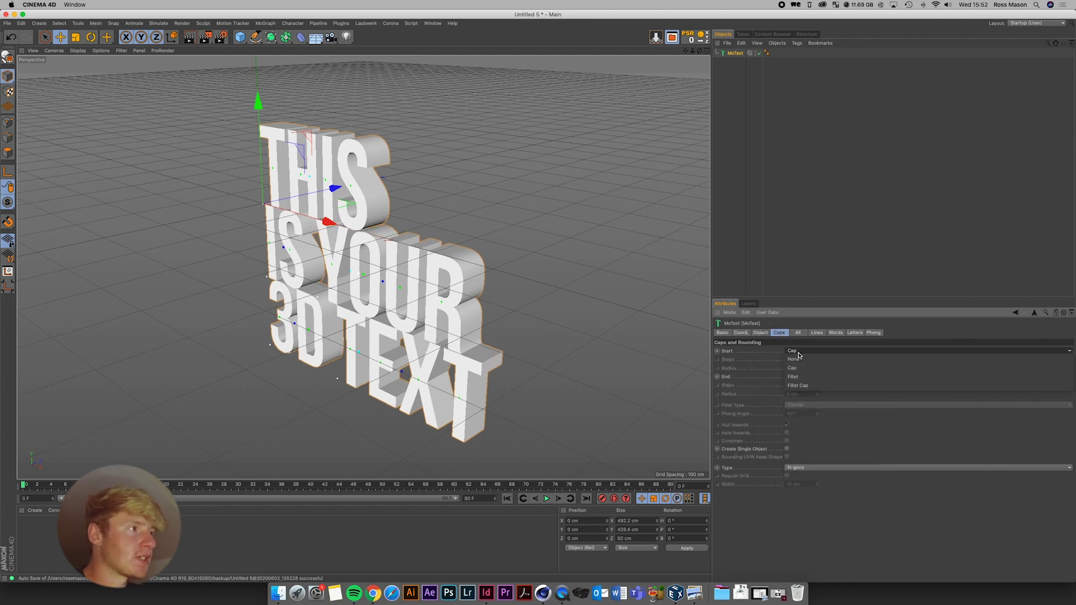
left_click(799, 386)
left_click(795, 377)
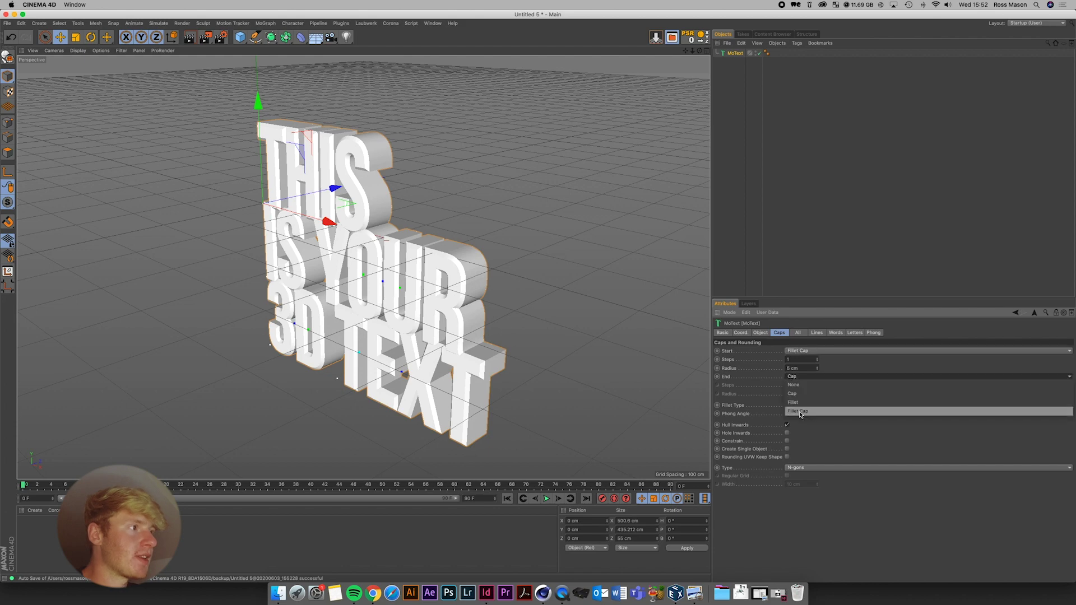
left_click(800, 412)
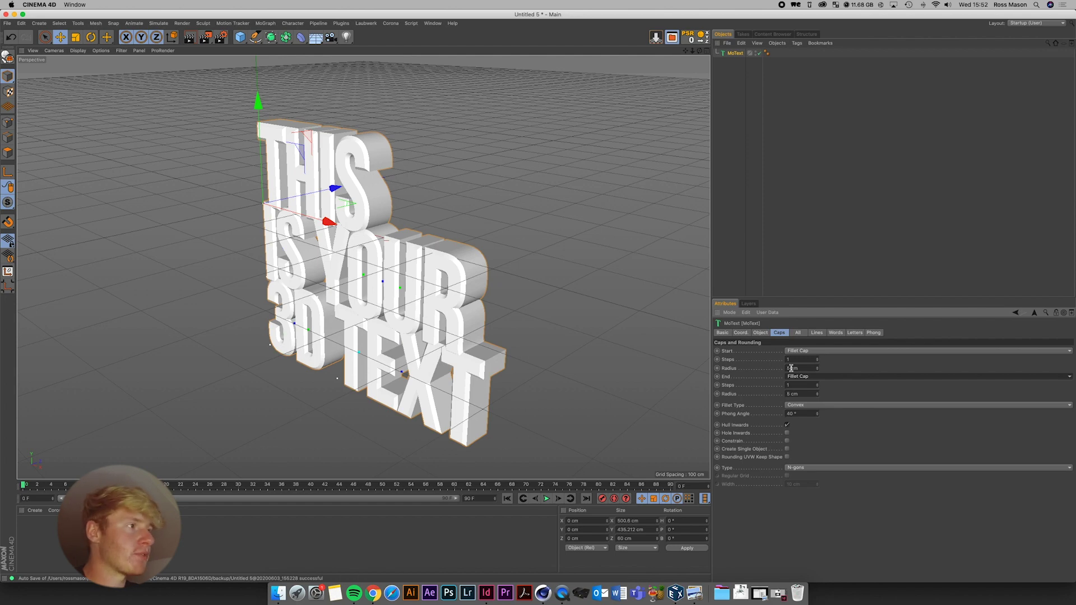
Set the fillet radius of both the start and end caps to 1 cm
left_click_drag(792, 368, 773, 370)
type("1")
key("Return")
key("Tab")
key("Tab")
type("1")
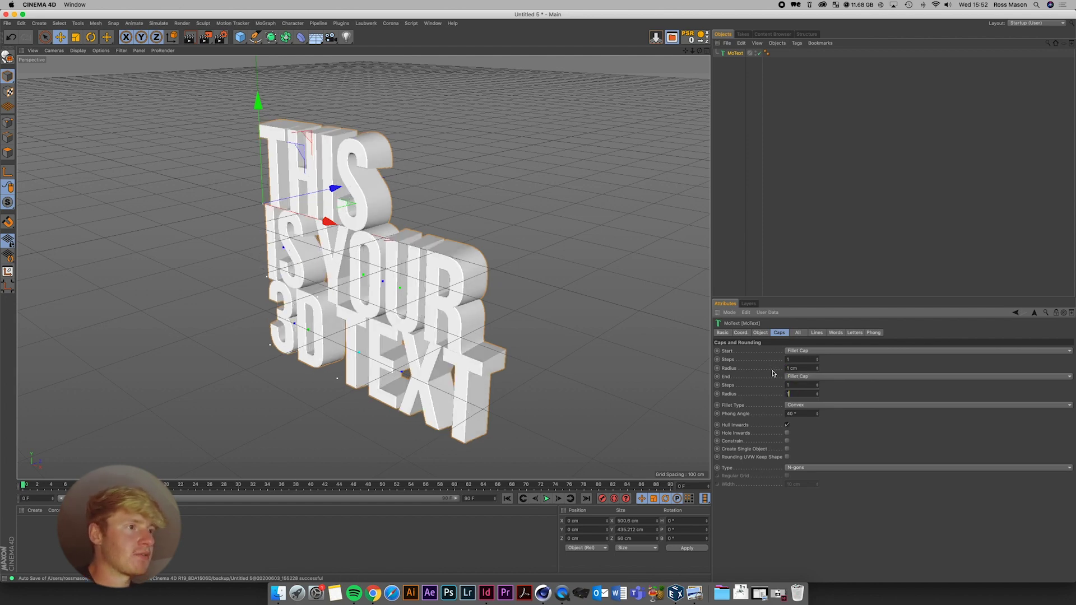
key("Return")
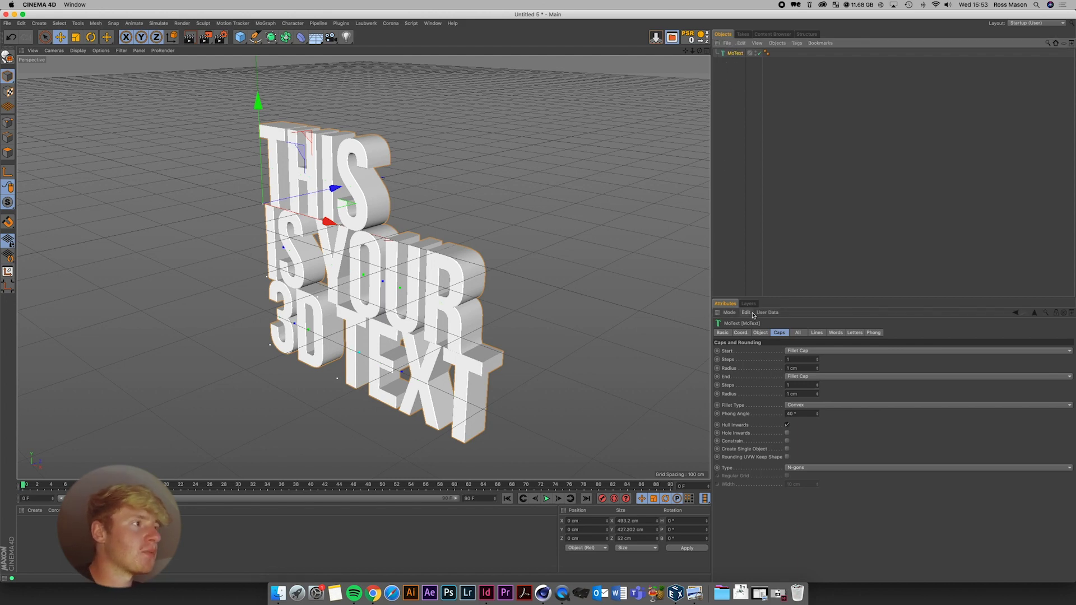
Drop the text object onto the floor so its lowest point sits at zero height
left_click(761, 333)
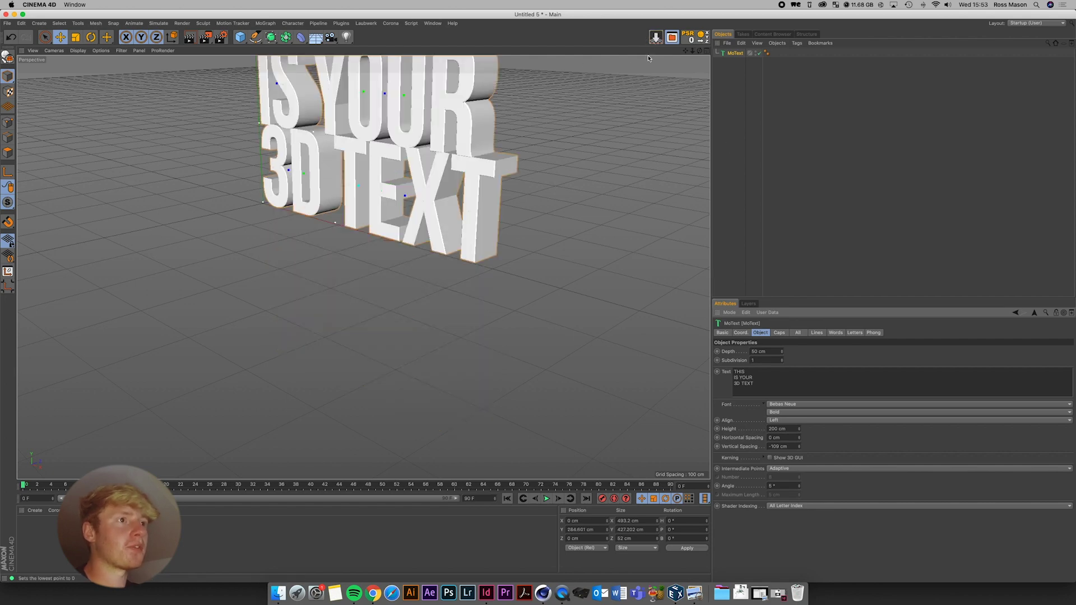
left_click(656, 37)
left_click_drag(684, 51, 690, 198)
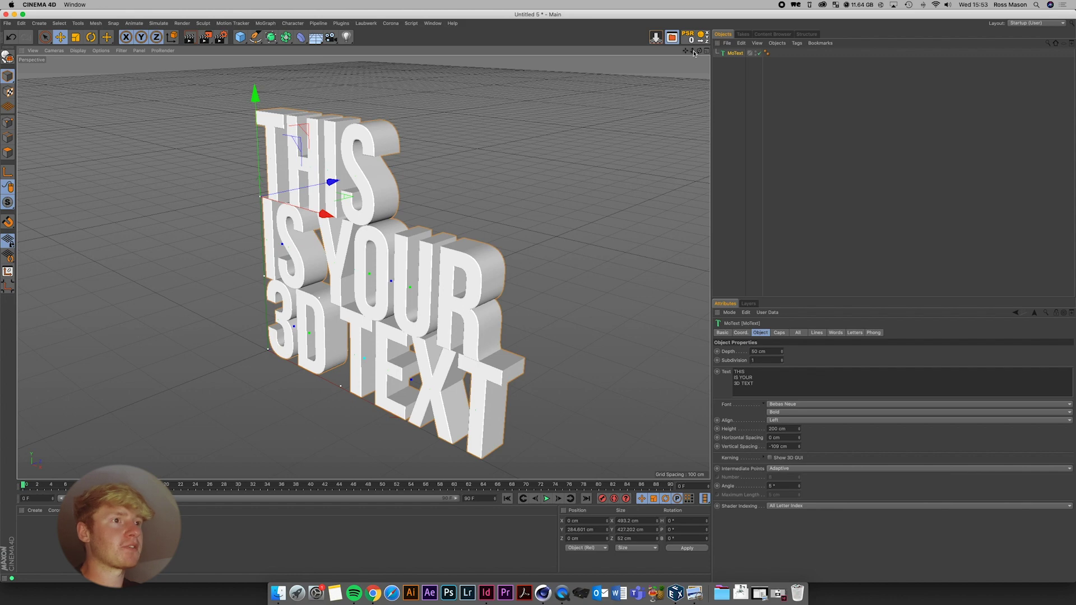
Add a cube primitive to the scene
left_click_drag(692, 51, 659, 250)
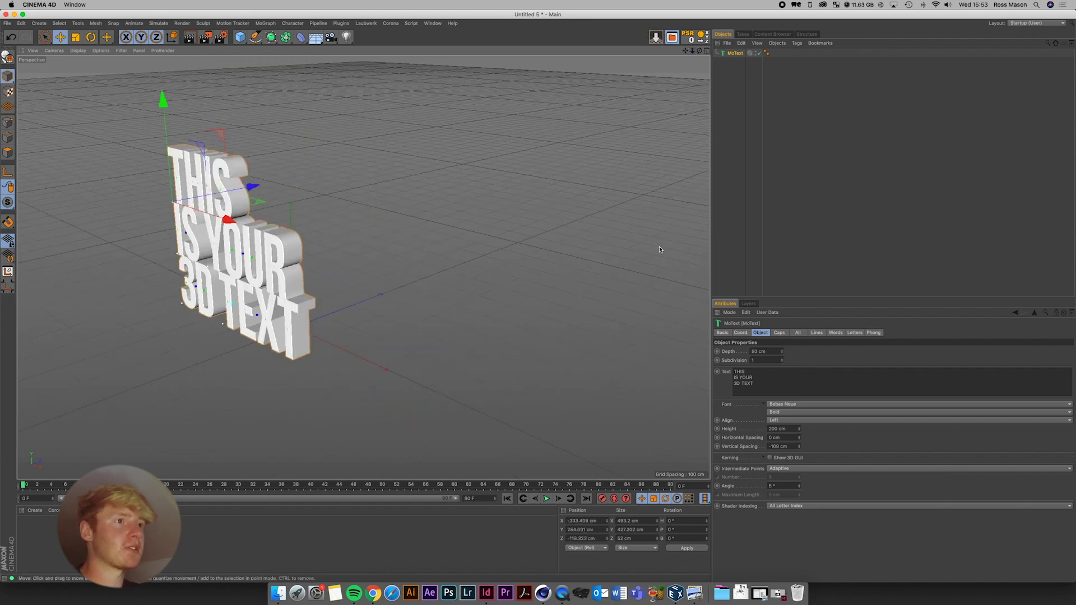
left_click(691, 37)
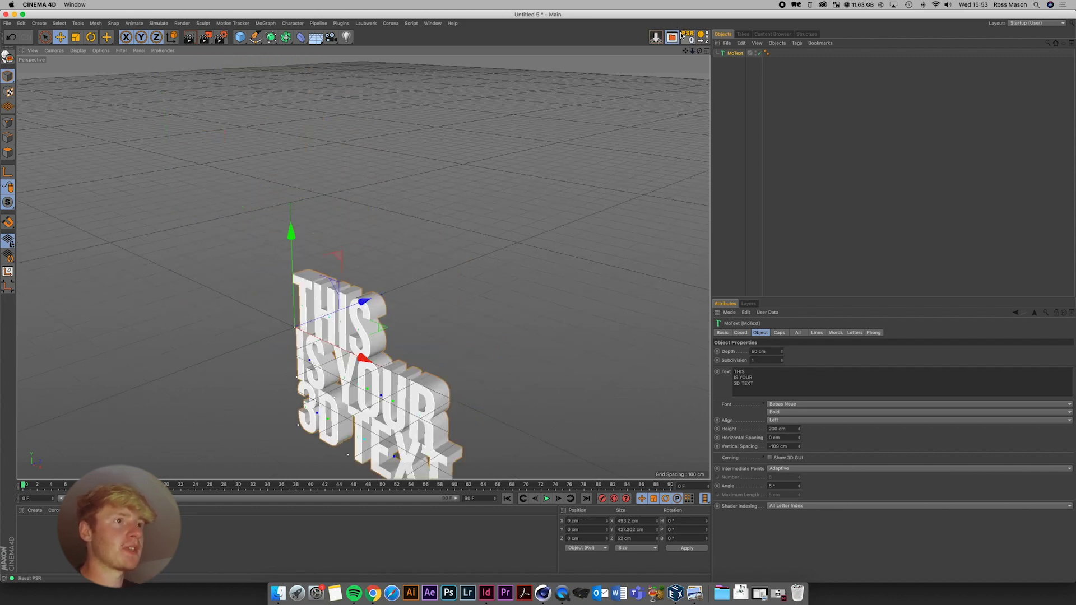
left_click(237, 37)
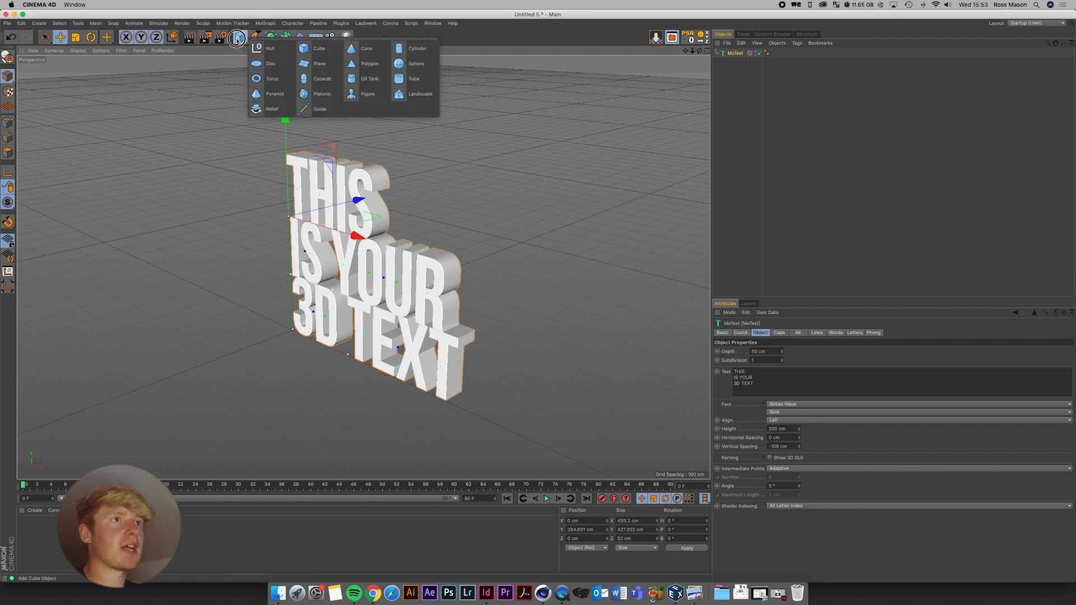
left_click(317, 49)
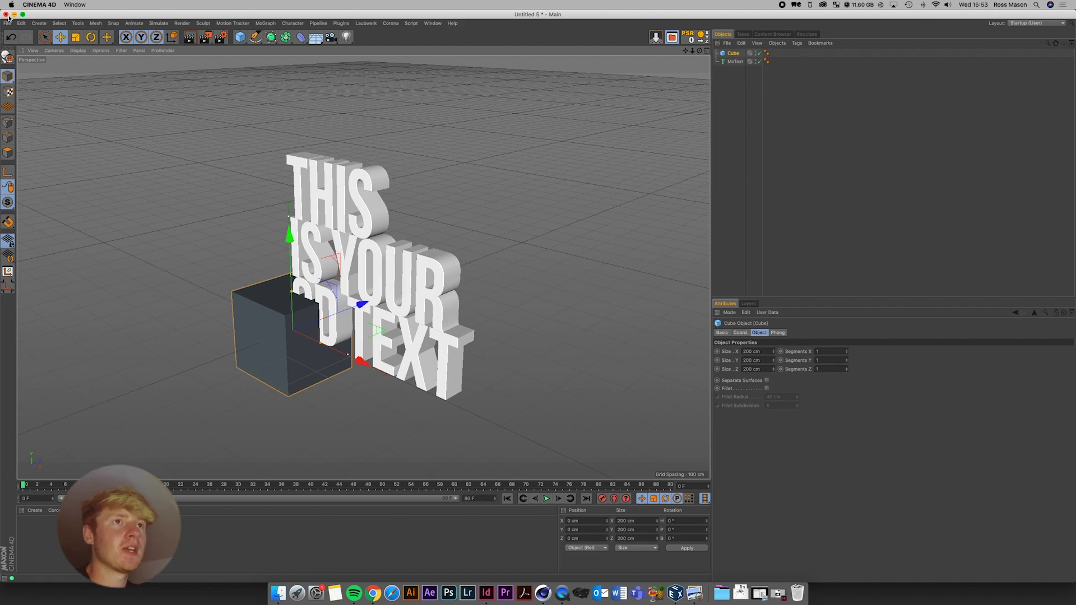
Scale the cube uniformly to about 2658 cm and drop its lowest point onto the floor
key("t")
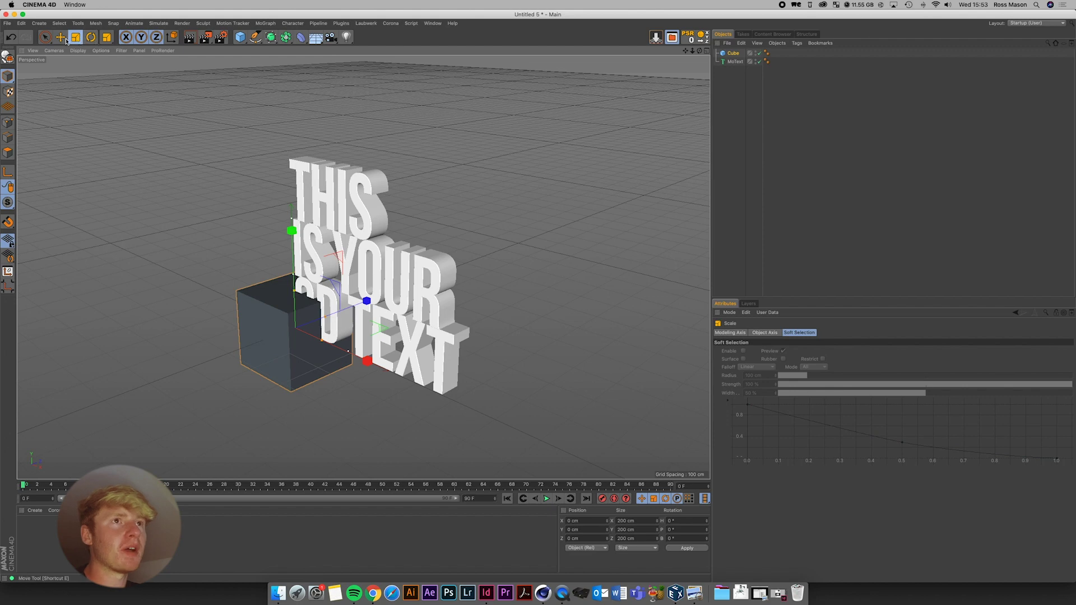
left_click_drag(508, 252, 1068, 252)
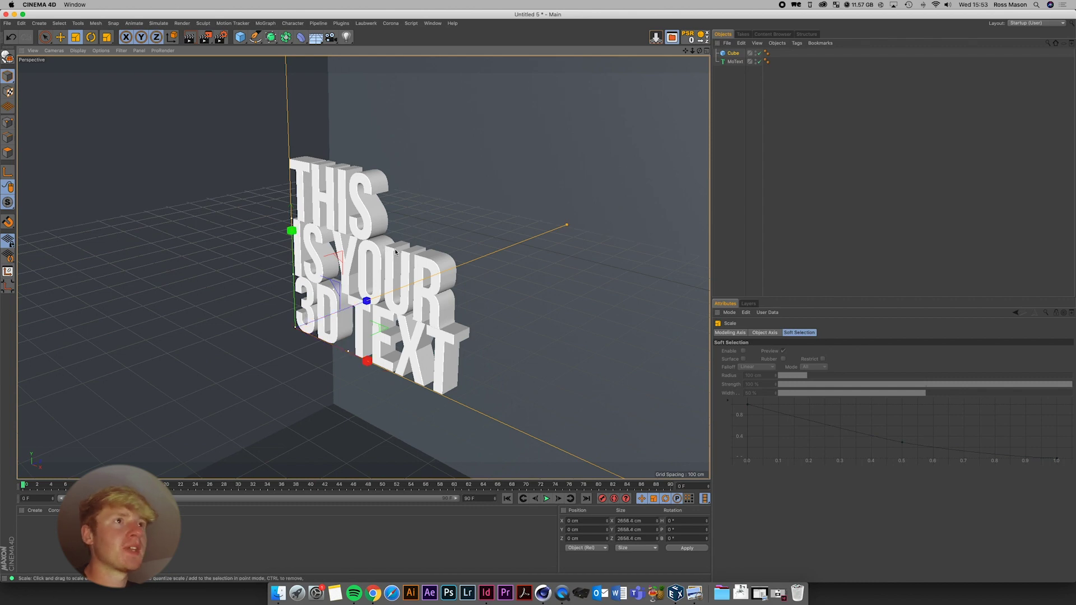
left_click(657, 38)
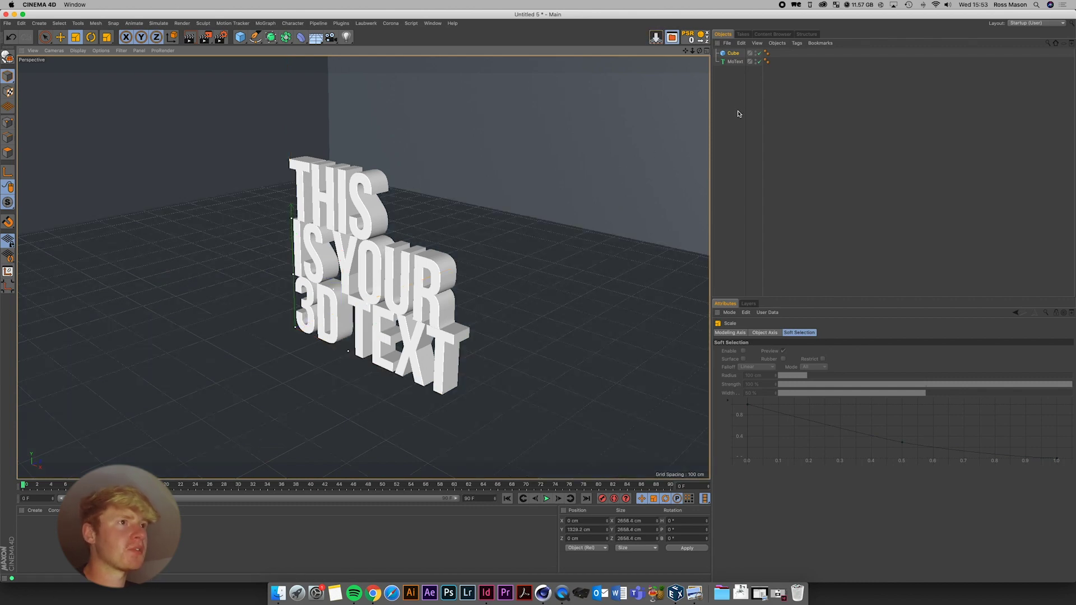
Make the cube editable and delete its top face and the two side faces nearest the viewer
left_click_drag(692, 51, 216, 158)
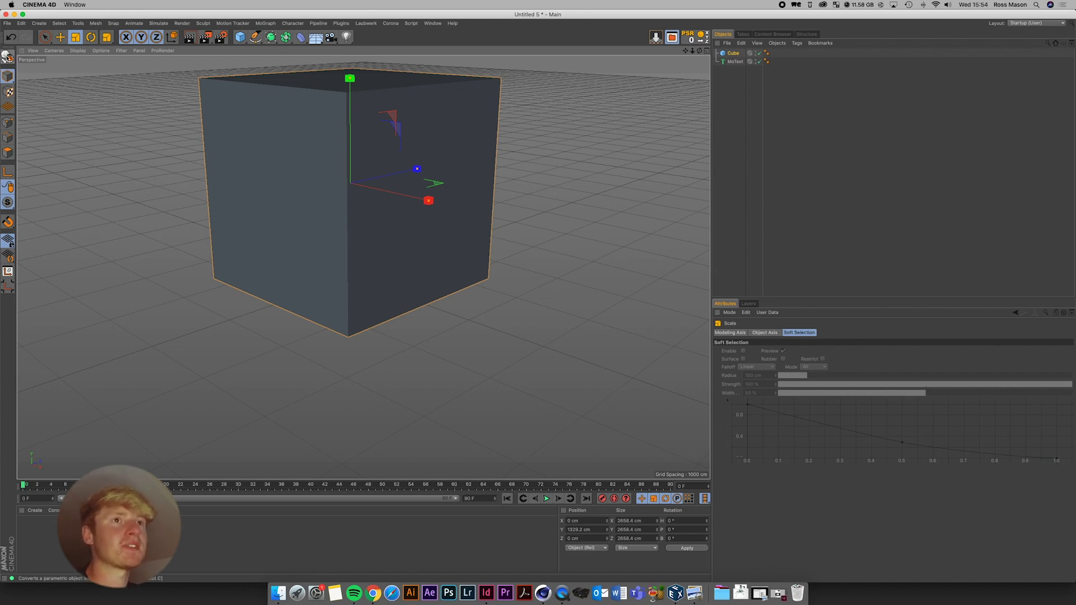
key("c")
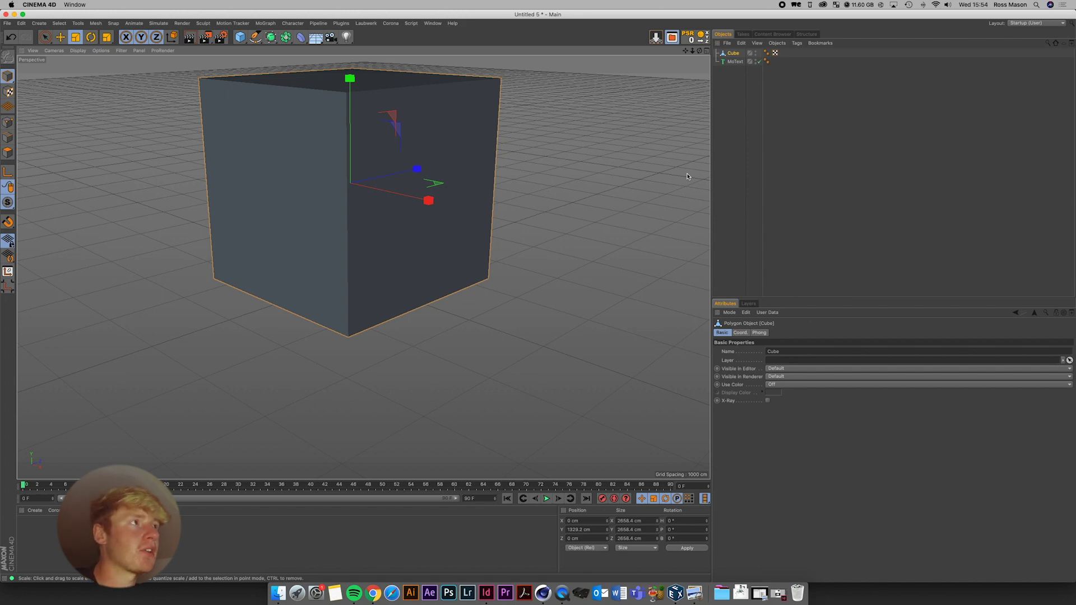
left_click(8, 153)
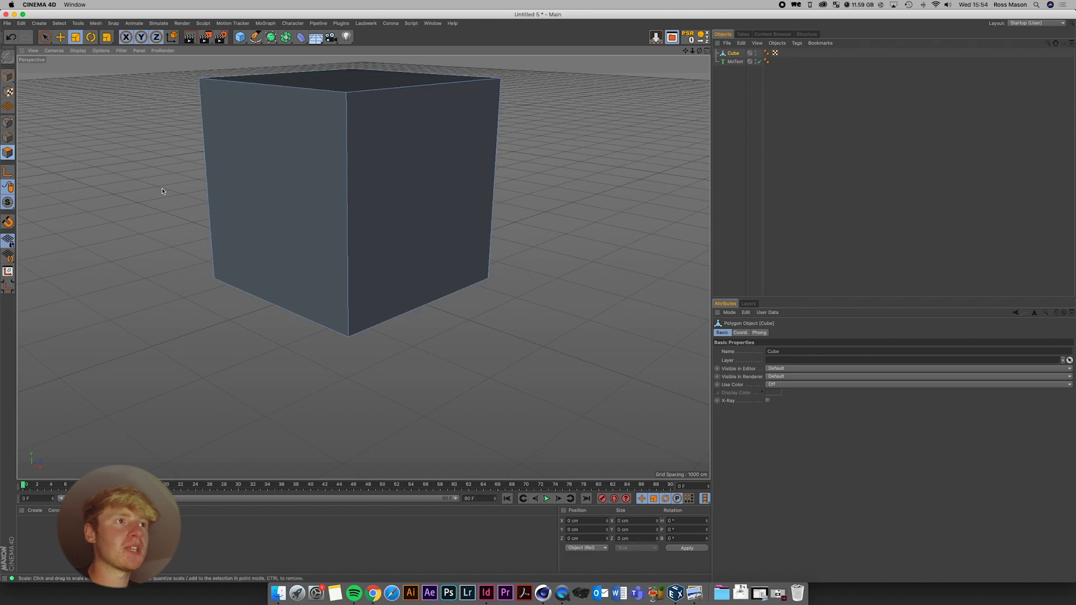
middle_click_drag(359, 205, 363, 267, "alt")
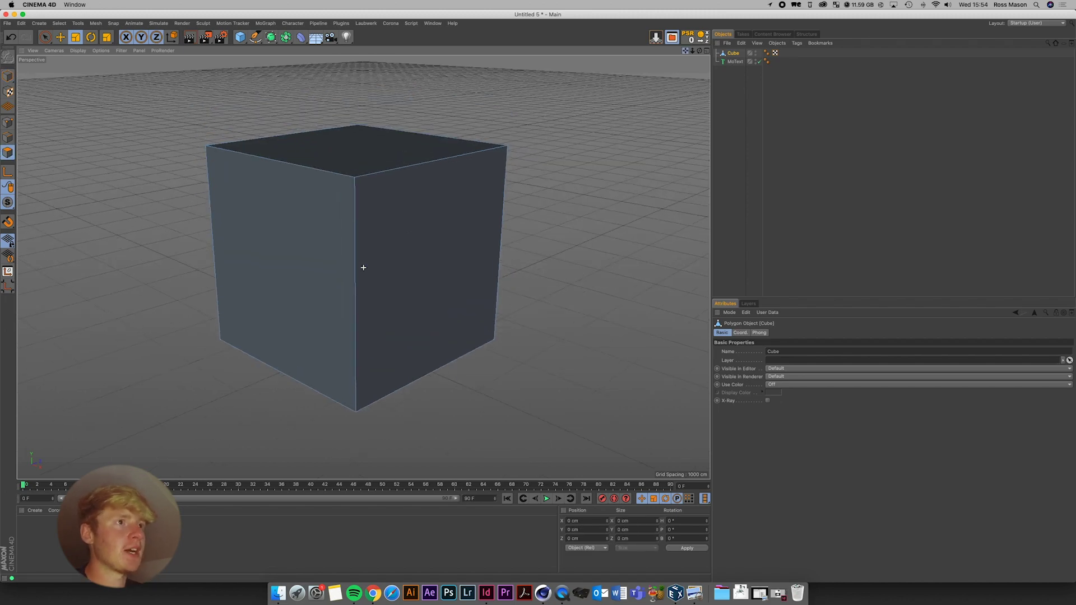
left_click(250, 233)
left_click(426, 264, "shift")
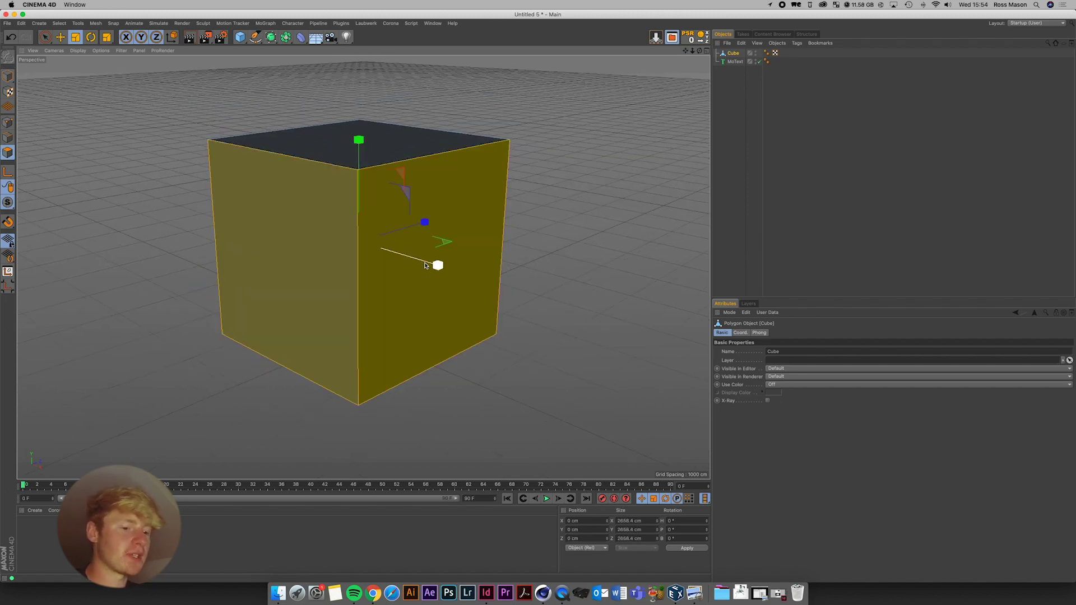
left_click(409, 149, "shift")
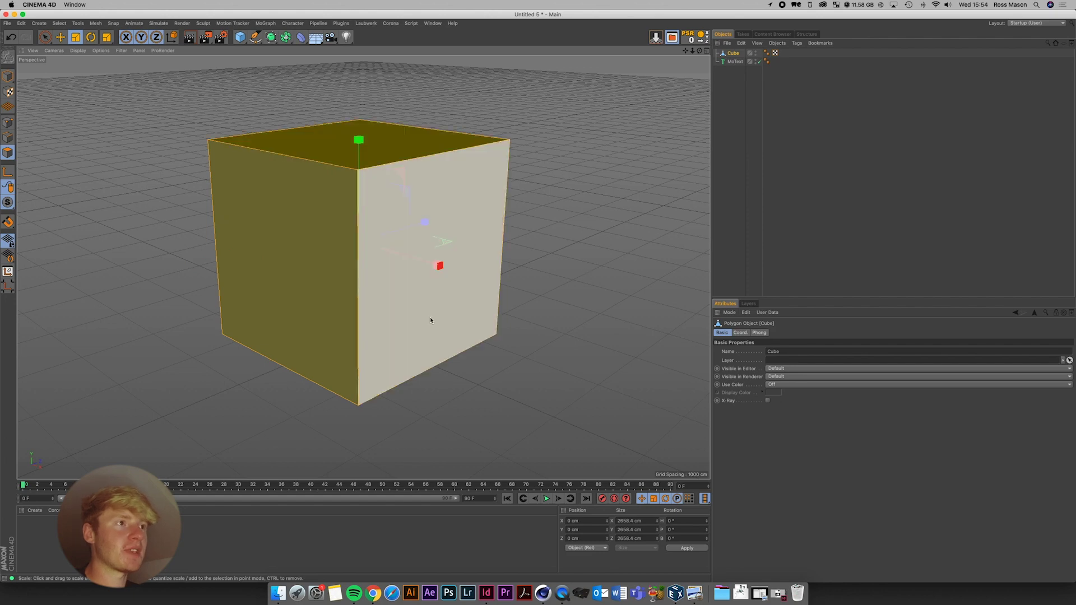
key("Delete")
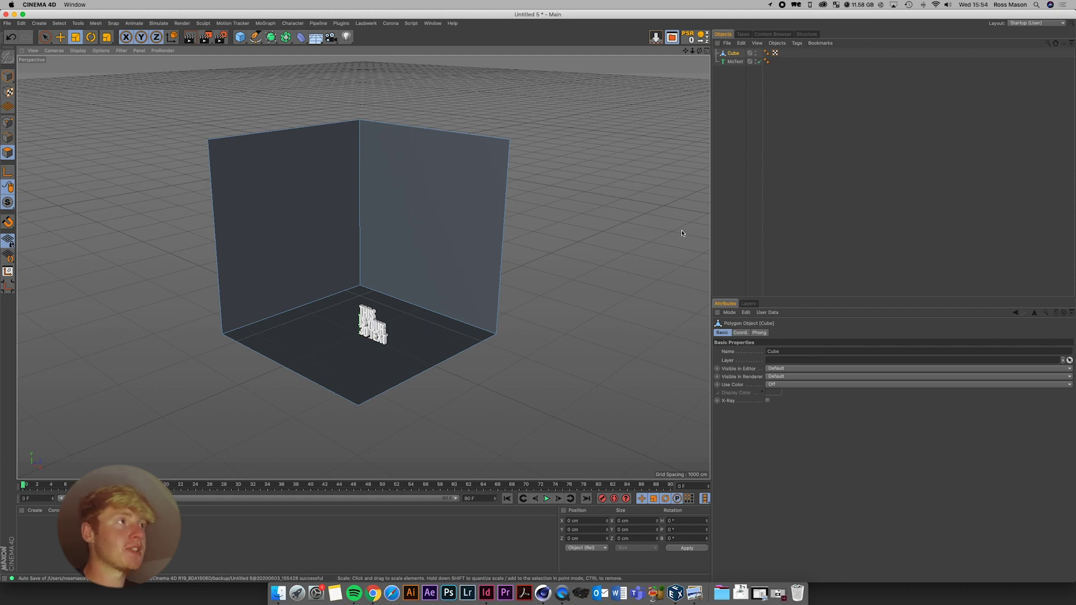
Undo the face deletion and the cube's conversion to an editable object
key("super+z")
key("super+z")
key("super+z")
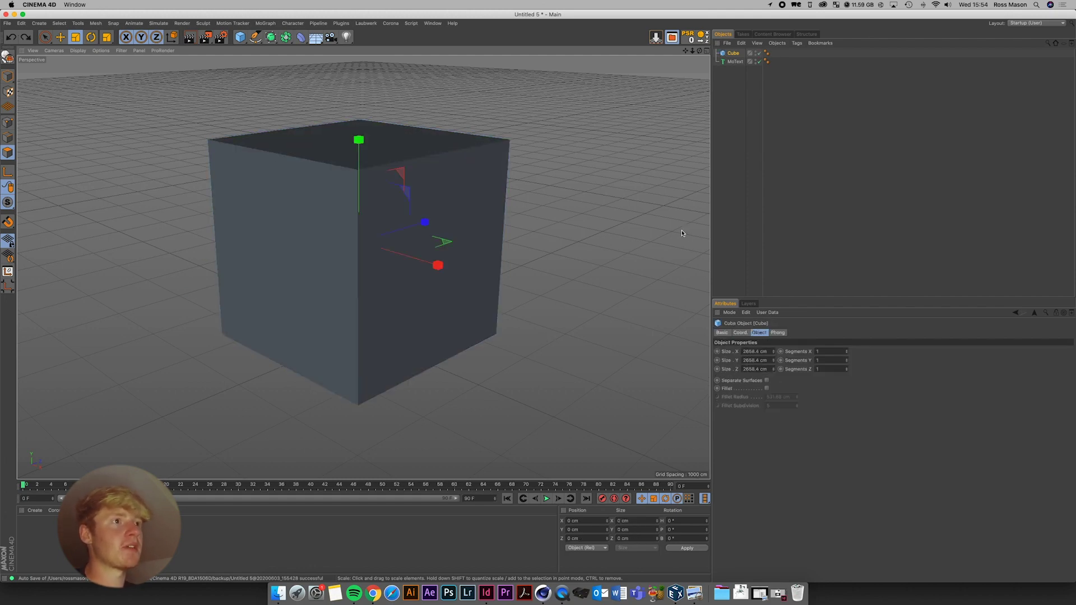
Enlarge the cube to about 2686 cm and, once made editable, delete its top and two near side faces
left_click_drag(326, 258, 359, 266)
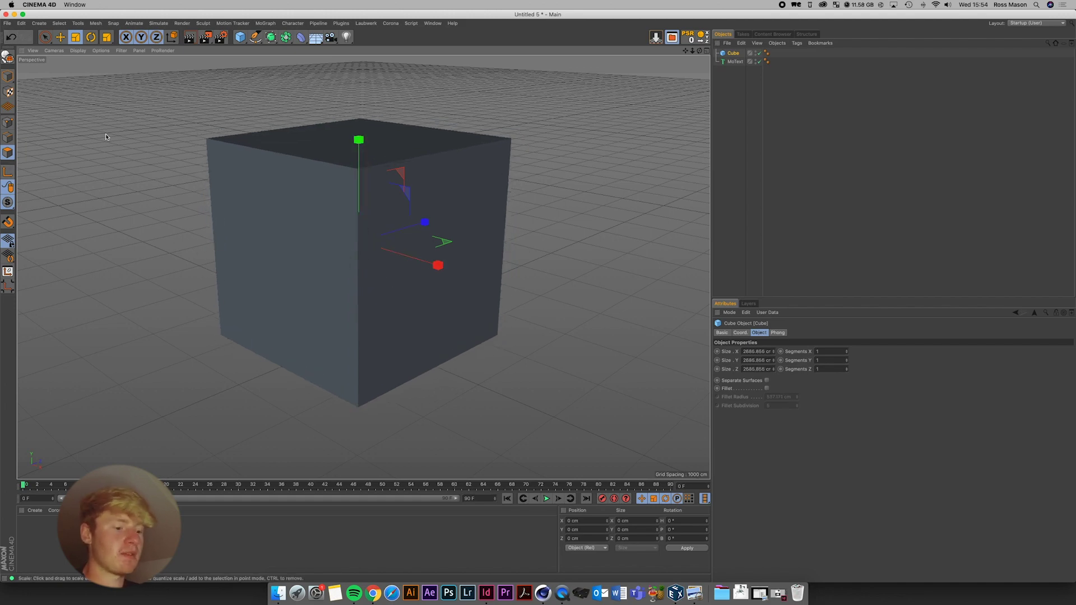
key("c")
left_click(334, 280)
key("super+a")
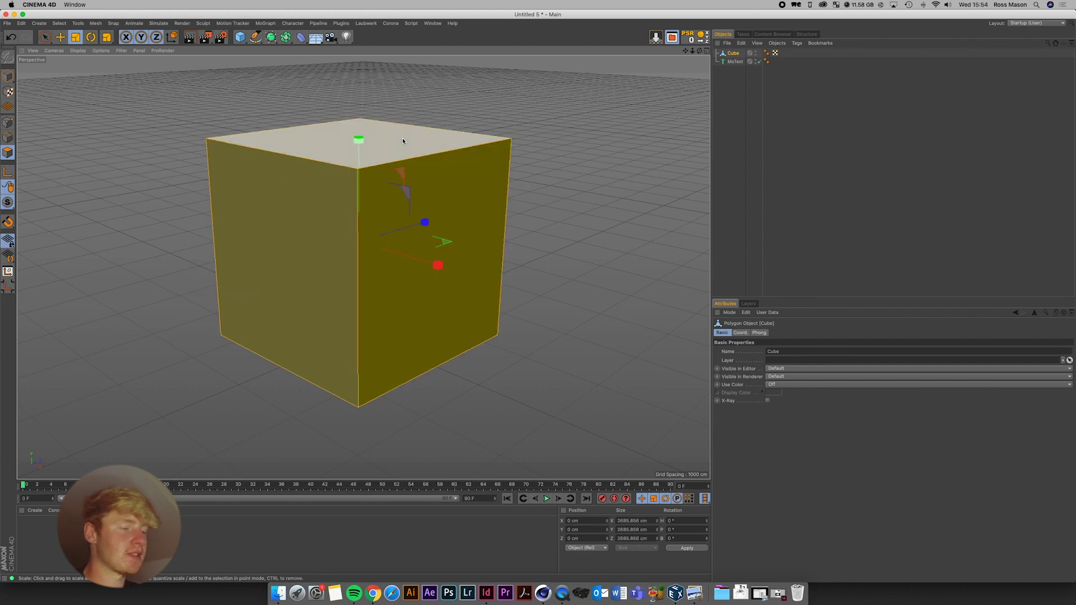
key("Delete")
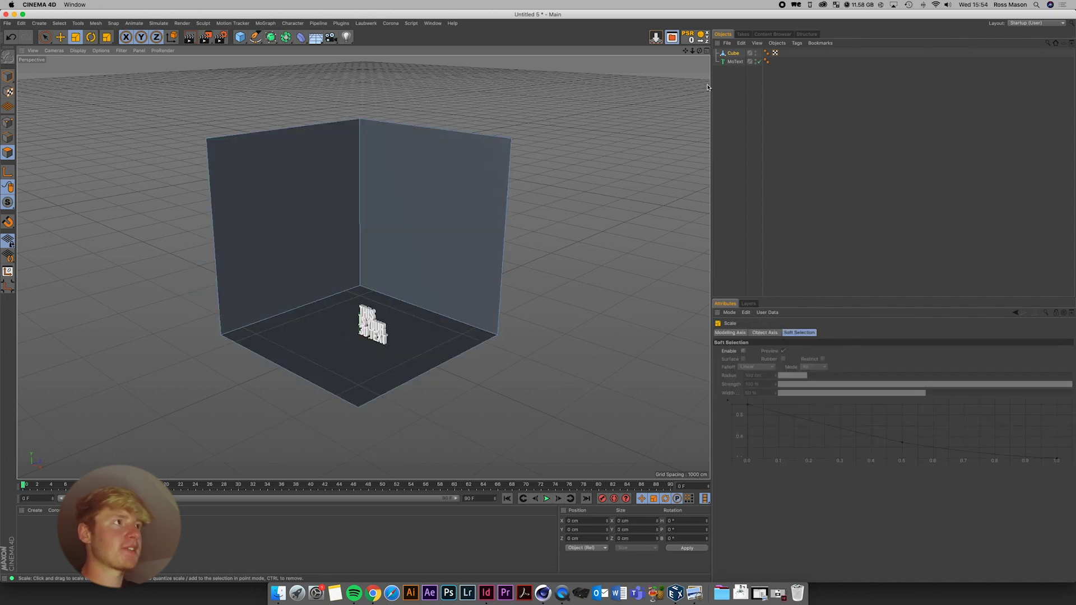
Reduce the open box's height to about 628 cm and drop its lowest point onto the floor
left_click(8, 78)
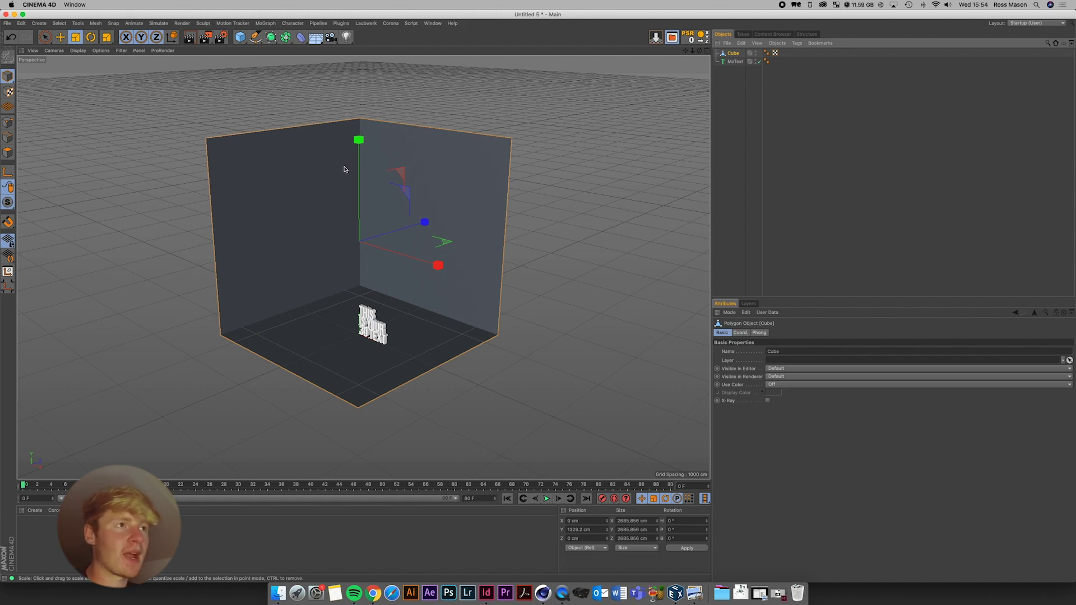
left_click_drag(359, 140, 365, 208)
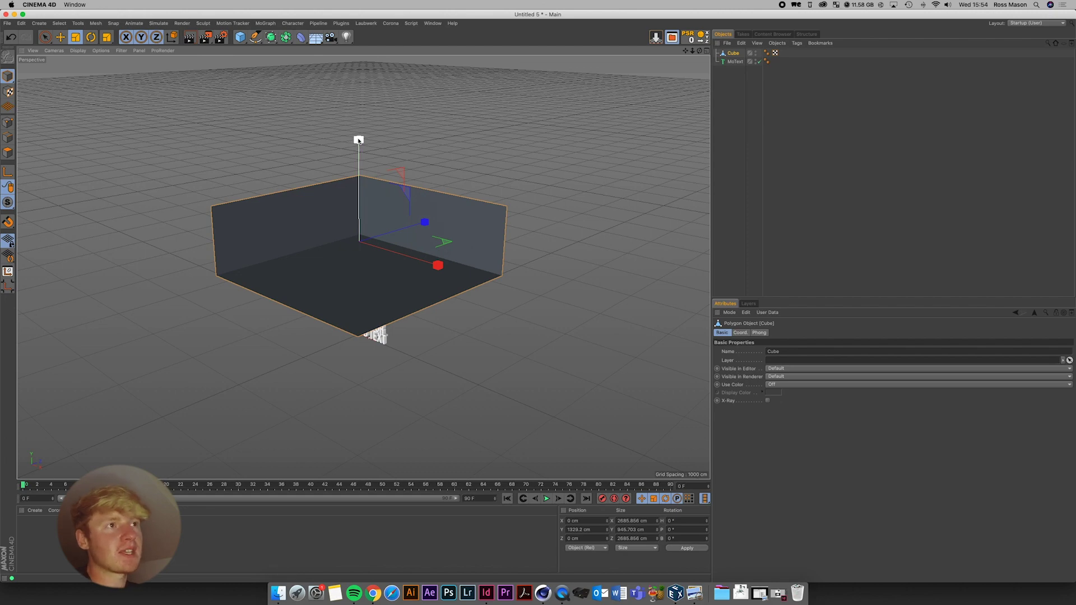
left_click_drag(358, 140, 358, 173)
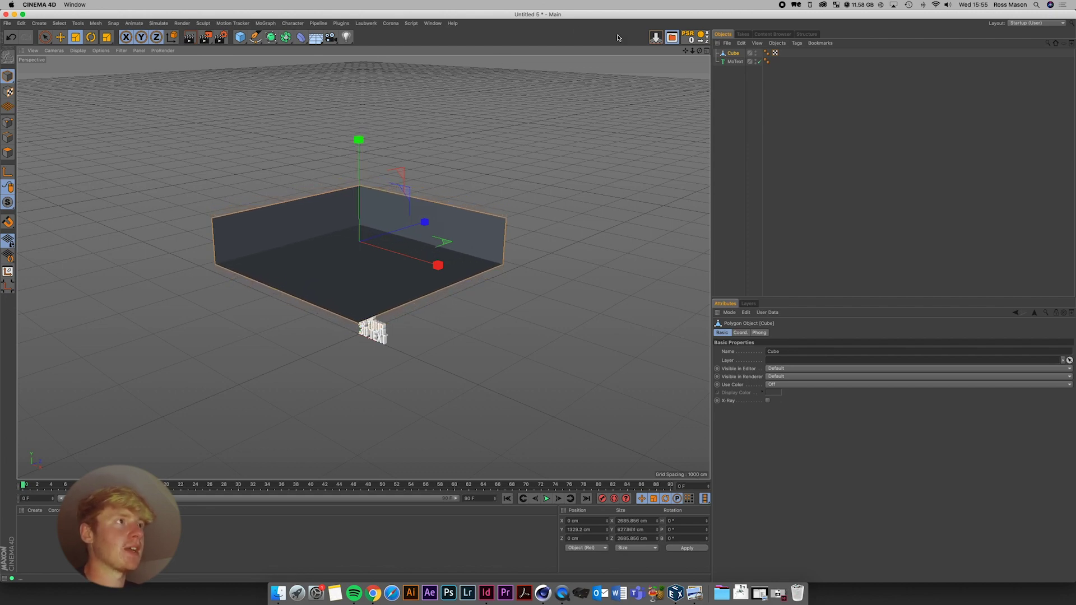
left_click(653, 37)
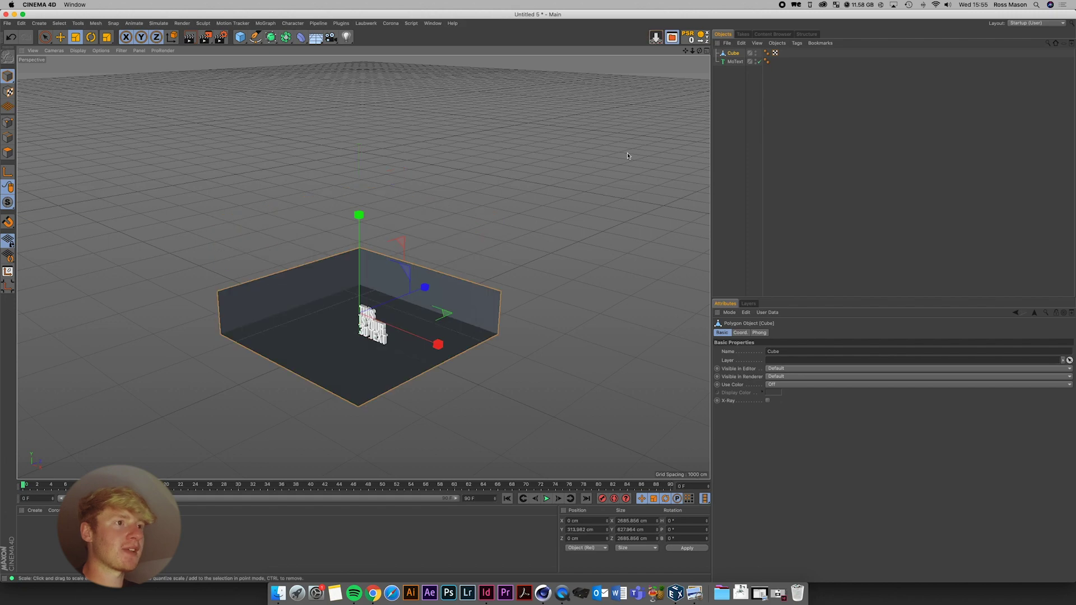
In the Top view, move the box to about X 1337 cm, Z -1262 cm so the text sits inside its back corner
left_click(706, 51)
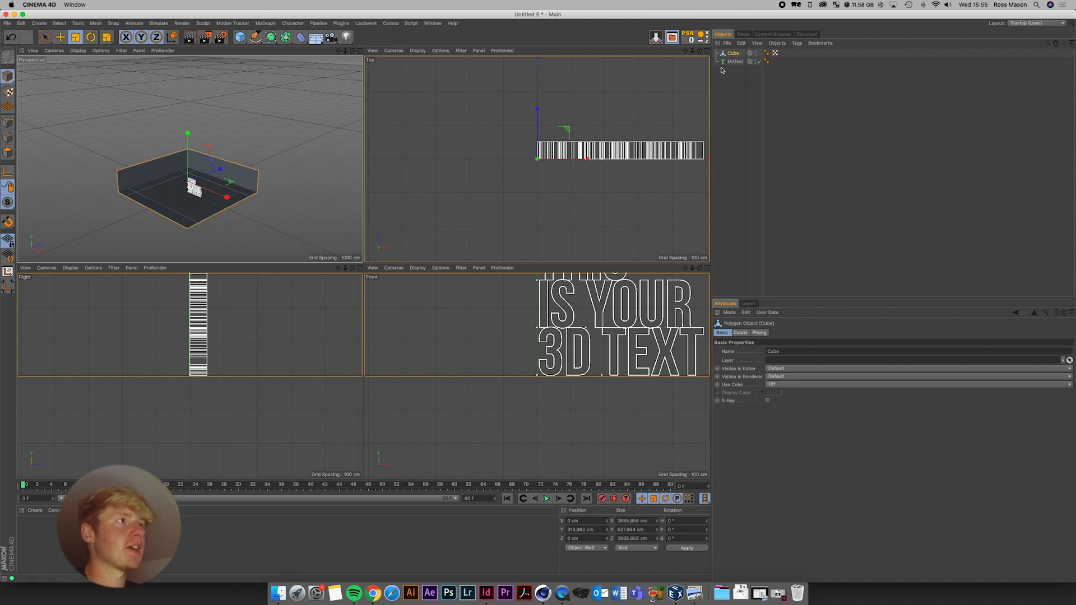
left_click(707, 52)
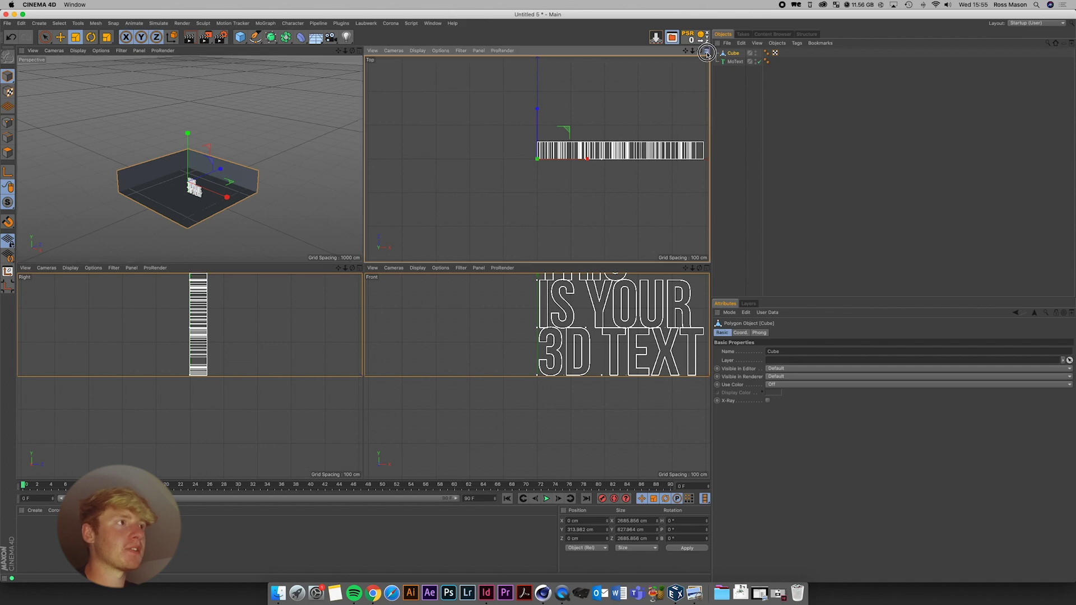
left_click_drag(692, 51, 538, 161)
key("e")
left_click_drag(453, 267, 584, 264)
left_click_drag(499, 208, 497, 336)
middle_click_drag(522, 297, 564, 221, "alt")
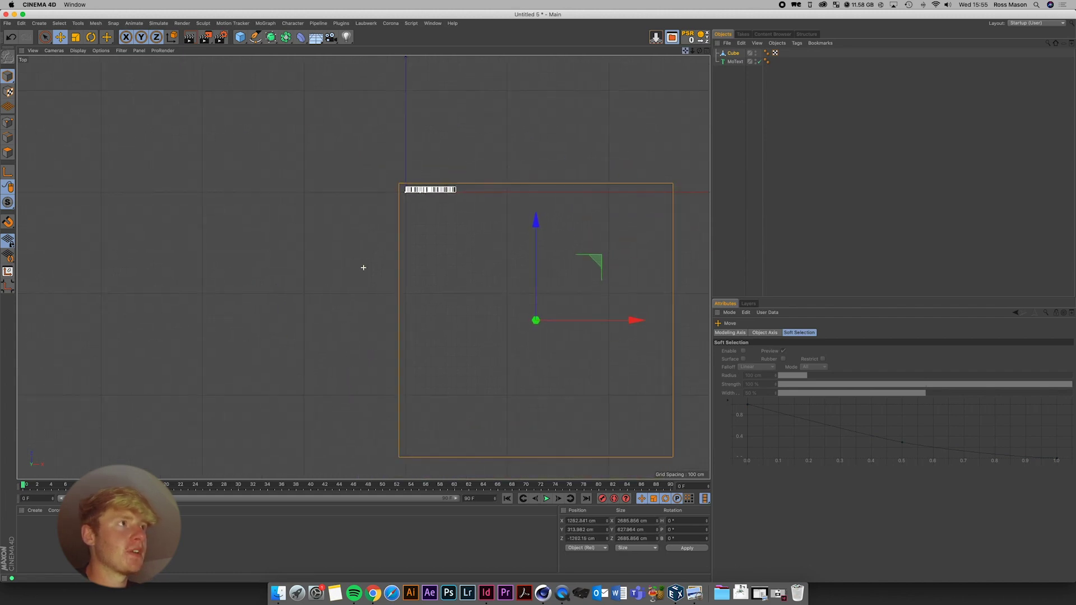
left_click_drag(569, 324, 574, 321)
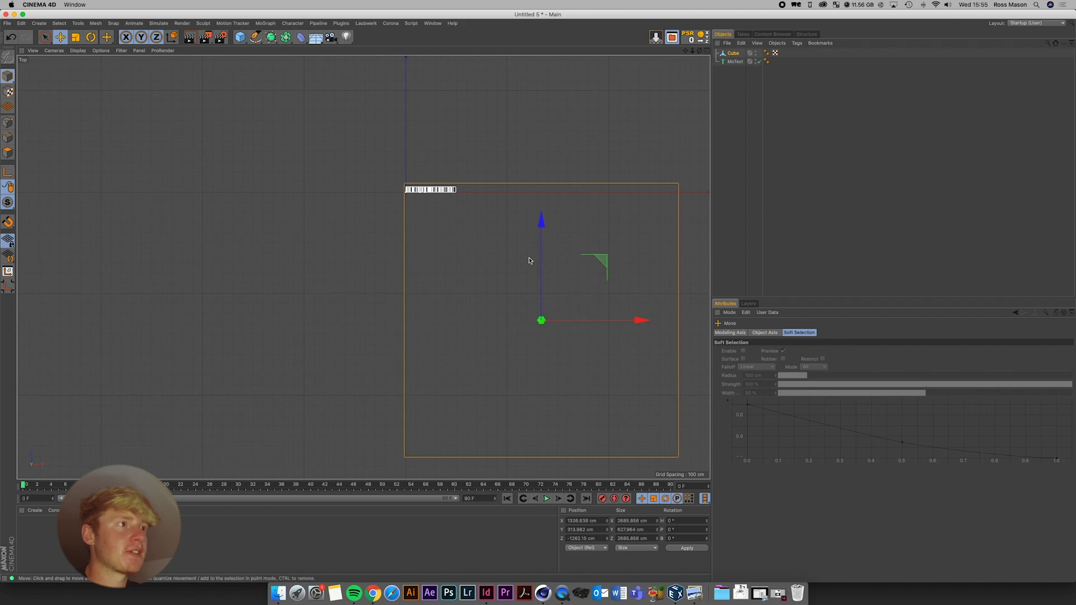
Fine-tune the box's position to about X 1338.5 cm, Z -1286.7 cm, aligning its two walls with the text's edges
middle_click_drag(363, 267, 340, 240, "alt")
right_click_drag(363, 268, 460, 267, "alt")
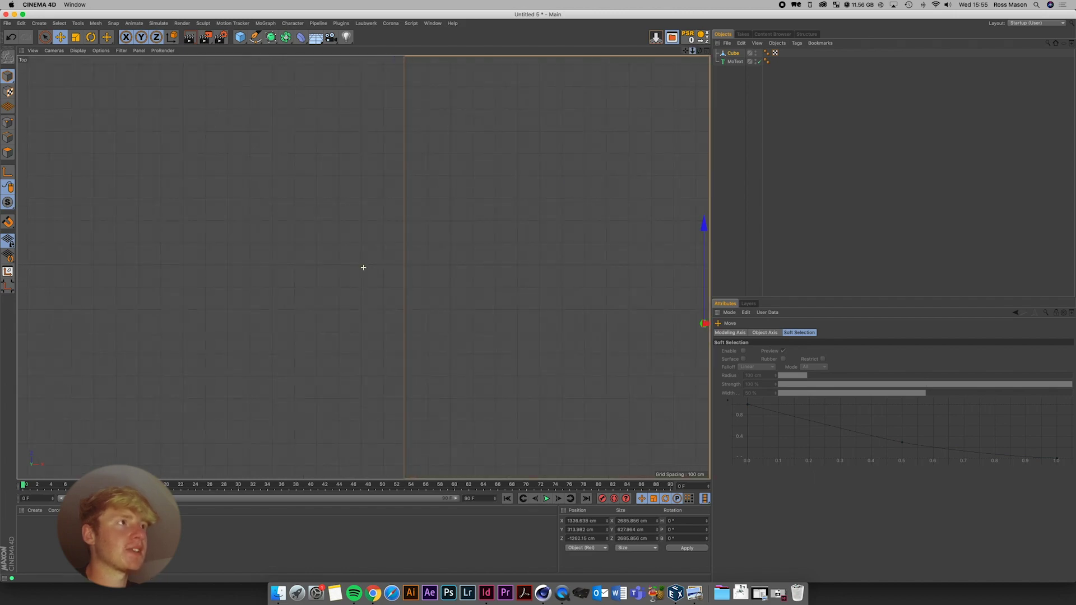
middle_click_drag(363, 267, 206, 344, "alt")
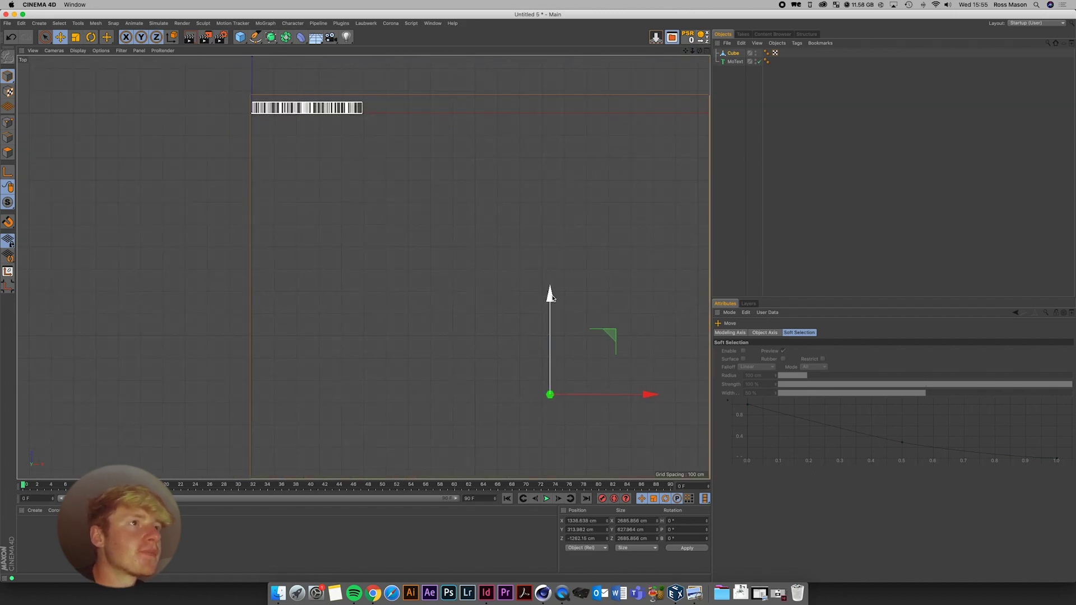
left_click_drag(549, 292, 554, 301)
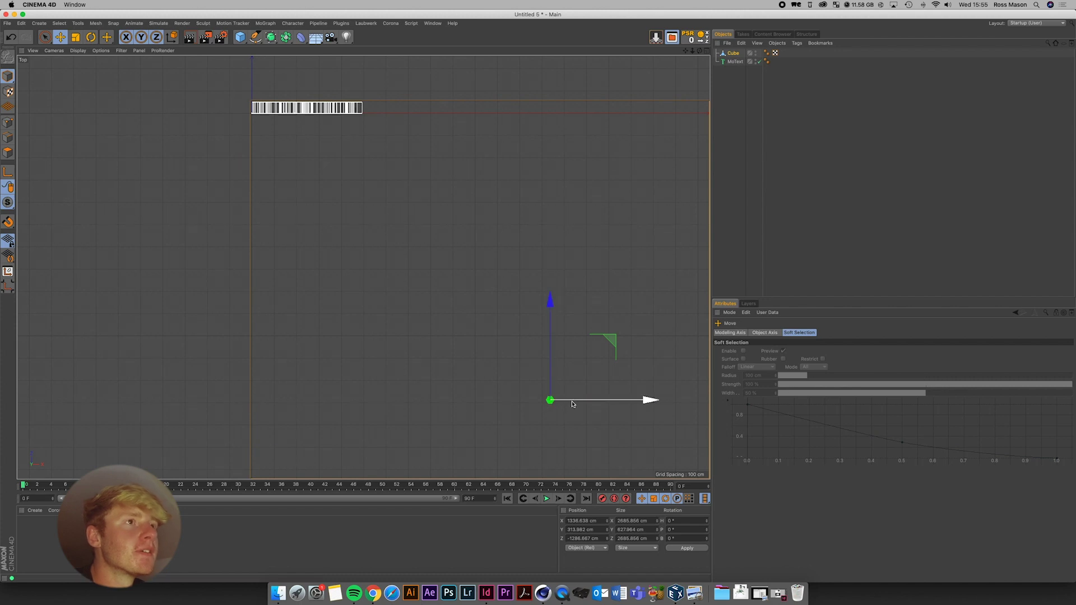
left_click_drag(569, 399, 570, 399)
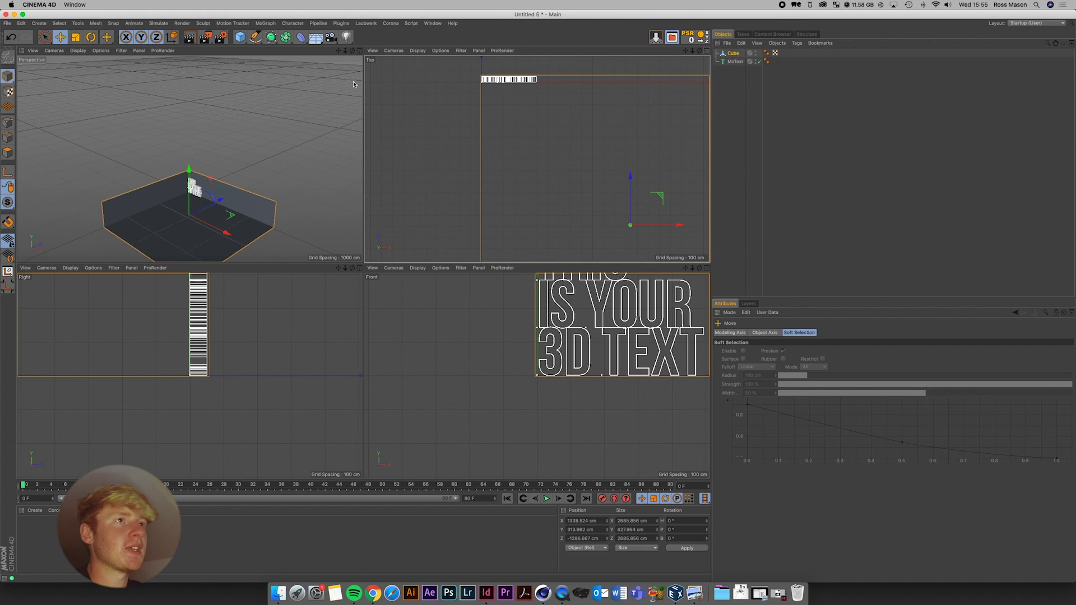
Add a Corona Camera in the perspective view, look through it and orbit to a lower, more frontal view of the text
left_click(707, 50)
left_click(359, 51)
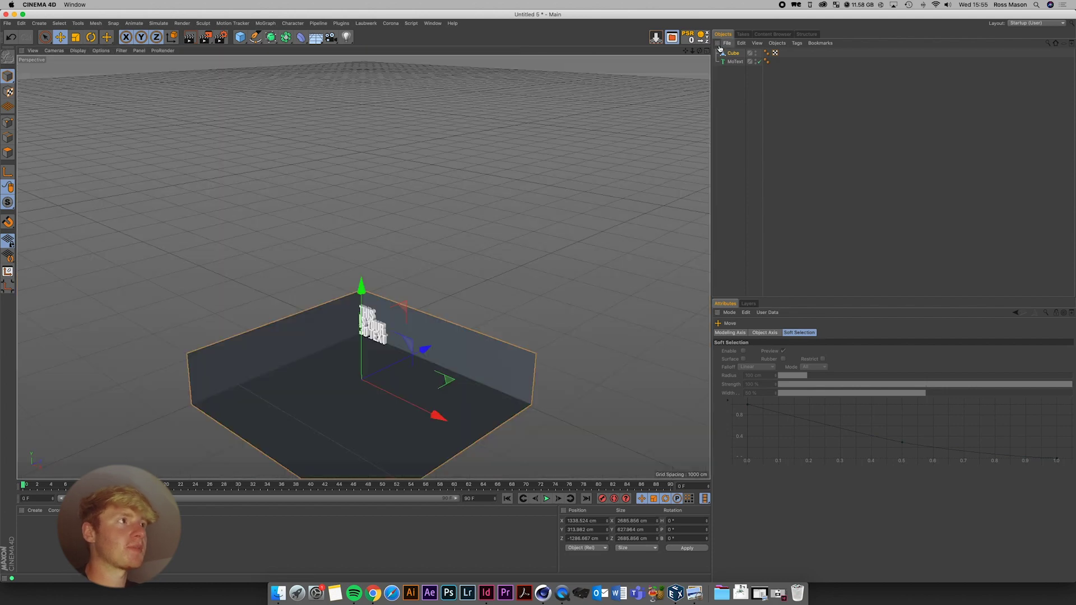
left_click_drag(685, 51, 726, 50)
left_click(832, 204)
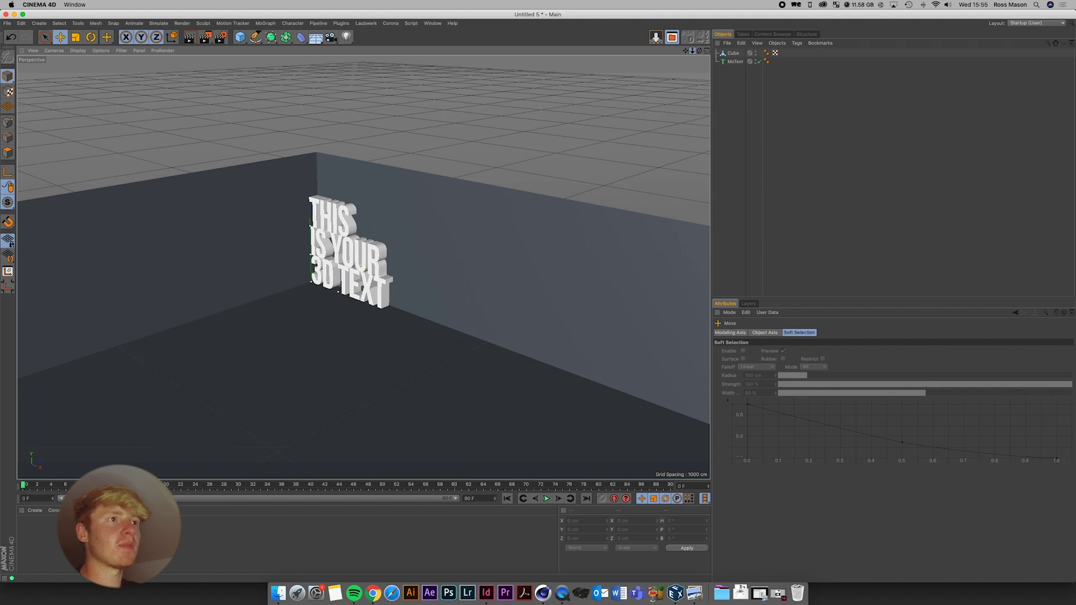
left_click(391, 23)
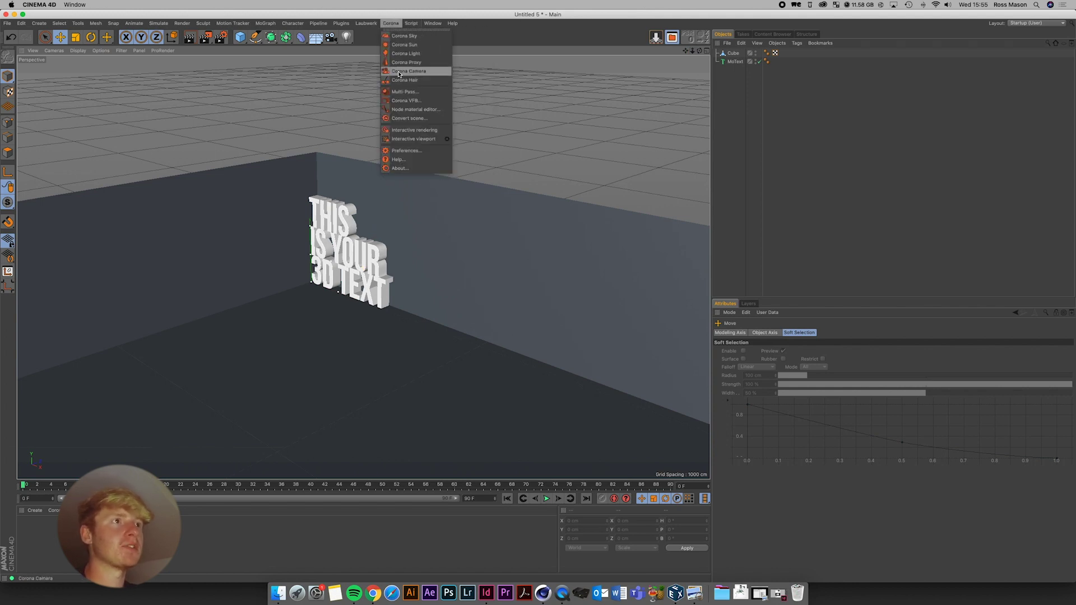
left_click(399, 71)
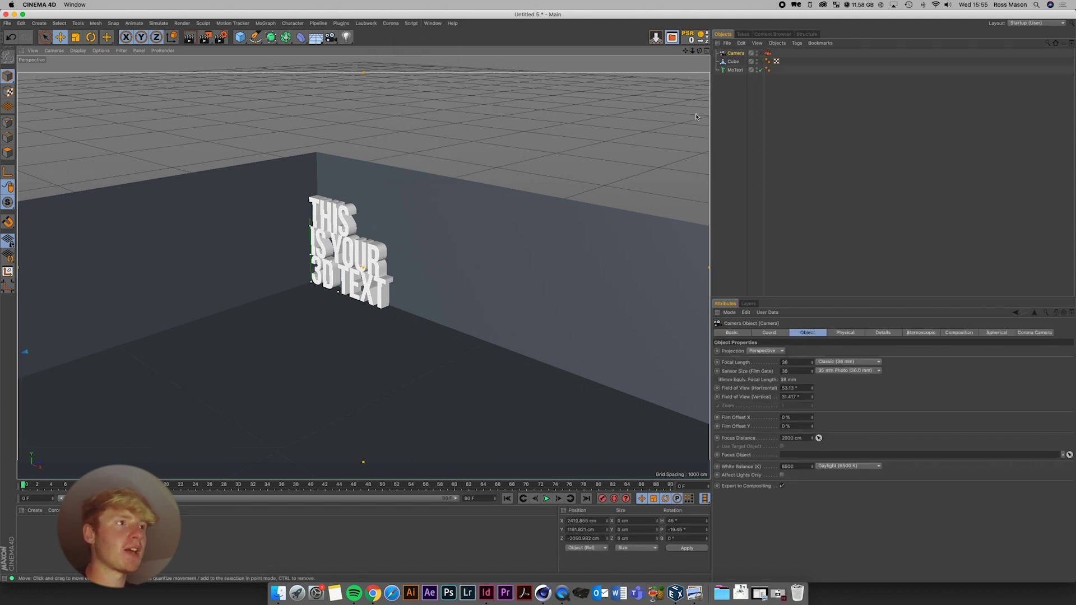
left_click(760, 53)
mouse_move(698, 50)
left_mouse_down()
mouse_move(720, 43)
mouse_move(699, 35)
left_mouse_up()
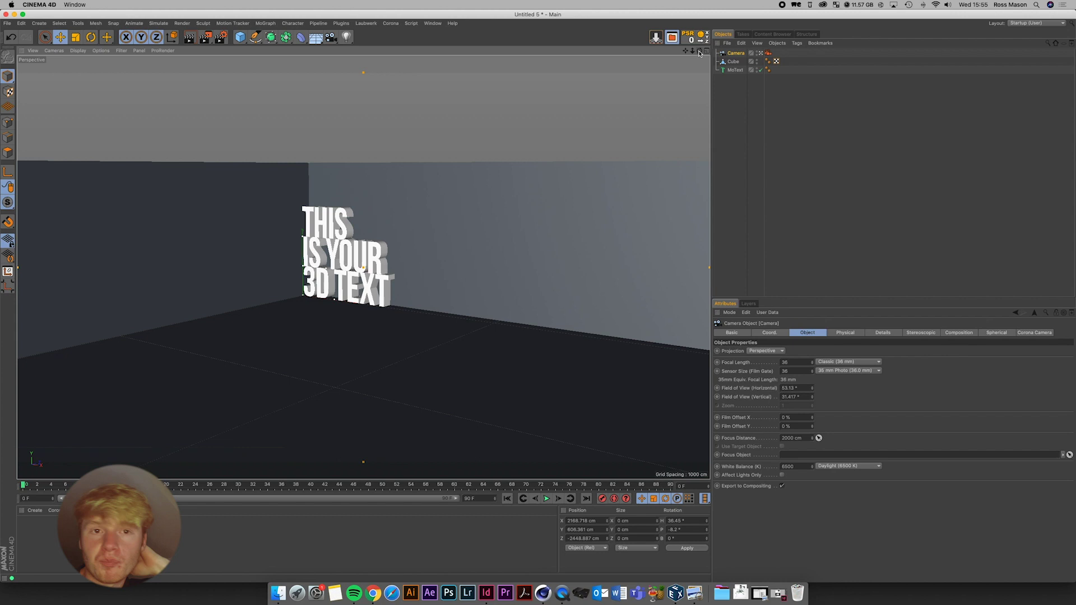
Set the camera's focal length to Portrait (80 mm) and pan the camera to reframe the text in the corner
left_click(730, 61)
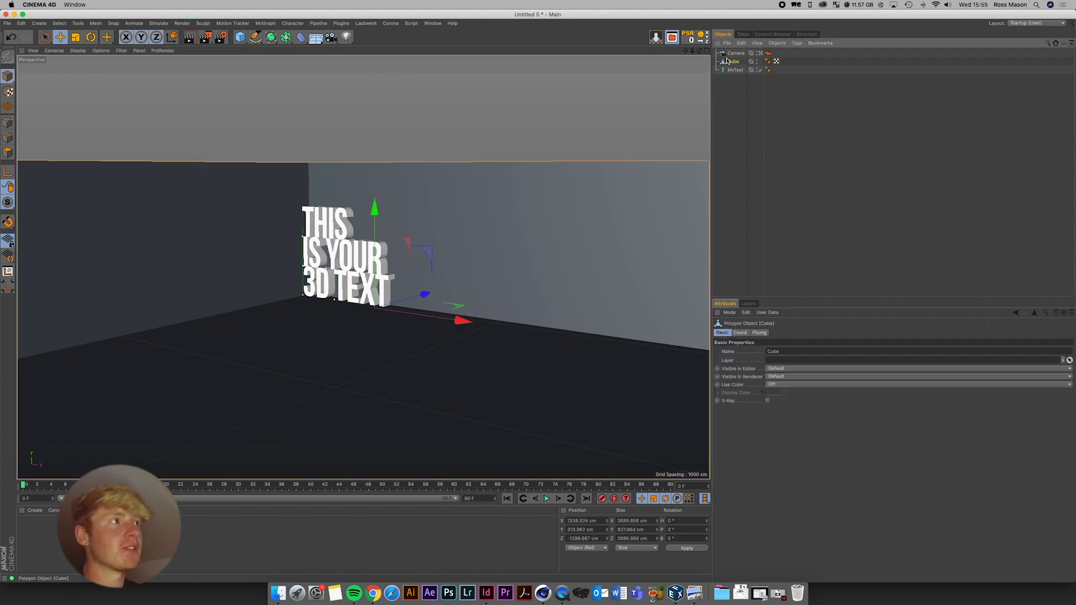
left_click(730, 54)
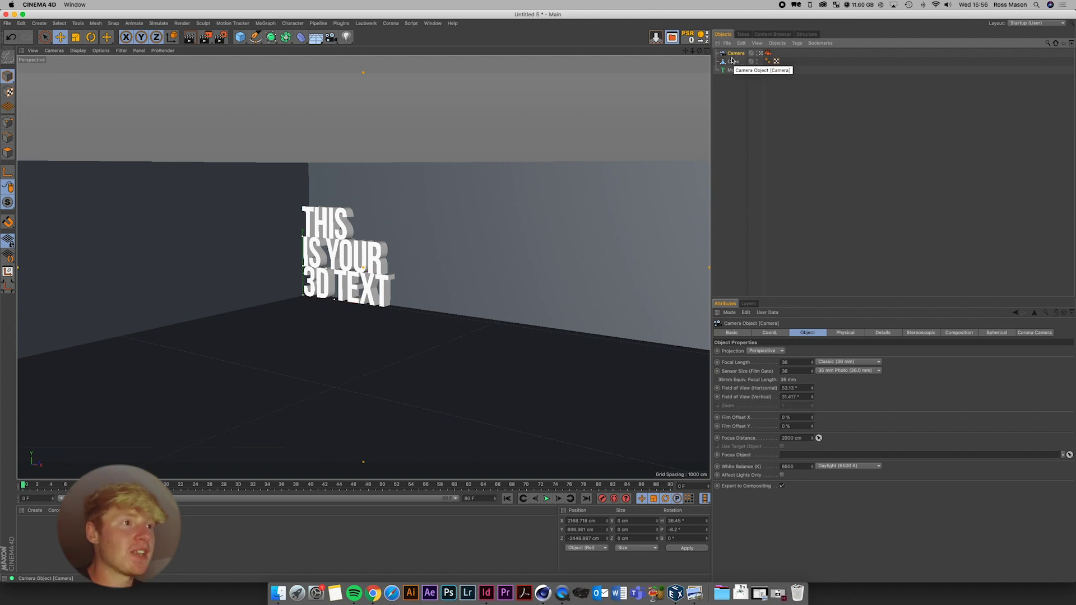
mouse_move(684, 53)
left_mouse_down()
mouse_move(705, 81)
mouse_move(698, 58)
left_mouse_up()
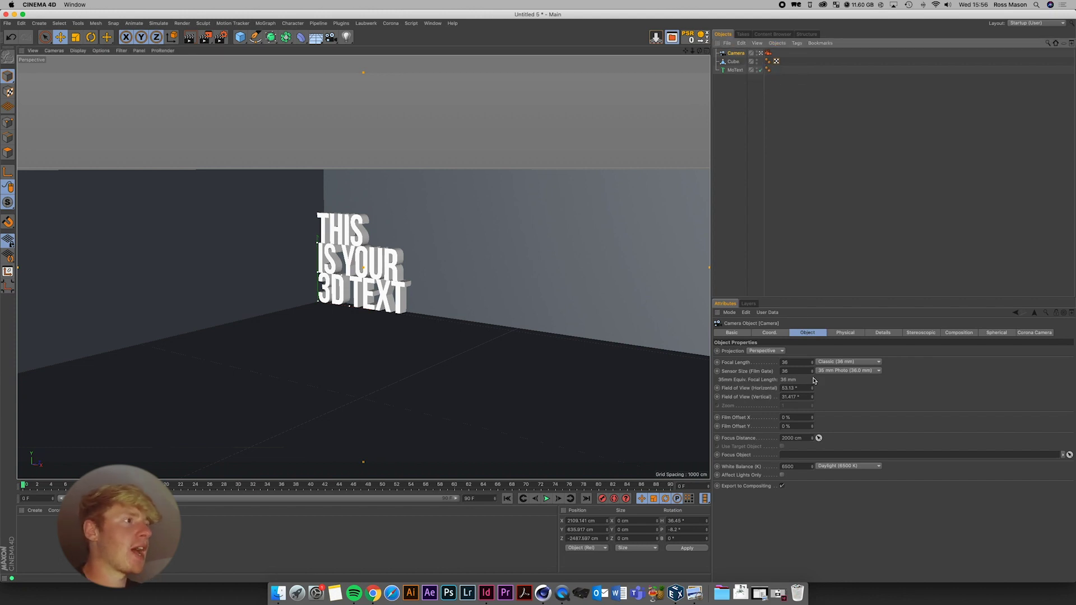
left_click(830, 363)
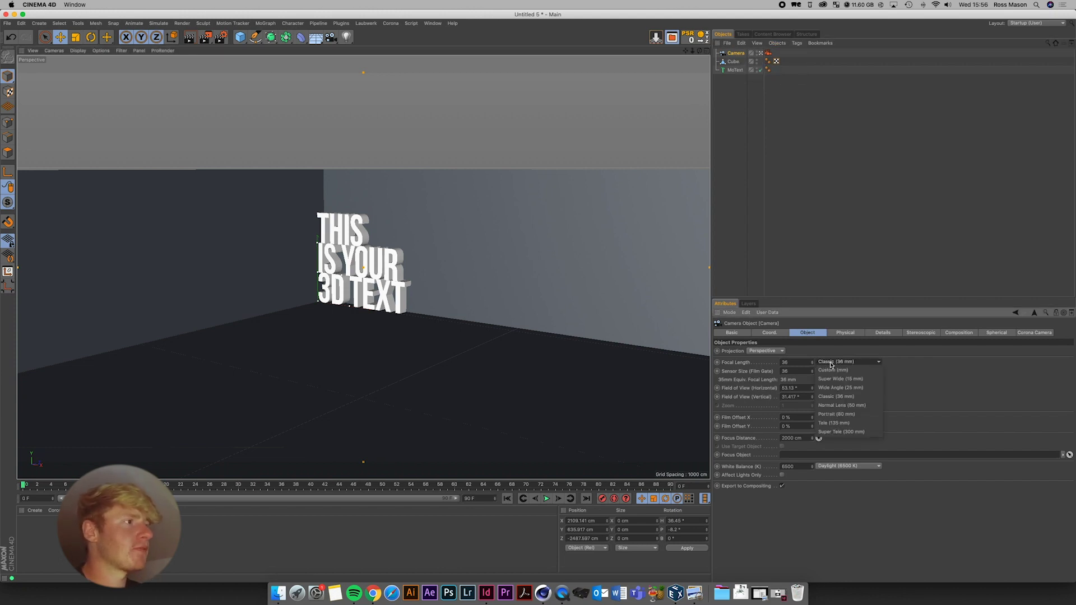
left_click(837, 415)
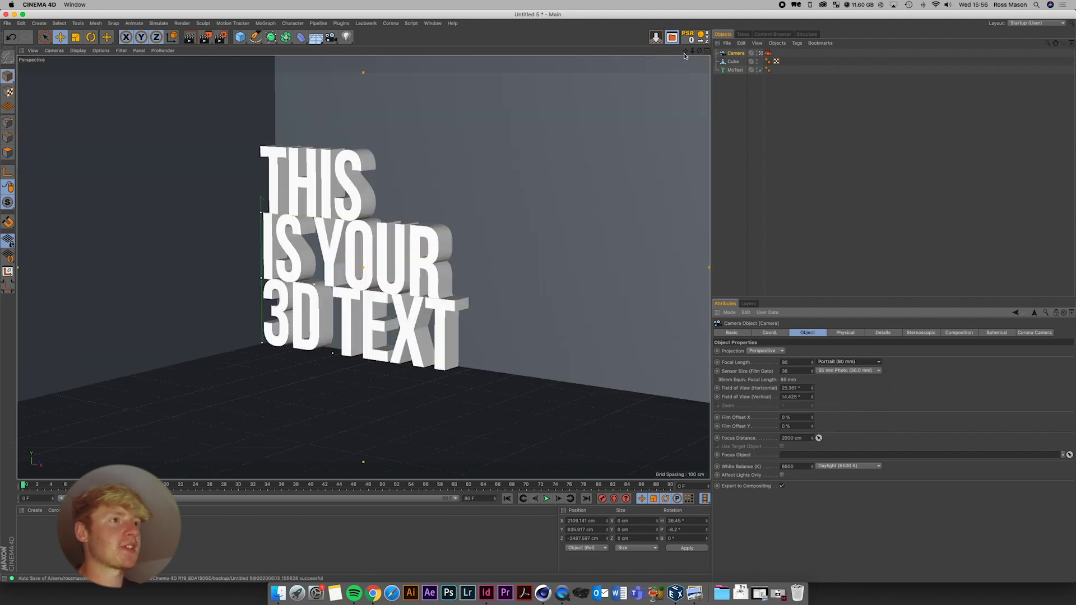
mouse_move(685, 51)
left_mouse_down()
mouse_move(696, 65)
mouse_move(706, 53)
left_mouse_up()
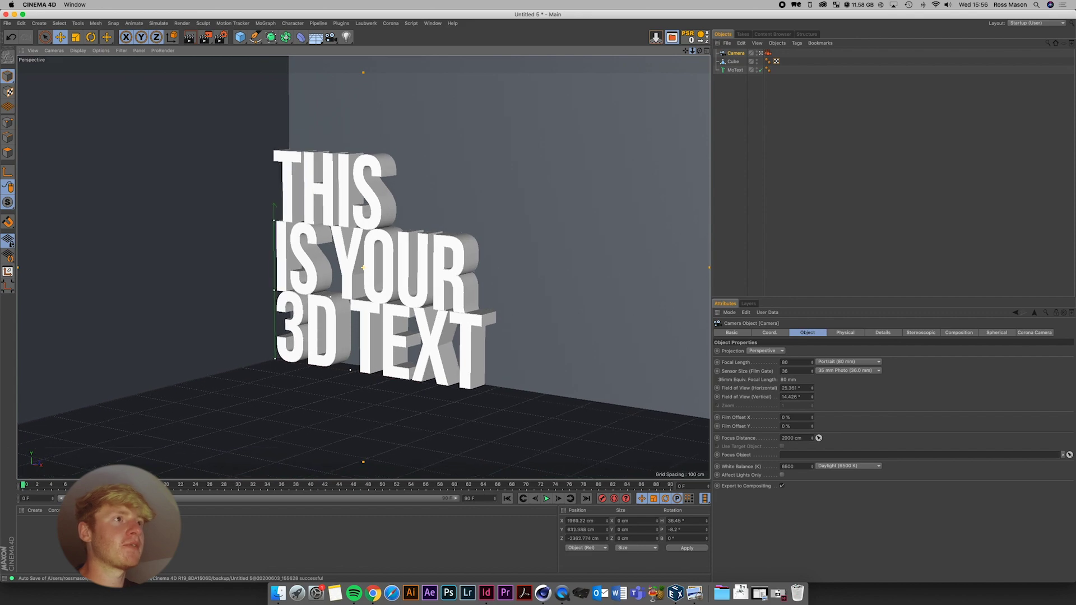
Open the render settings' output options and set the renderer to Corona
left_click(222, 43)
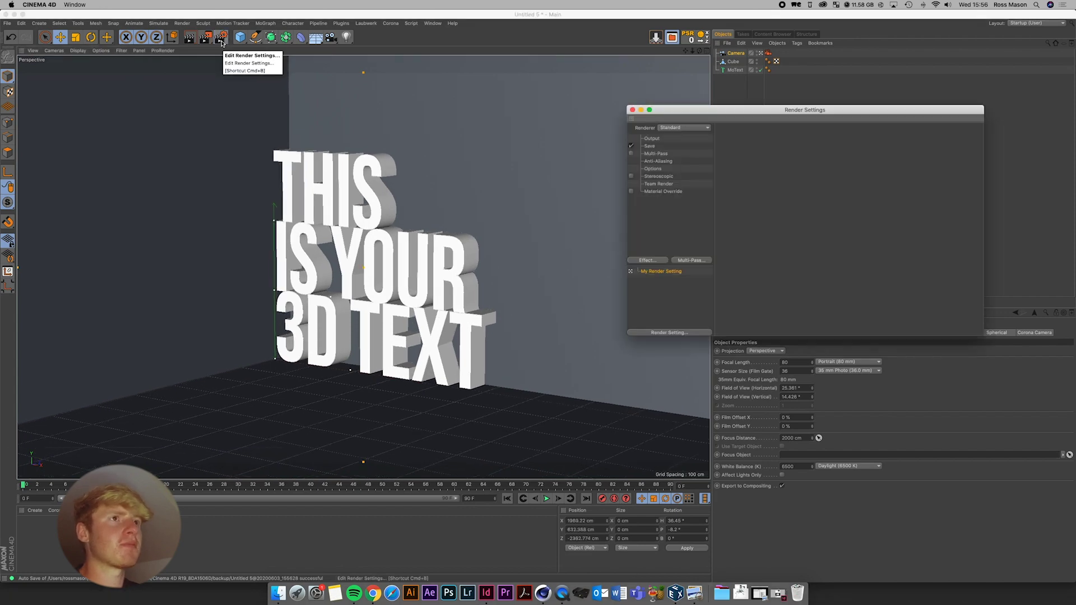
left_click(651, 139)
left_click(684, 127)
left_click(676, 189)
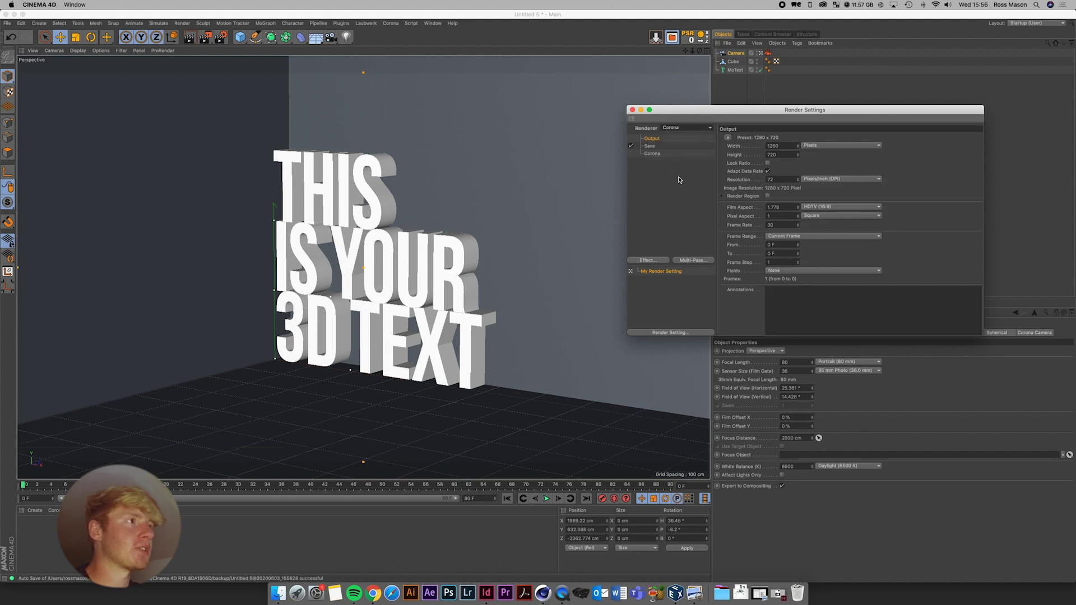
Set the render output size to 1080 x 1350 pixels and close the render settings
double_click(782, 146)
type("108")
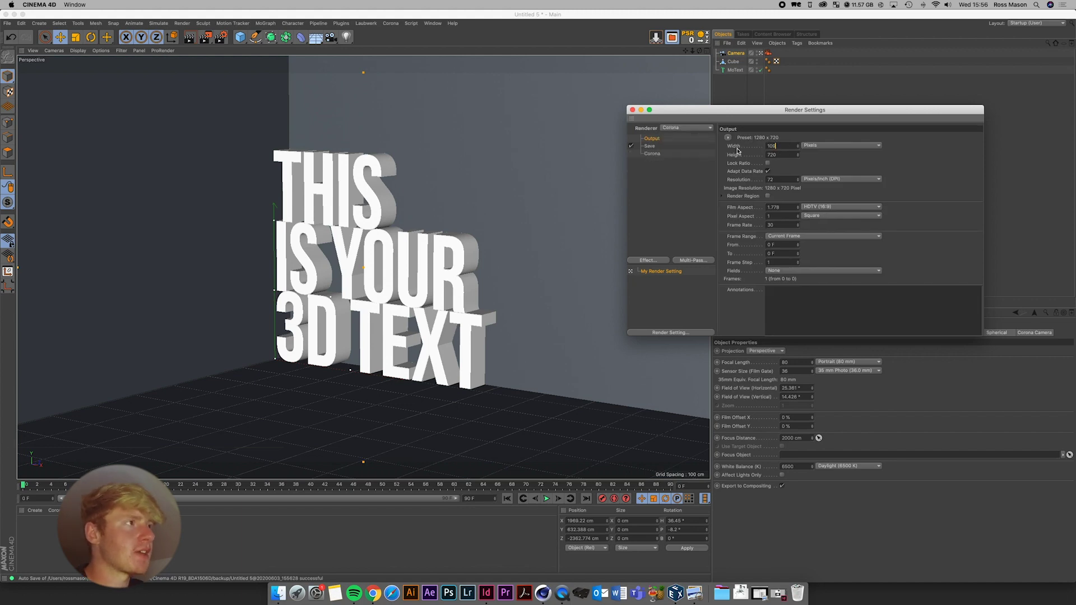
type("0")
key("Tab")
type("1")
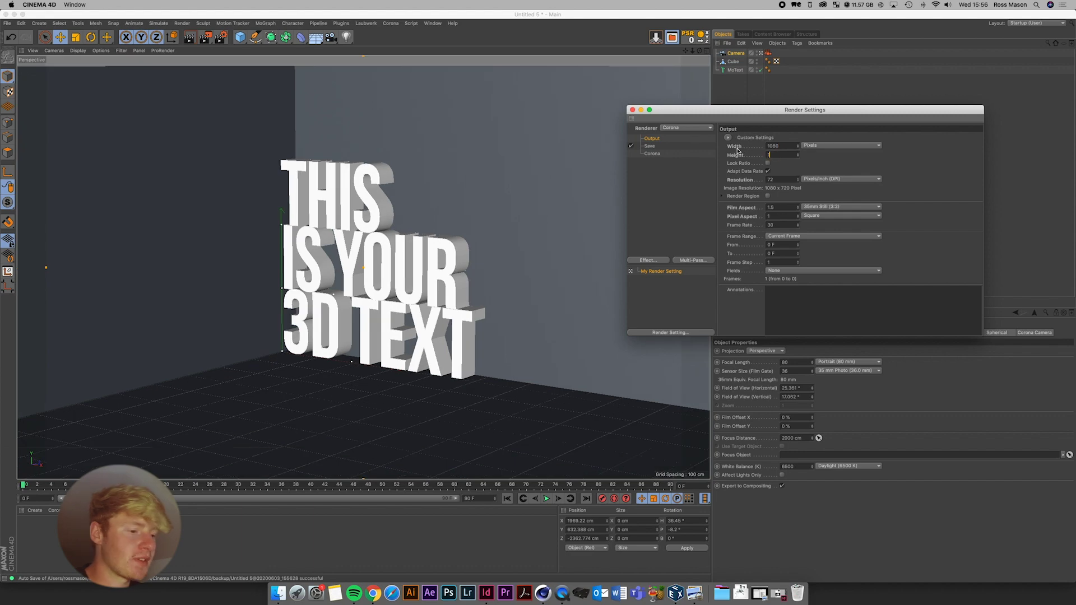
type("350")
key("Return")
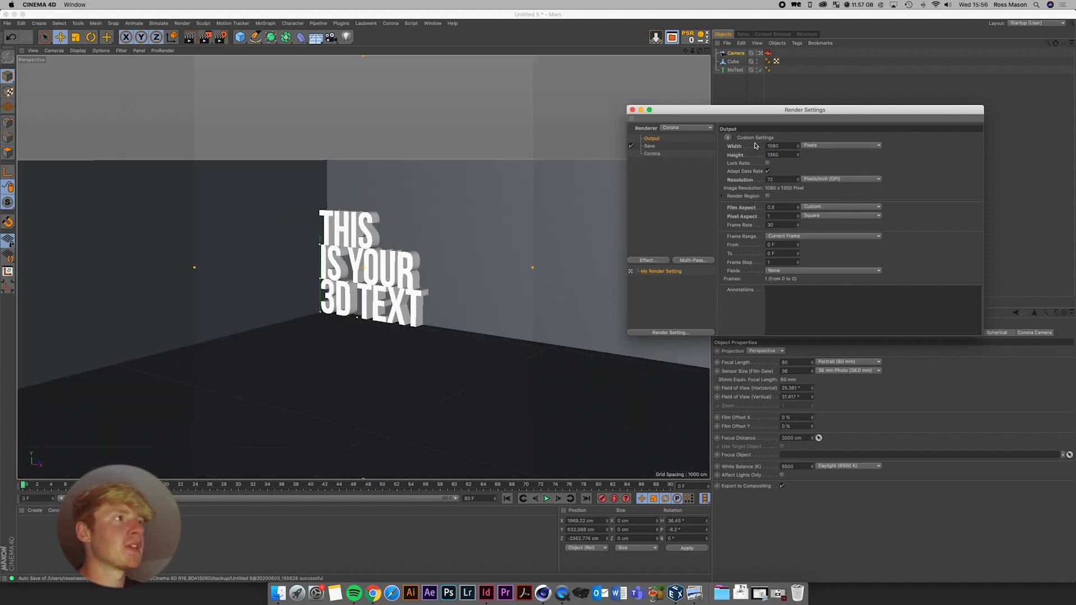
left_click(633, 111)
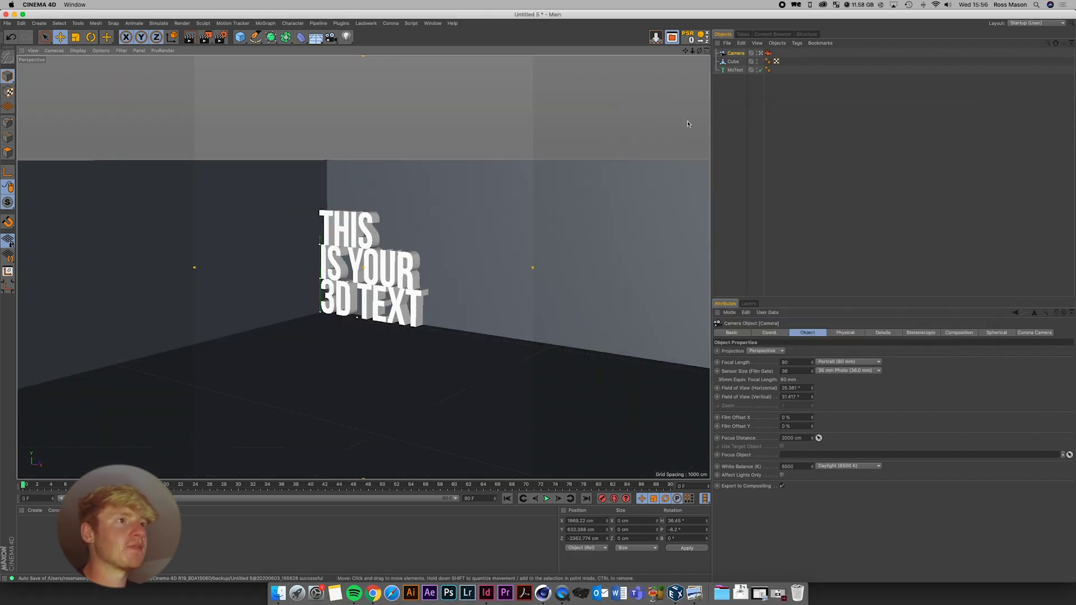
Scale the open box's height up to about 924 cm and drop its base back onto the floor
mouse_move(692, 50)
left_mouse_down()
mouse_move(728, 50)
mouse_move(677, 74)
mouse_move(692, 53)
left_mouse_up()
scroll(363, 267, "up", 5)
left_click(734, 62)
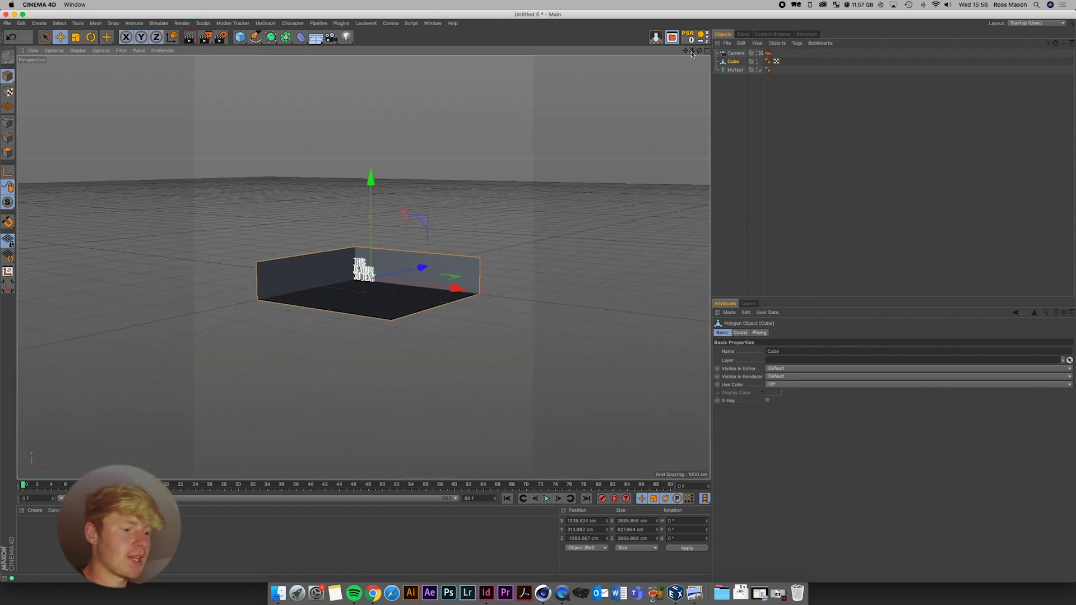
key("t")
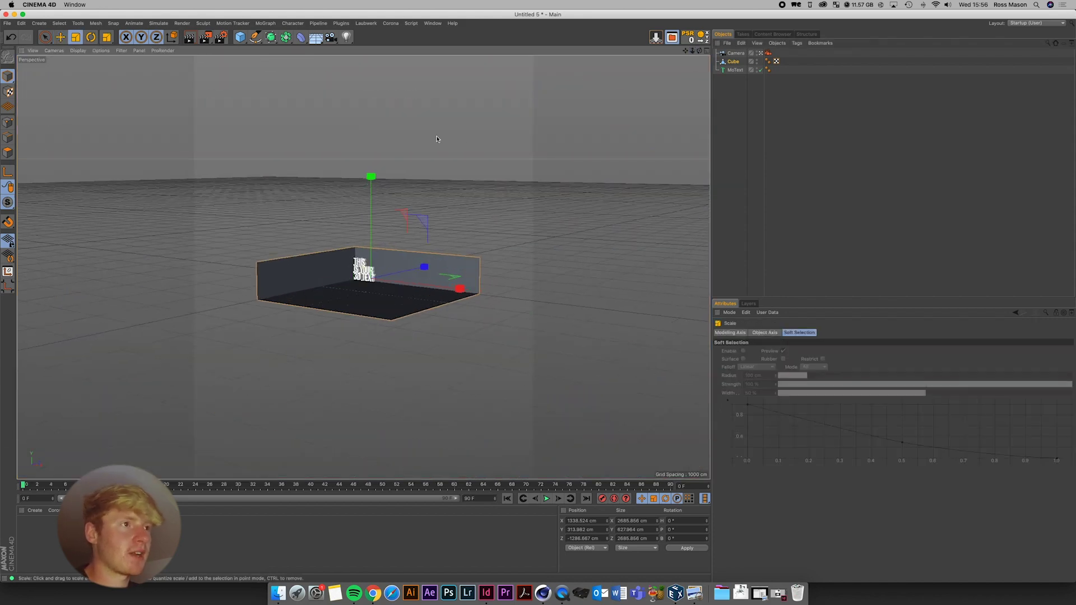
left_click_drag(370, 176, 372, 130)
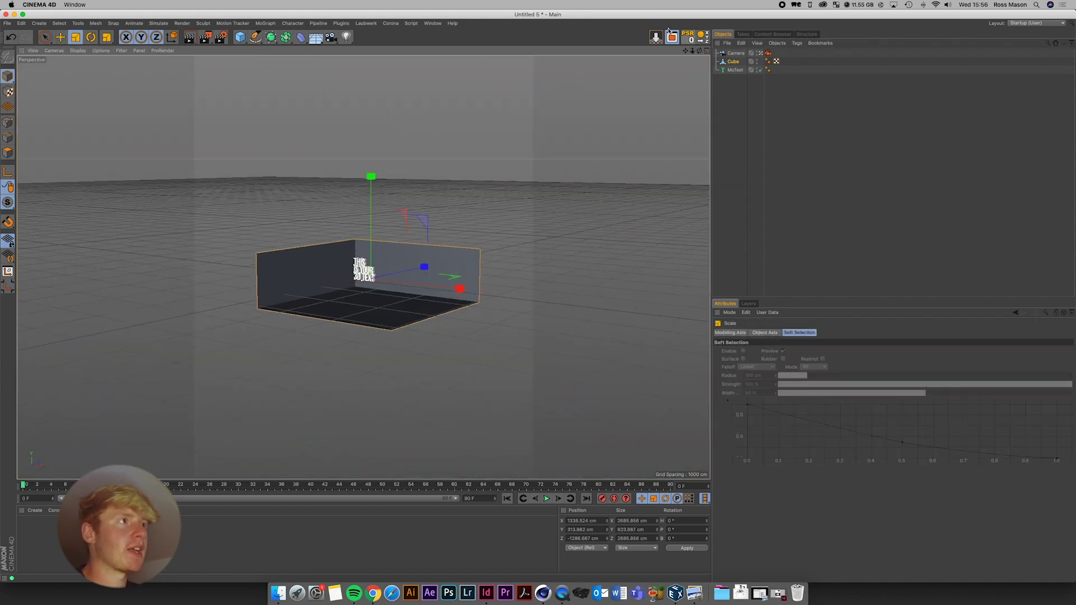
left_click(690, 38)
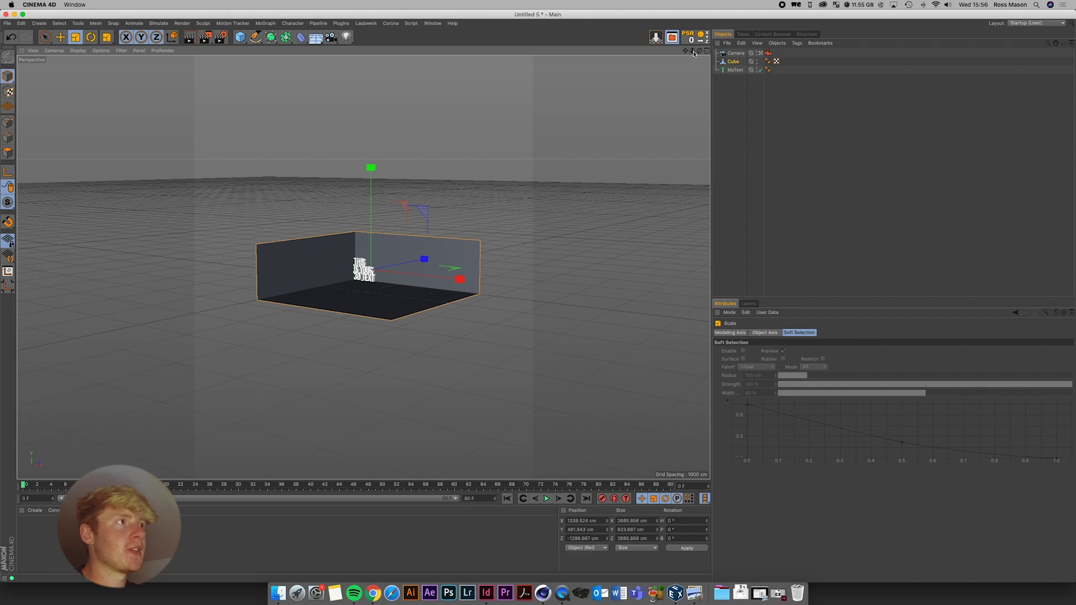
Move the camera in close on the text within the portrait frame and lock it with a Protection tag
left_click_drag(693, 51, 664, 49)
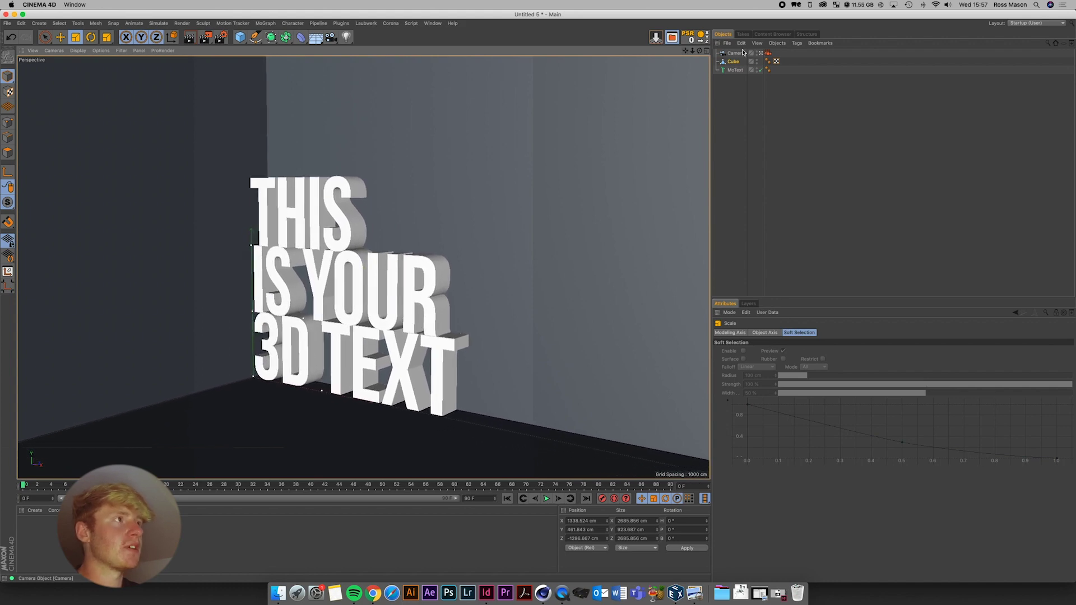
left_click(736, 54)
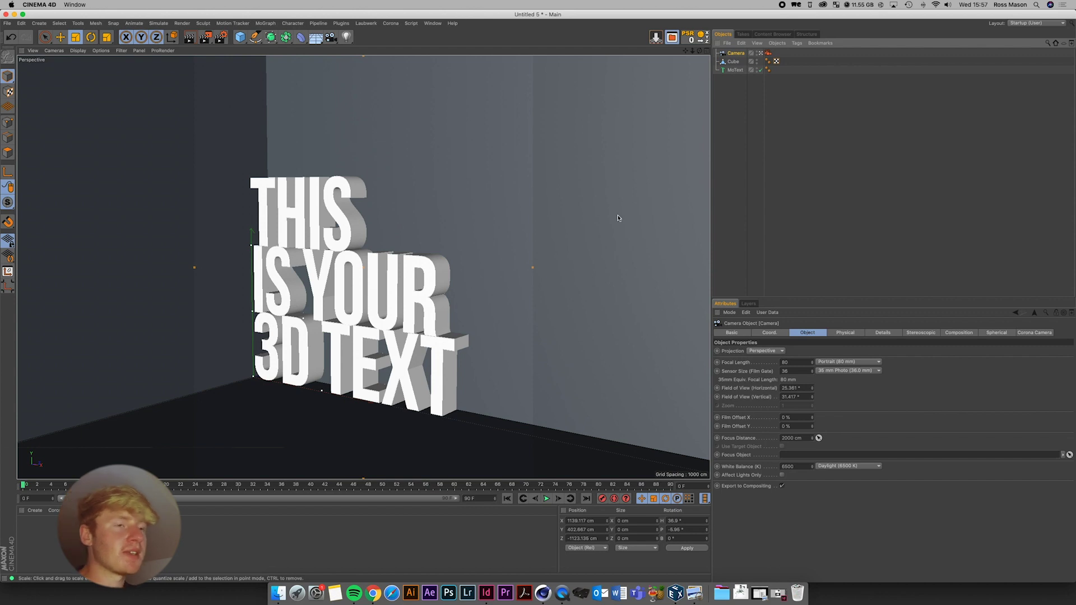
right_click(737, 54)
mouse_move(744, 59)
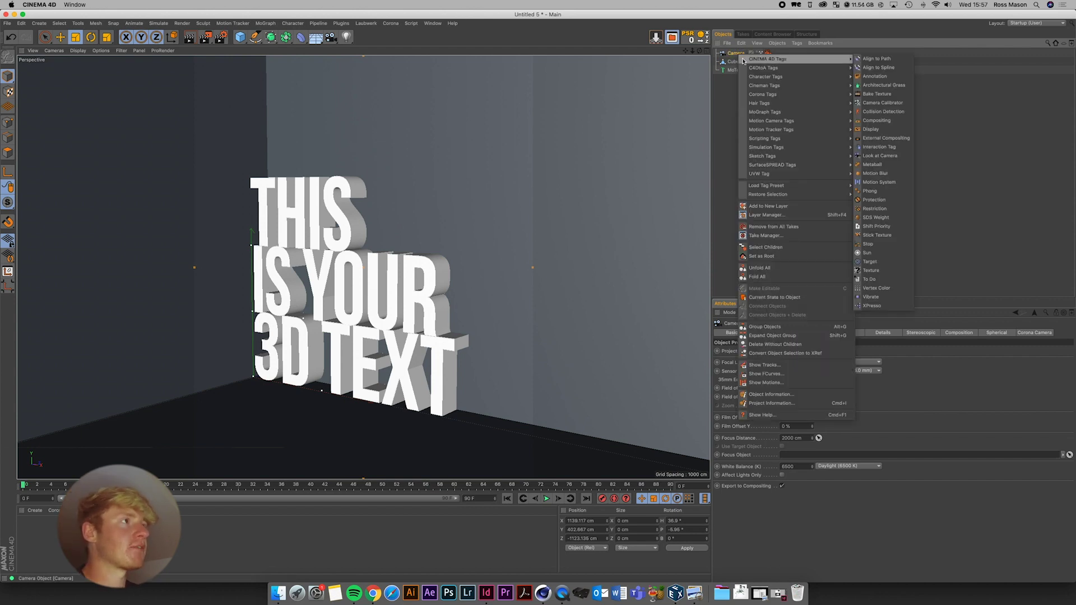
left_click(873, 200)
left_click(786, 164)
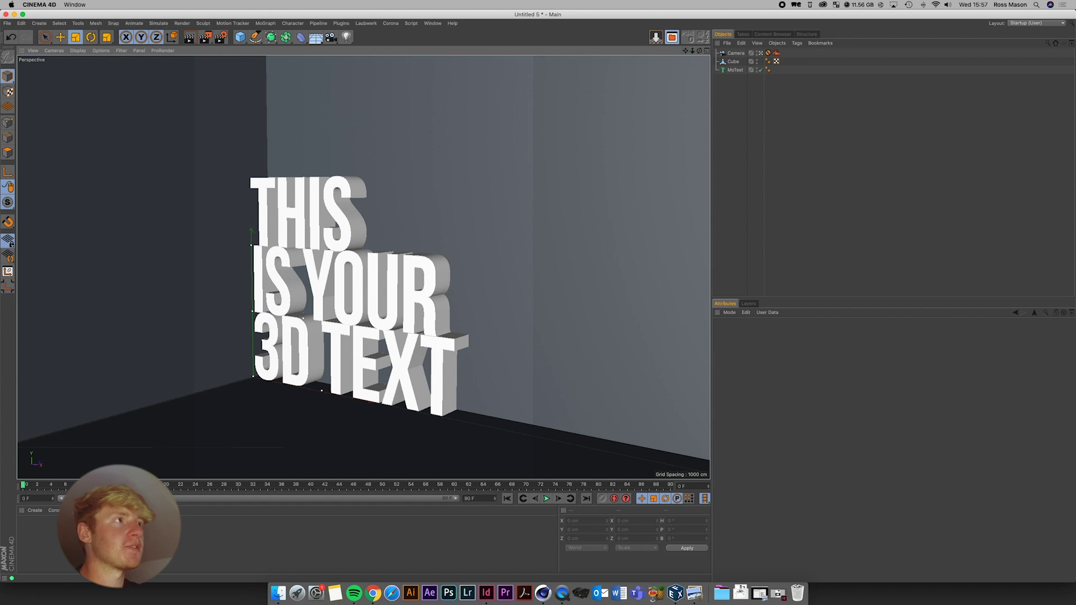
Leave the camera view, inspect the room and camera placement from a higher angle, and return to the camera view
left_click(761, 54)
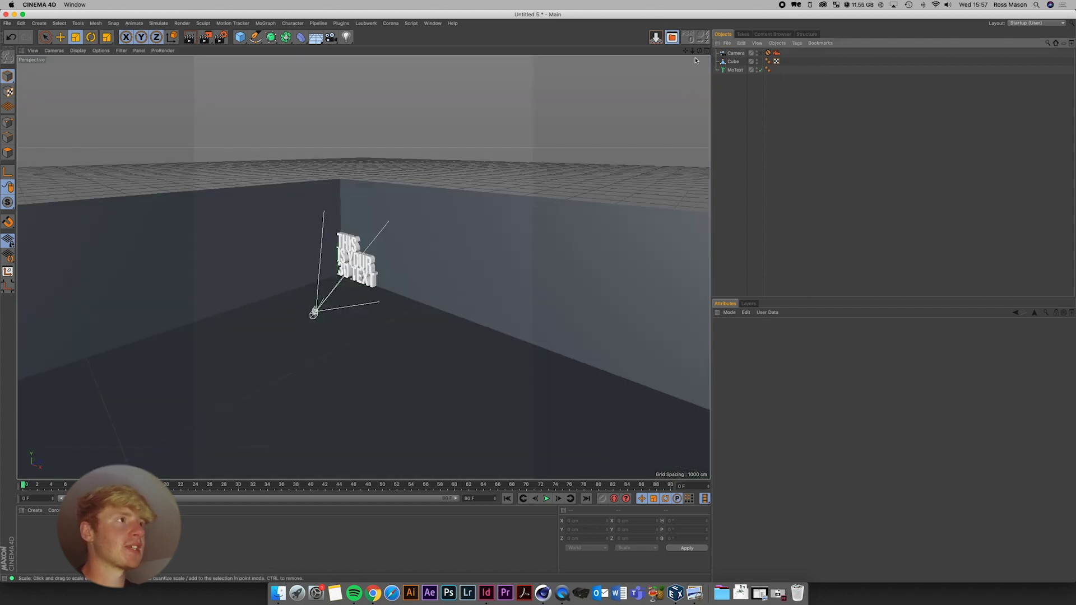
left_click_drag(693, 52, 749, 55)
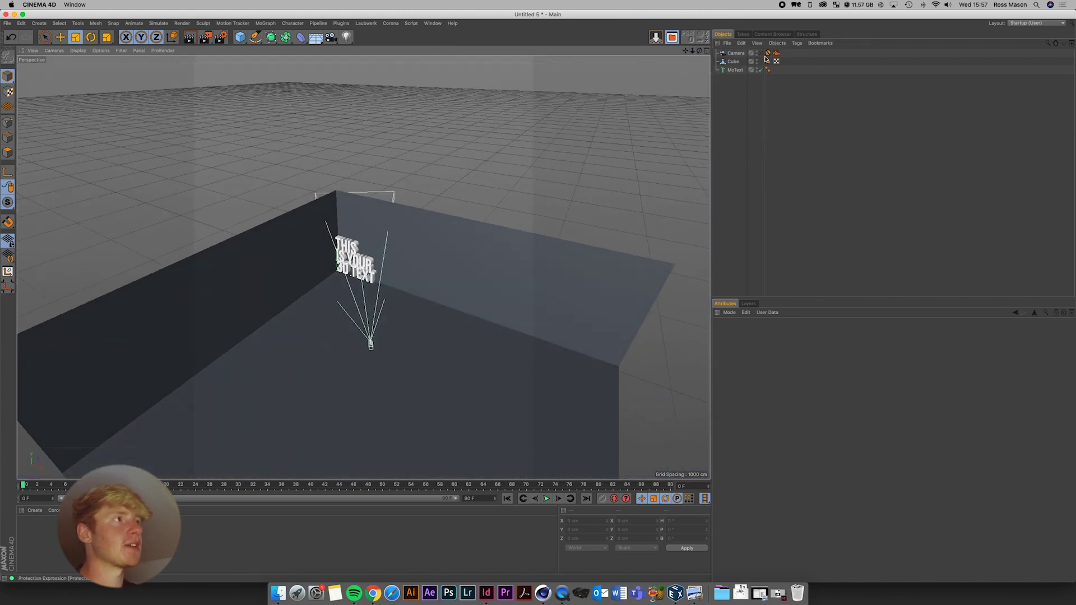
left_click(760, 53)
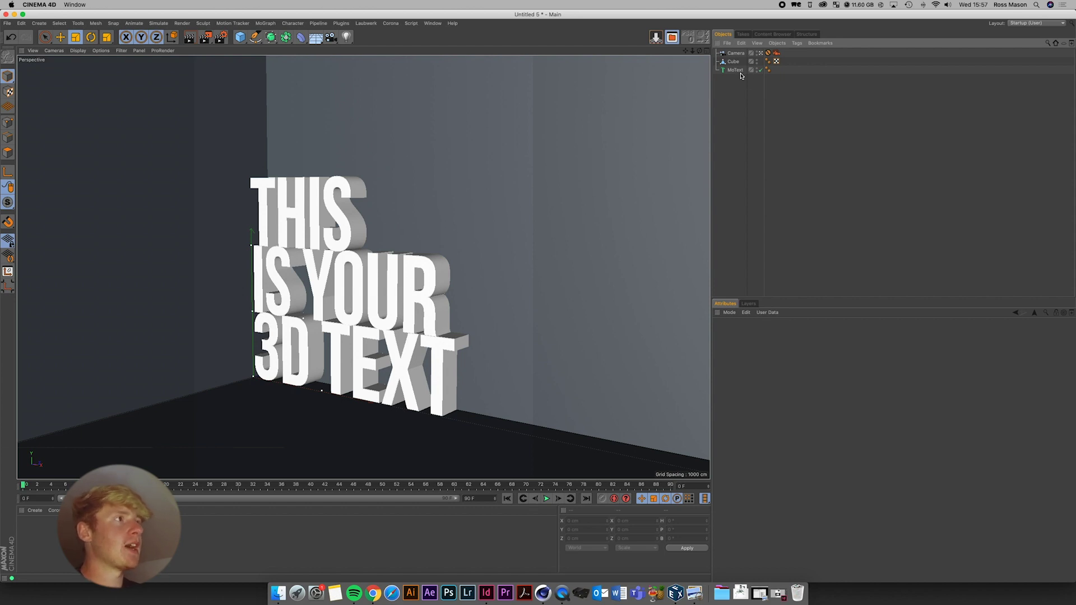
Add a Corona Sky to the scene and set its type to Shader / HDRI
left_click(391, 23)
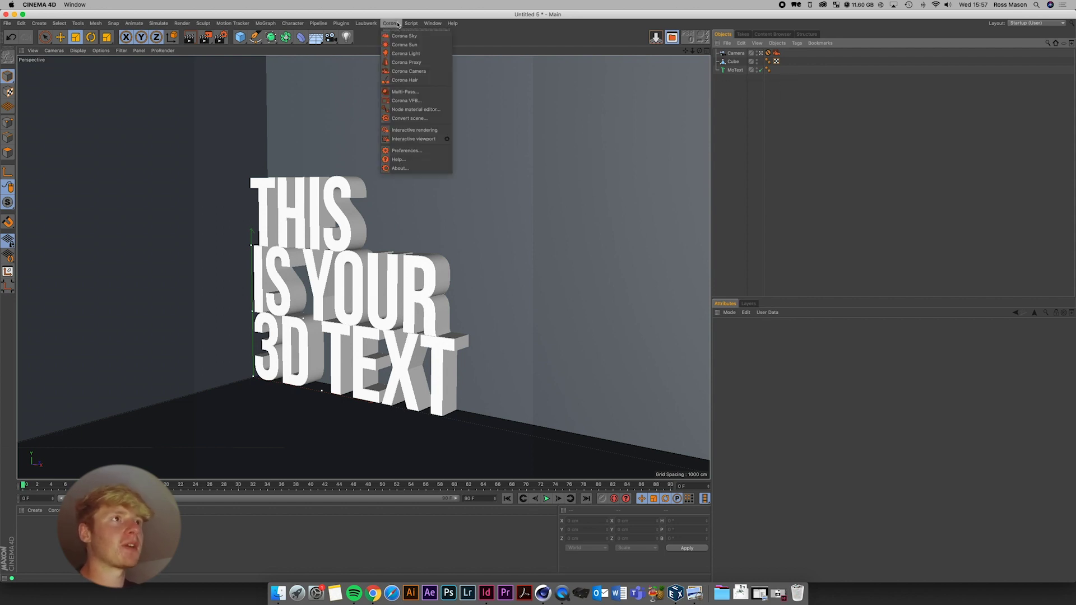
left_click(403, 36)
left_click(759, 350)
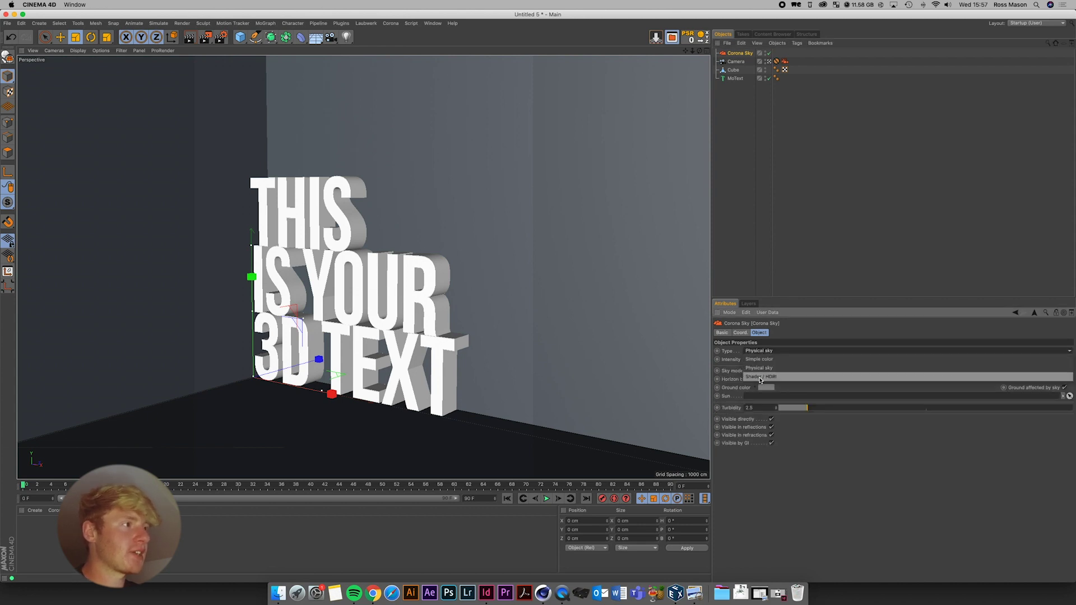
left_click(761, 377)
Look over the local HDRIHaven folder in Finder and the HDRI Haven website in Chrome, and return to Cinema 4D
left_click(275, 593)
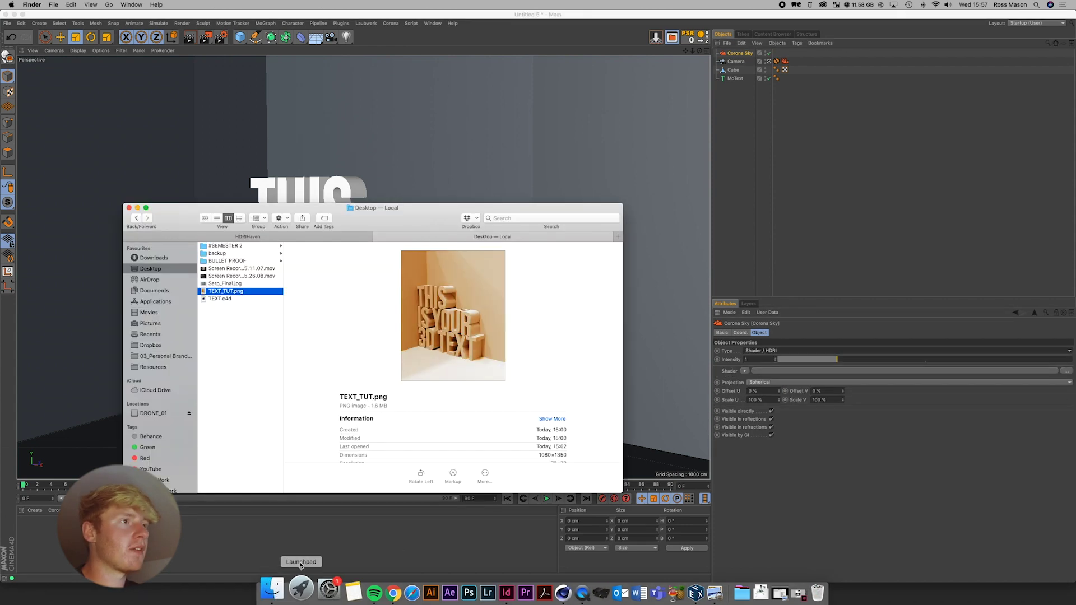
left_click(339, 237)
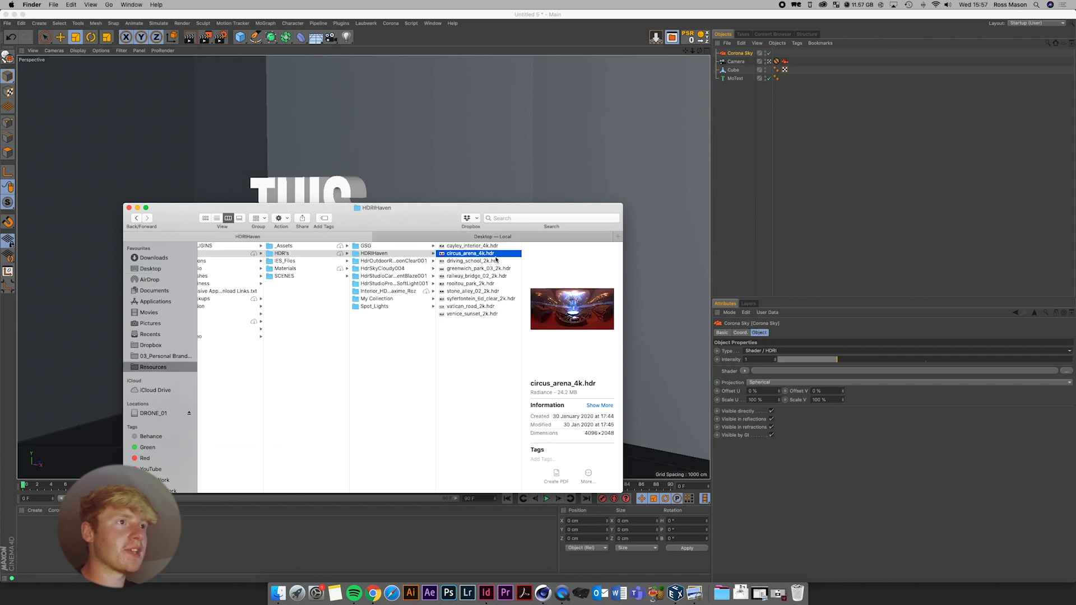
left_click(373, 593)
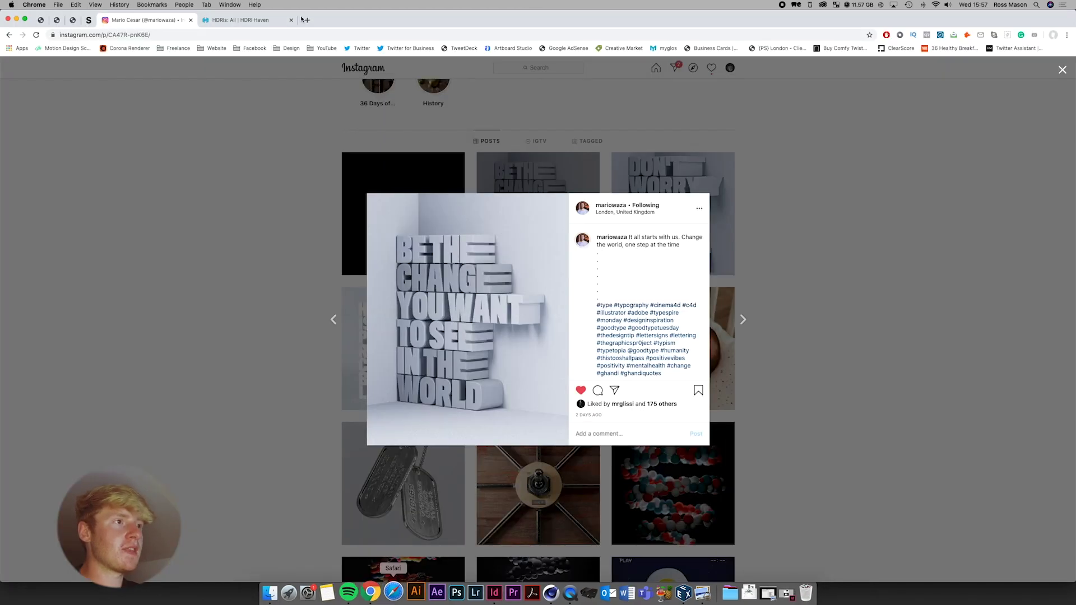
left_click(244, 20)
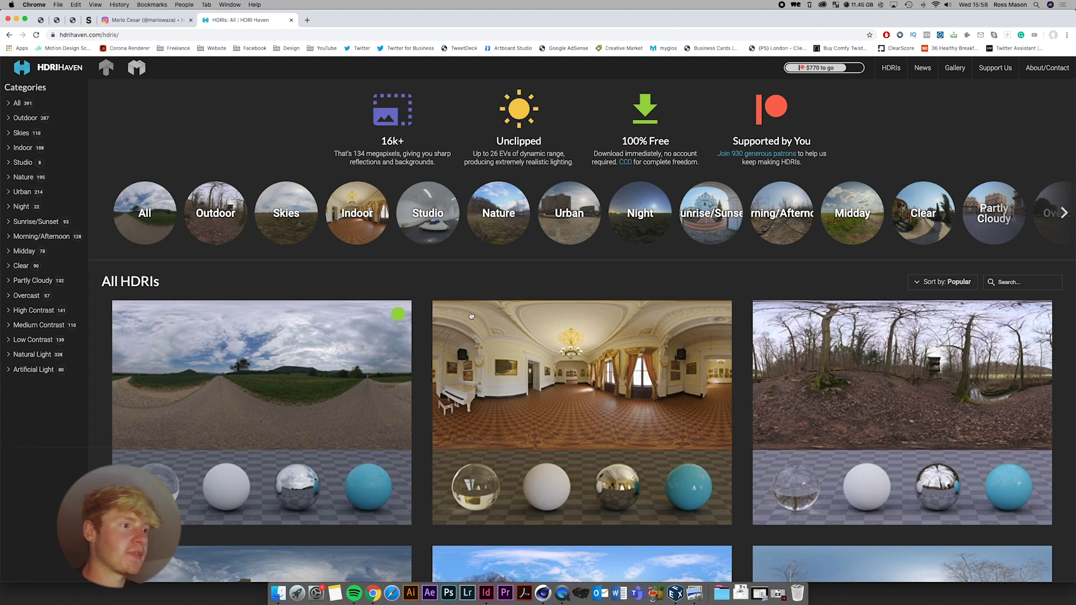
left_click(543, 587)
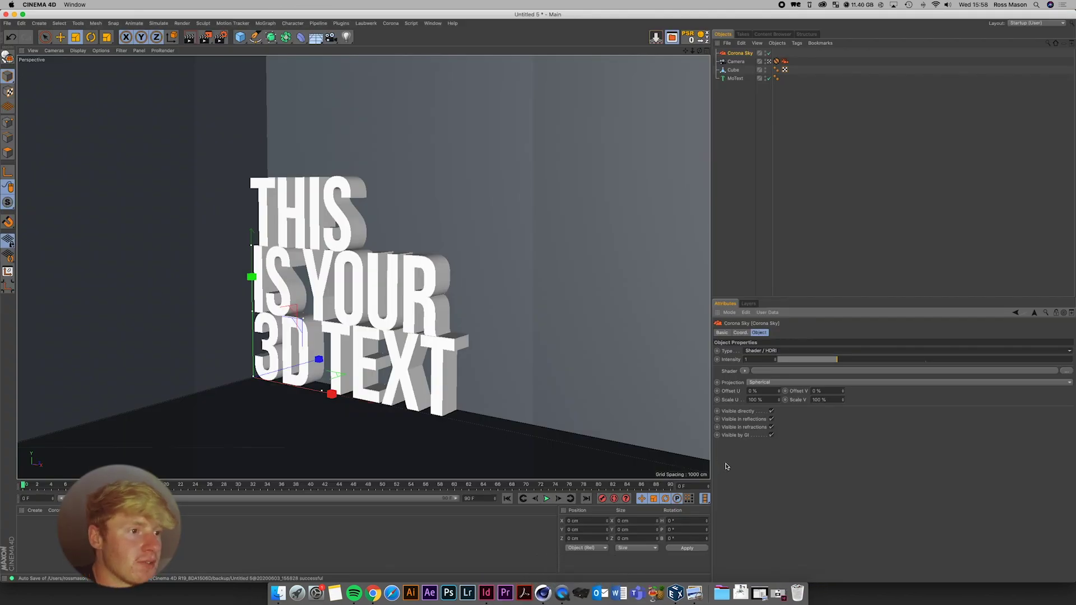
Load circus_arena_4k.hdr from Finder into the Corona Sky's shader without copying it to the project, and start Corona's interactive viewport rendering
left_click(279, 589)
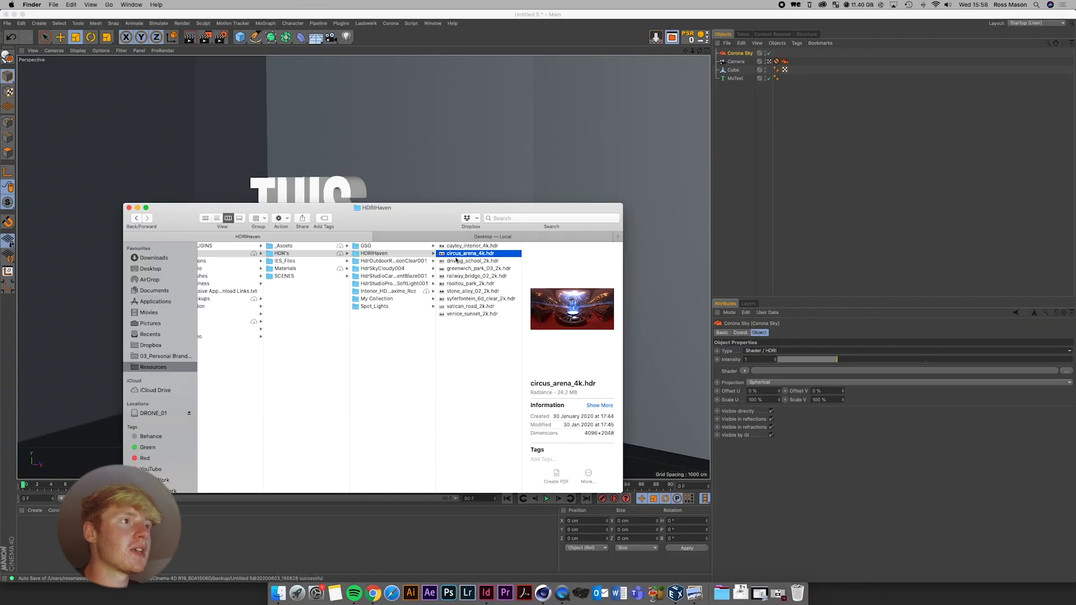
left_click_drag(455, 256, 763, 371)
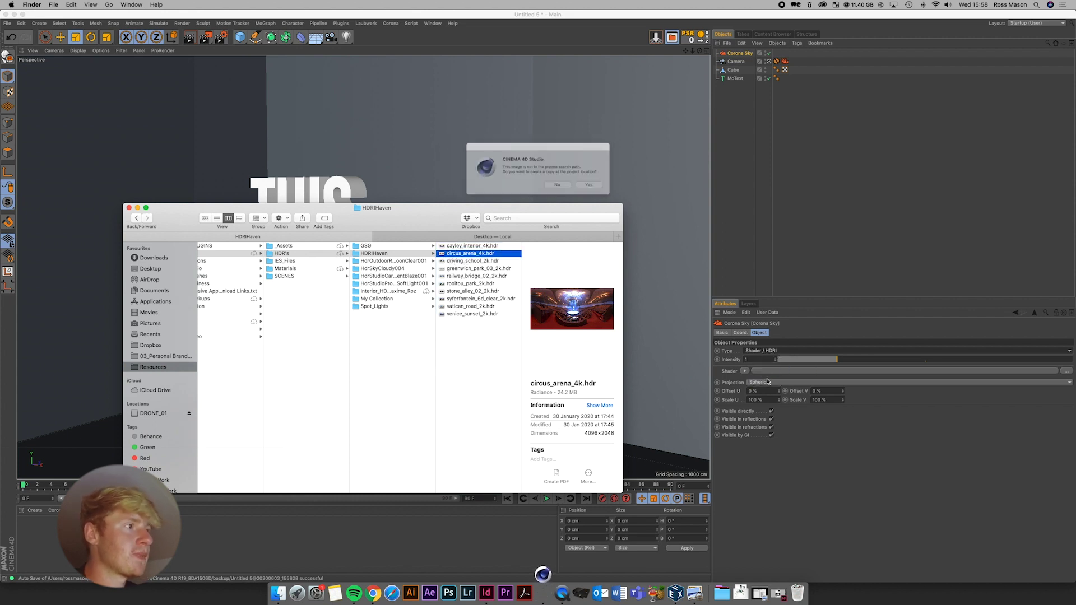
left_click(563, 192)
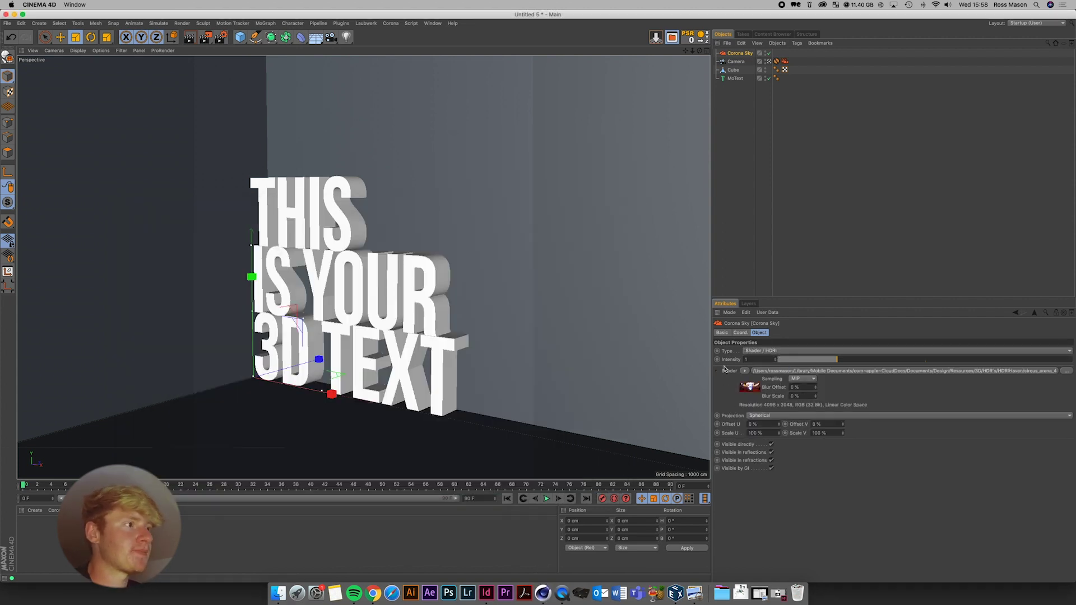
left_click(391, 23)
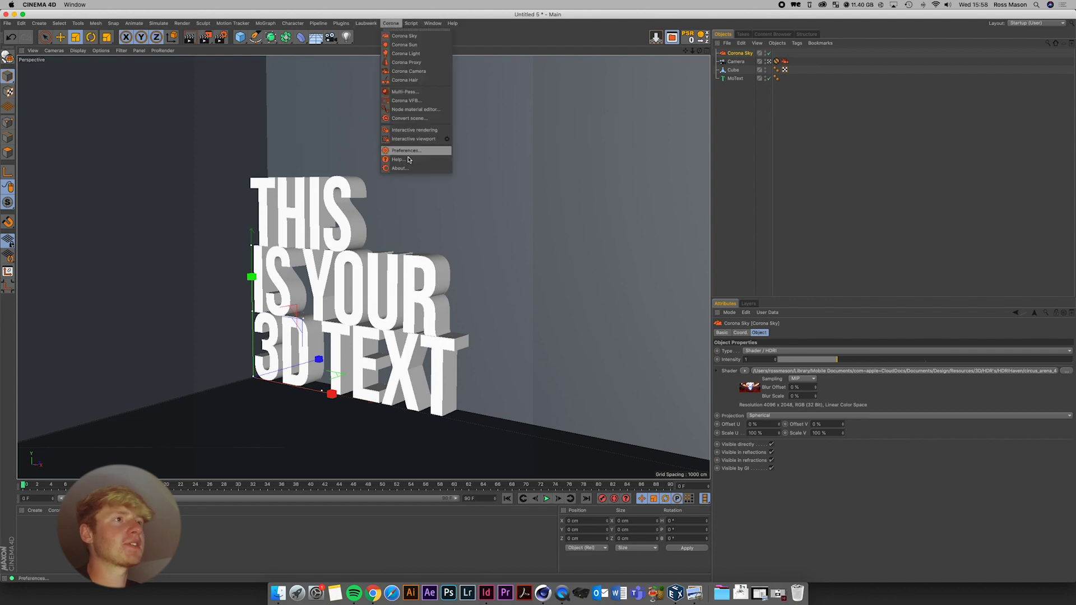
left_click(402, 139)
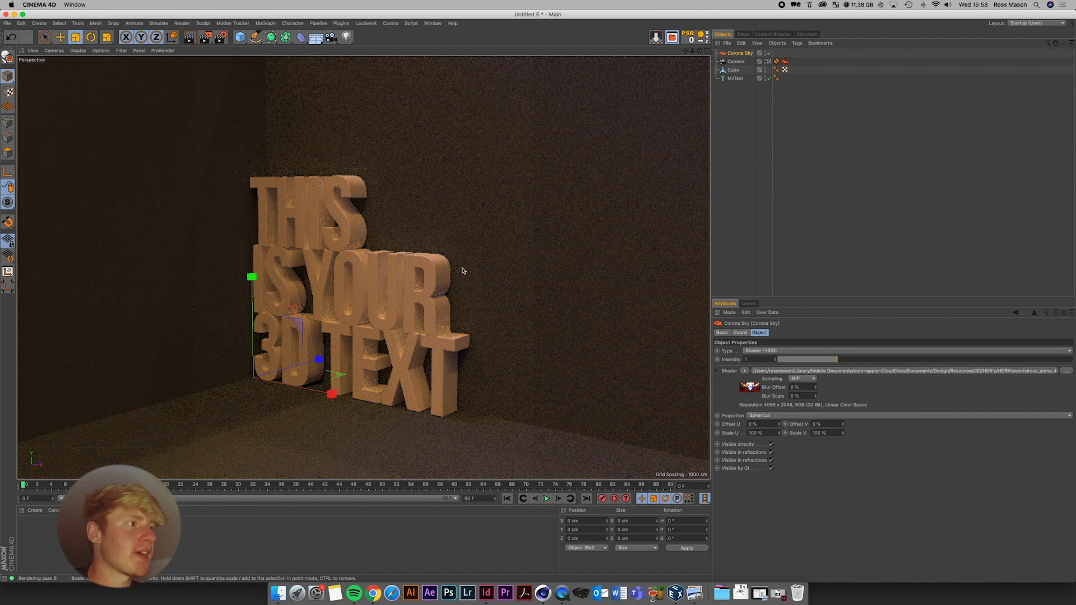
Preview circus_arena_4k.hdr at full size from Finder and return to Cinema 4D
left_click(277, 593)
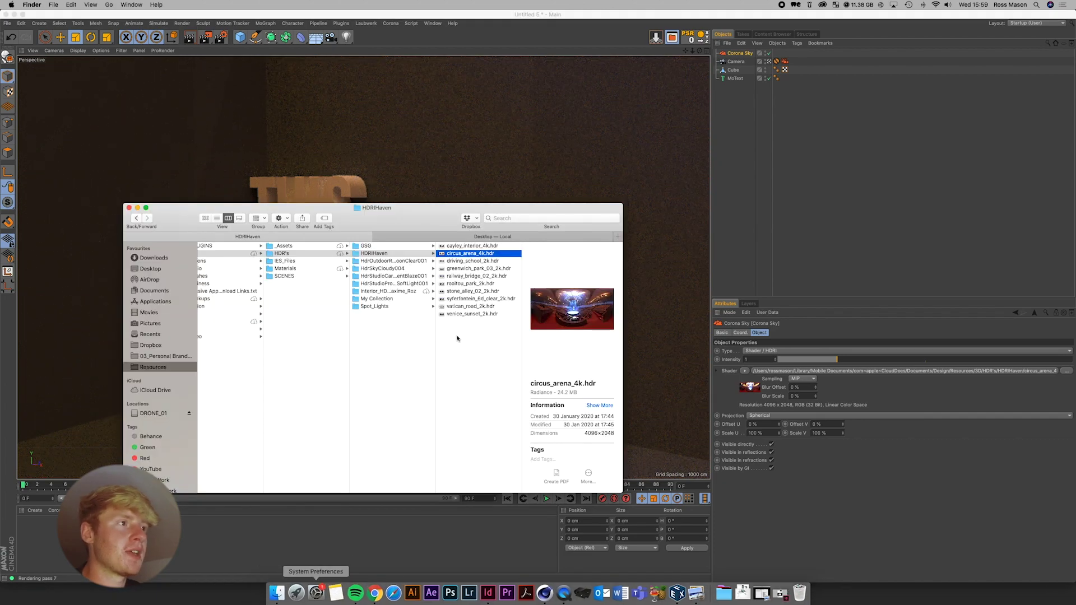
key("space")
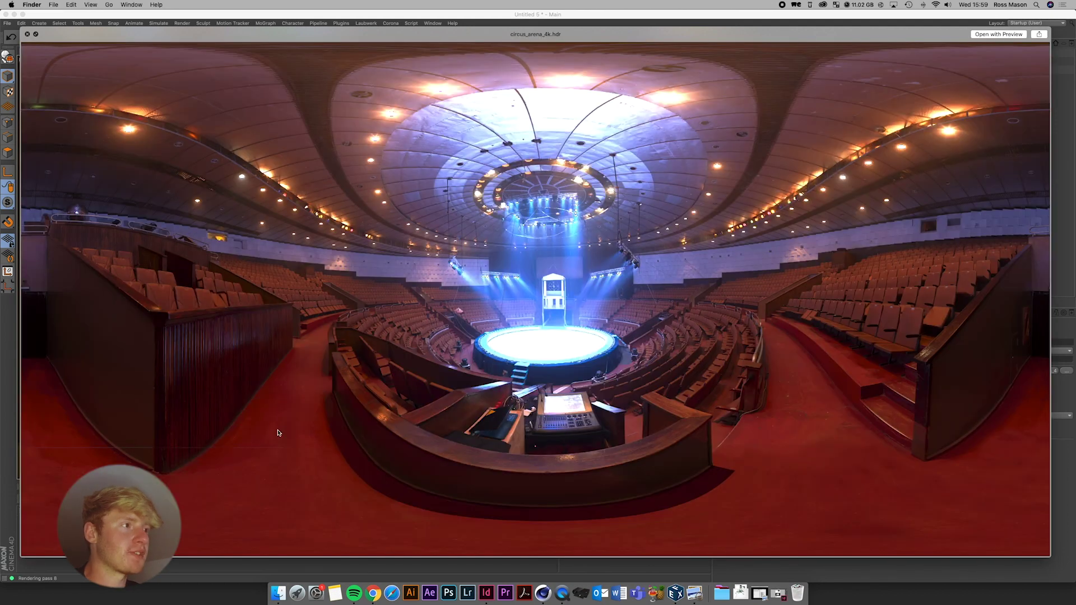
key("space")
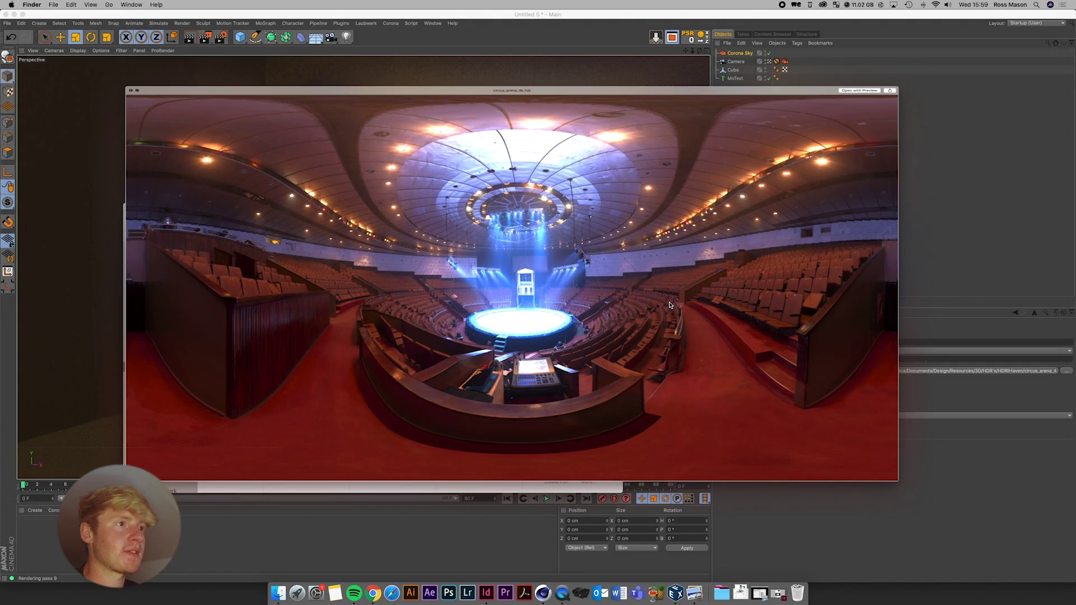
left_click(550, 14)
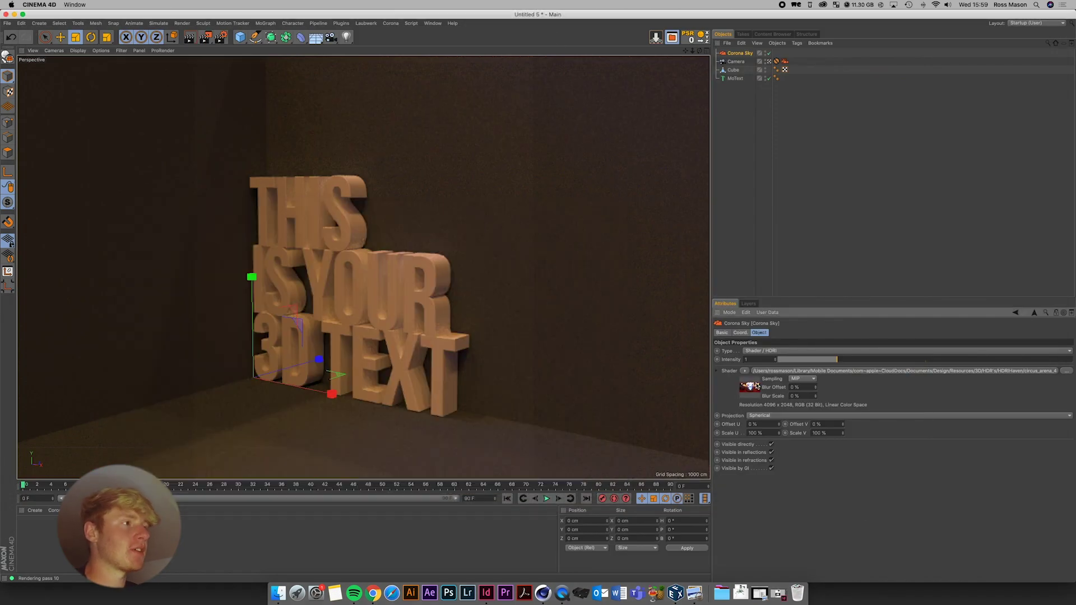
Wrap the Corona Sky's HDRI texture in a Filter shader and set its saturation to -100%
left_click(745, 371)
left_click(763, 270)
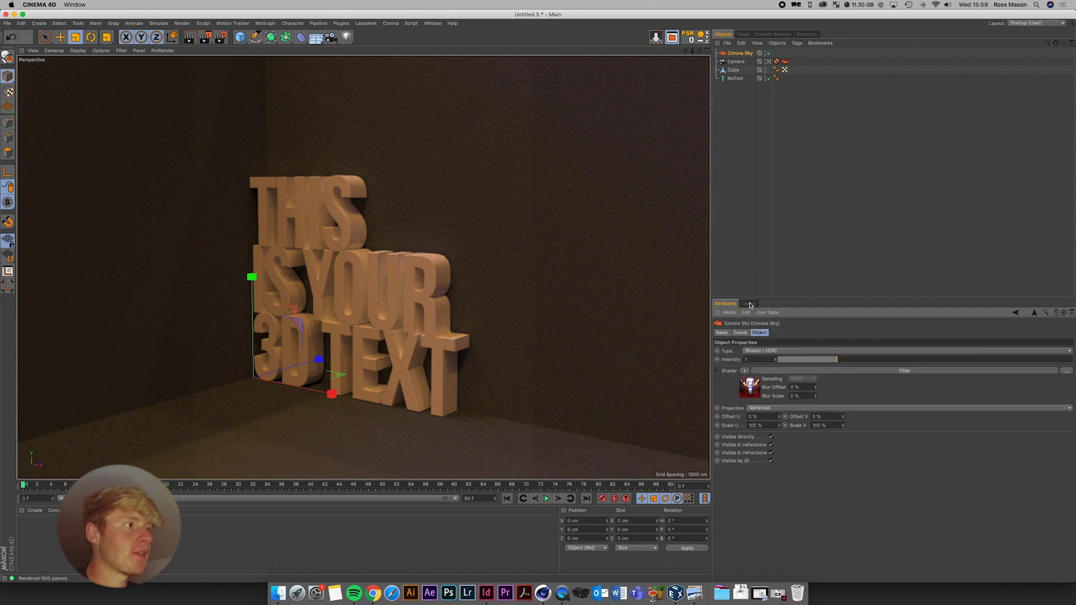
left_click(752, 384)
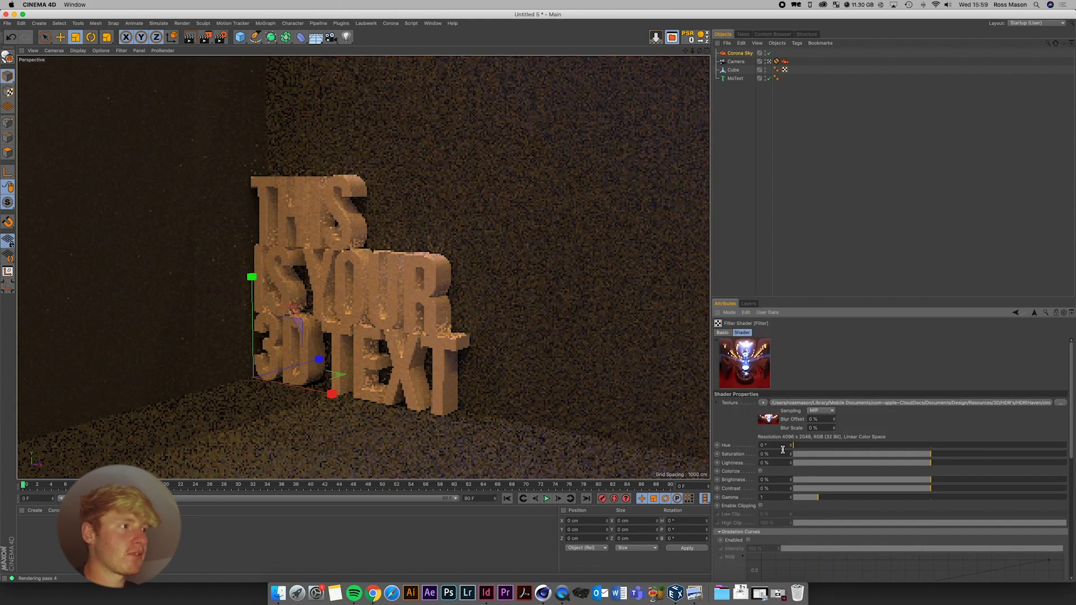
key("0")
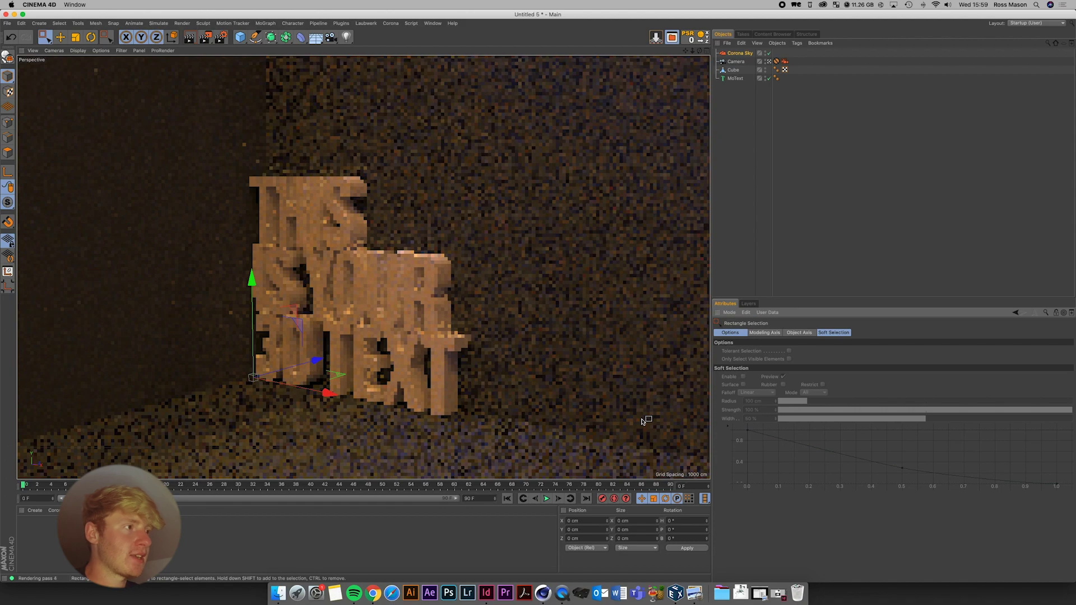
left_click(738, 53)
left_click(743, 378)
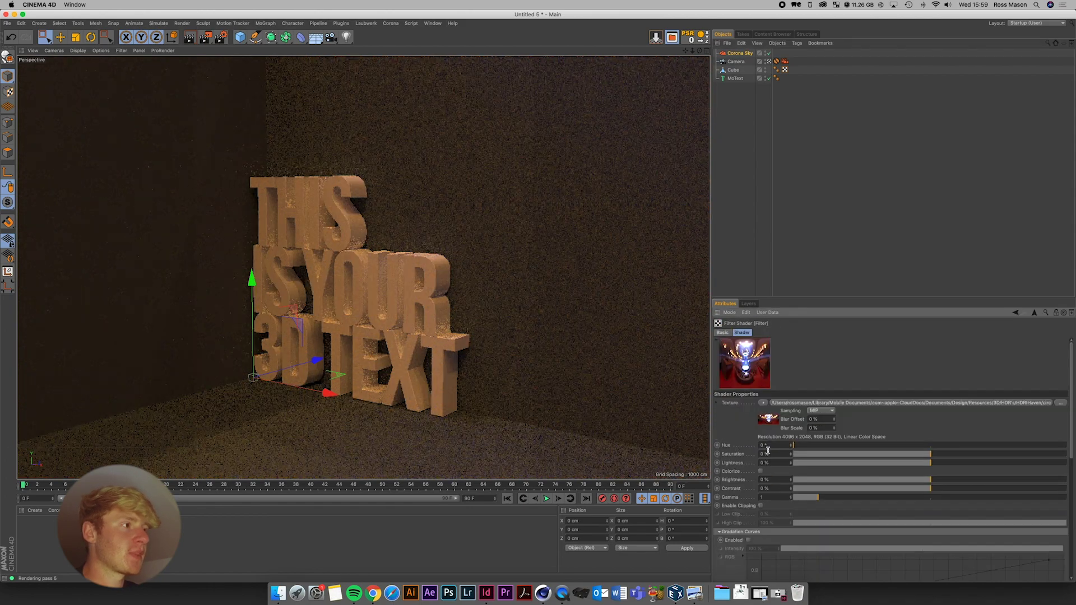
type("-100")
key("Return")
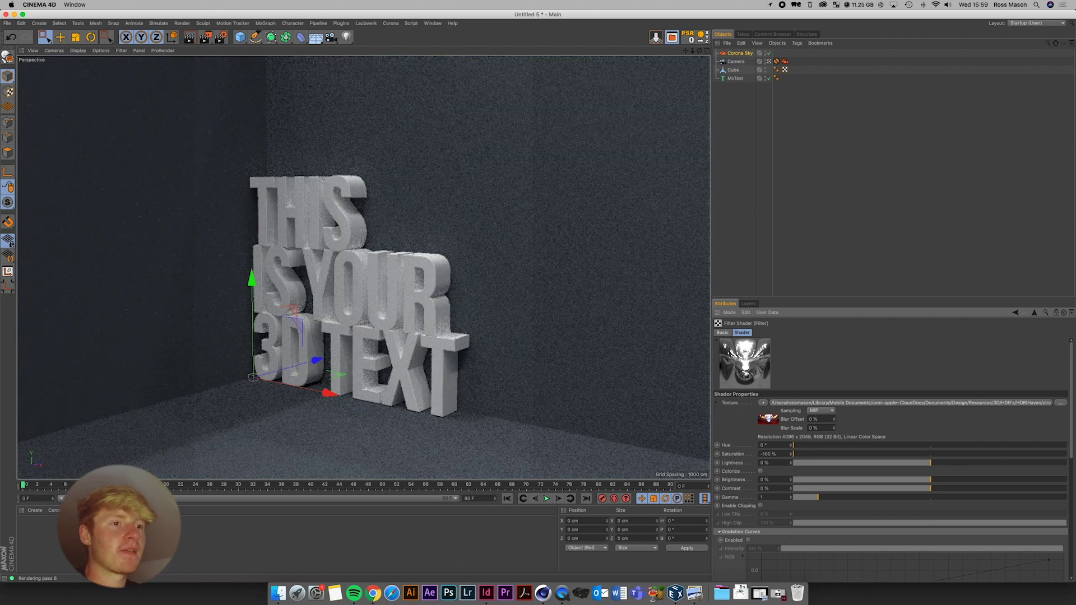
Create a new Corona material and apply it to both the room cube and the MoText object
left_click(391, 23)
left_click(415, 139)
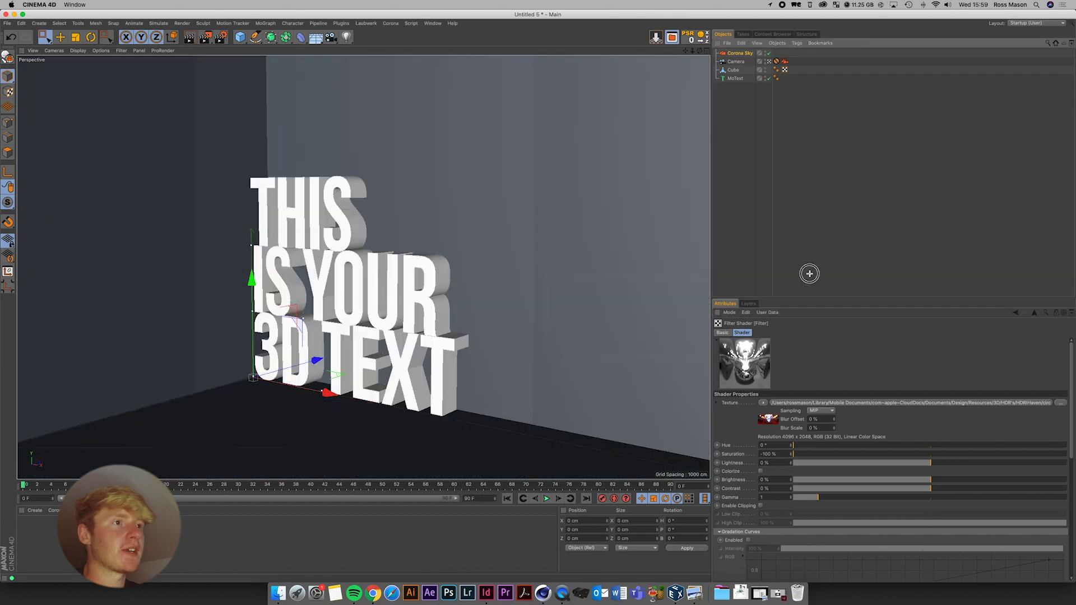
left_click(55, 511)
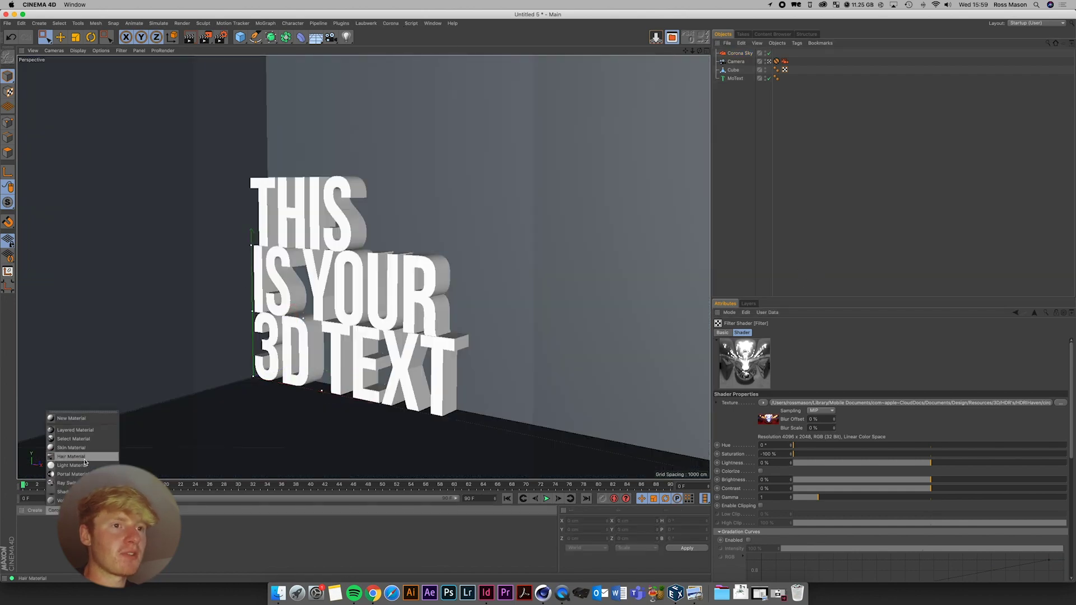
left_click(79, 418)
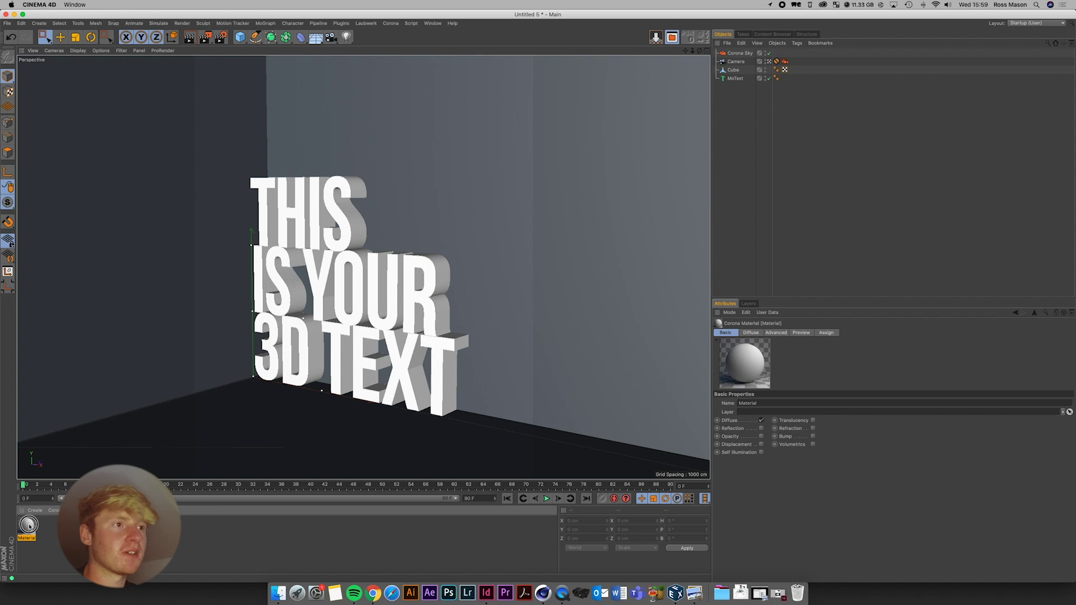
left_click_drag(27, 526, 343, 322)
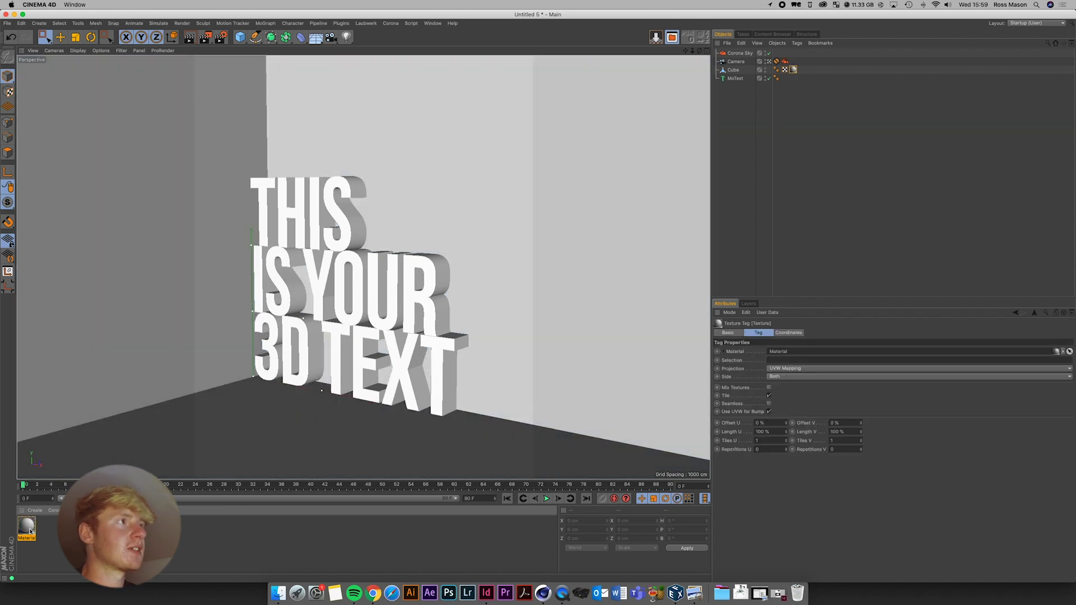
left_click_drag(30, 531, 788, 78)
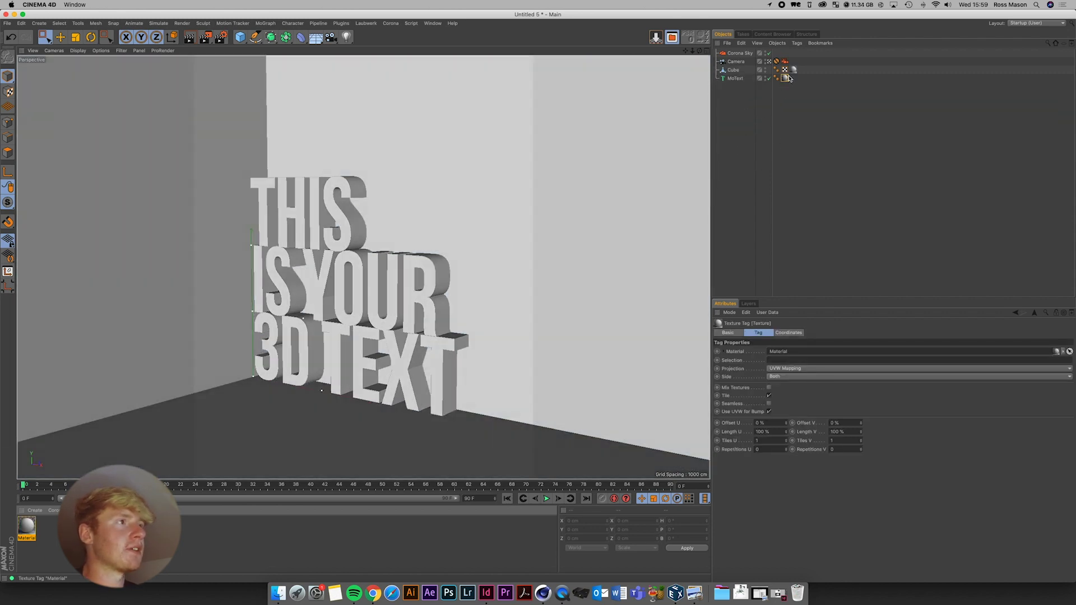
Try to save the scene to the Desktop as Untitled 5.c4d
left_click(801, 116)
key("super+s")
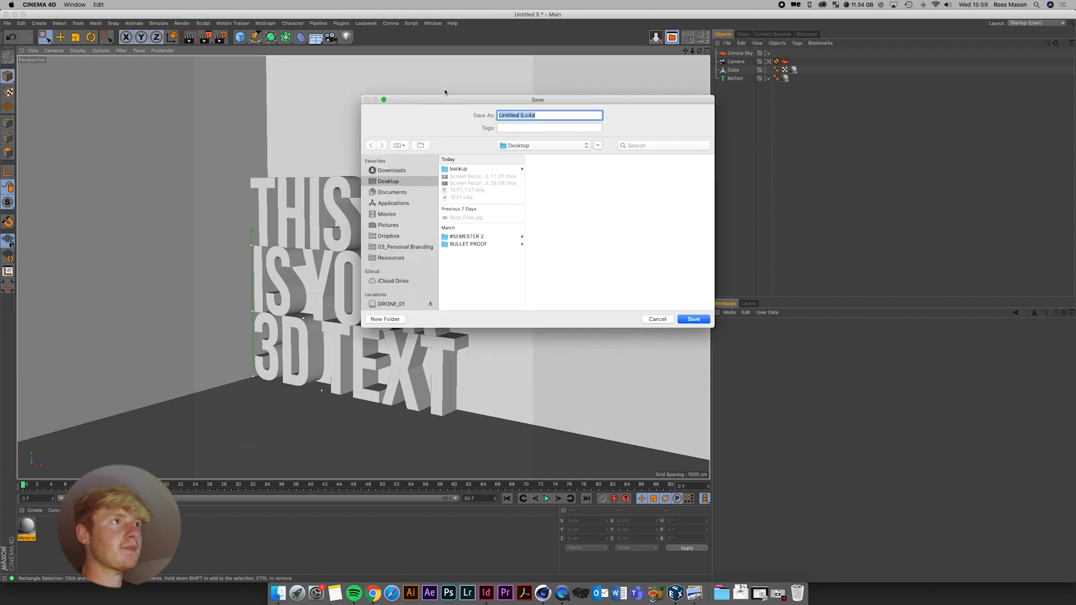
key("Return")
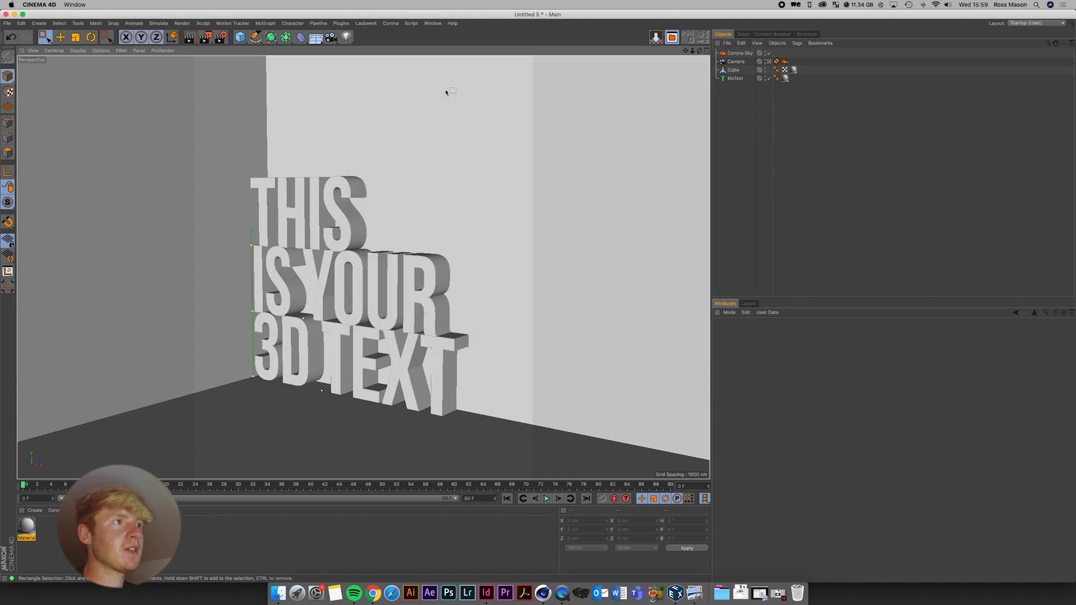
Restart Corona's interactive rendering and set the Corona Sky's rotation to H -173°, P -24°, B 105°
left_click(733, 53)
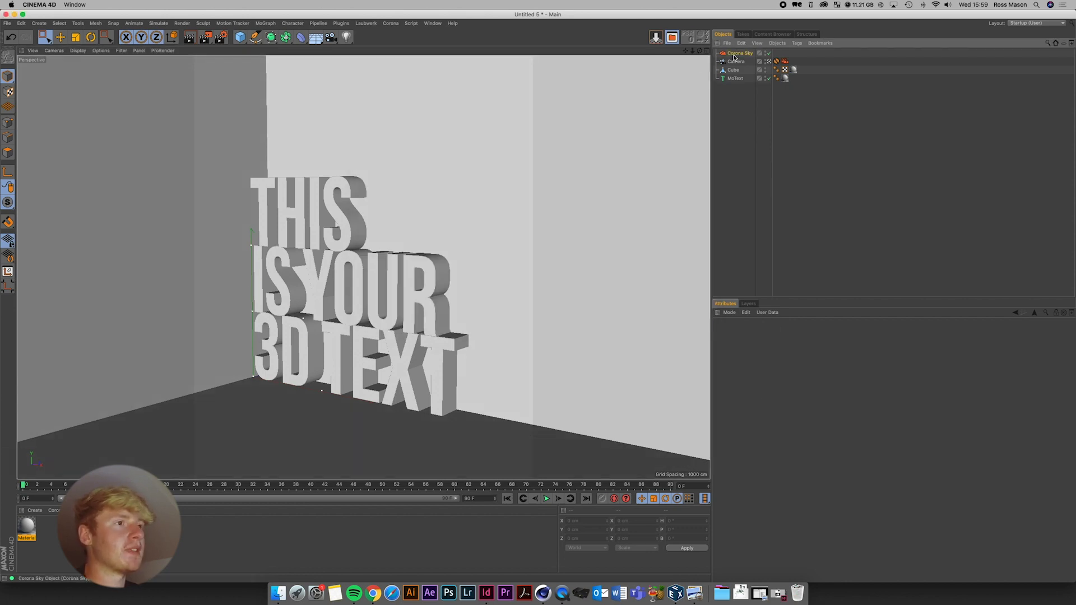
left_click(391, 23)
left_click(412, 140)
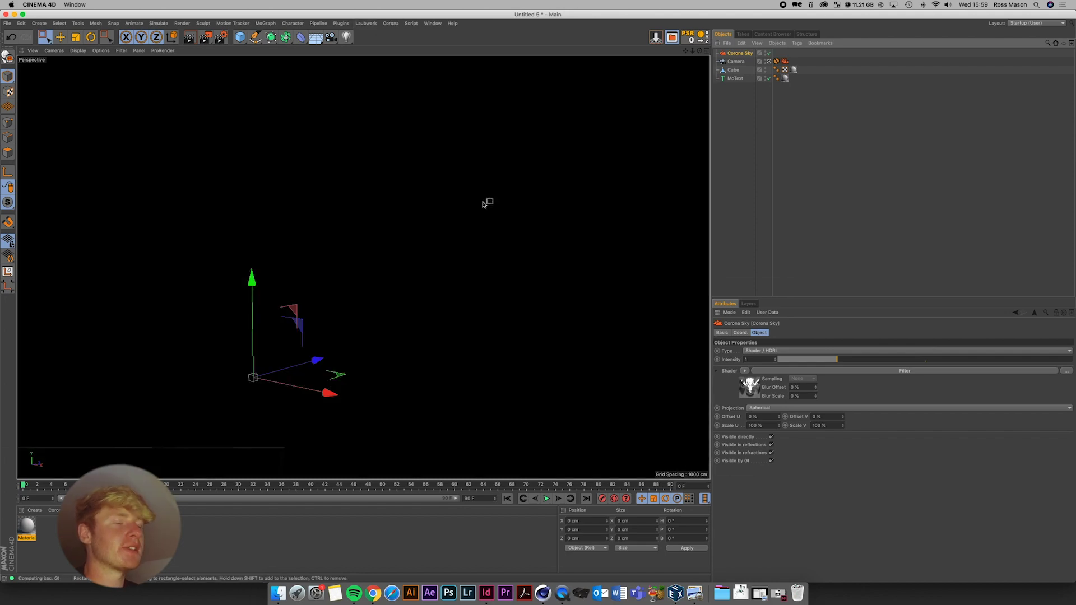
left_click(91, 37)
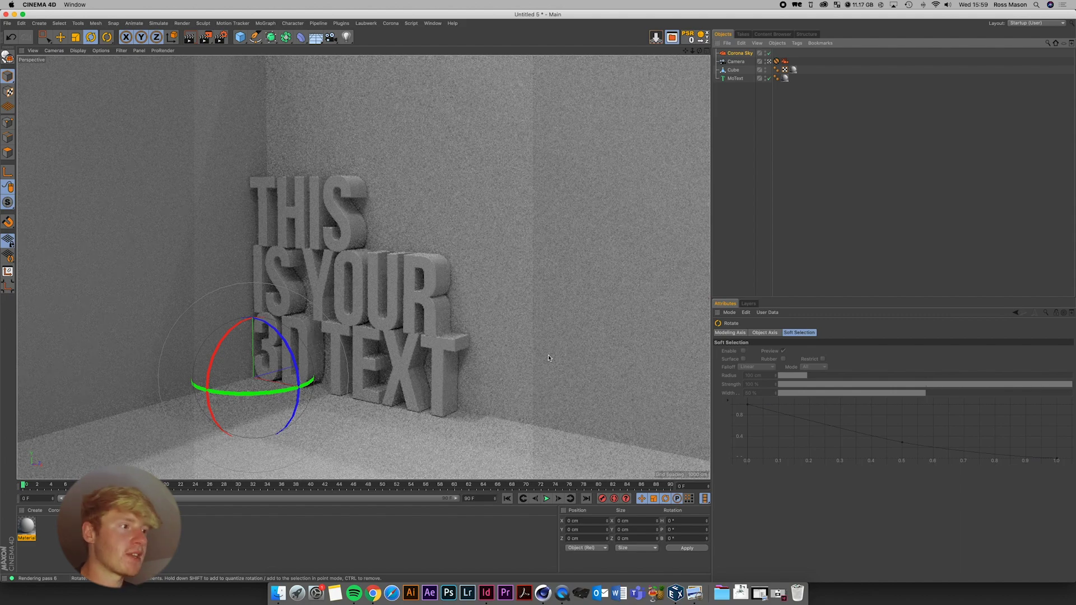
left_click(678, 521)
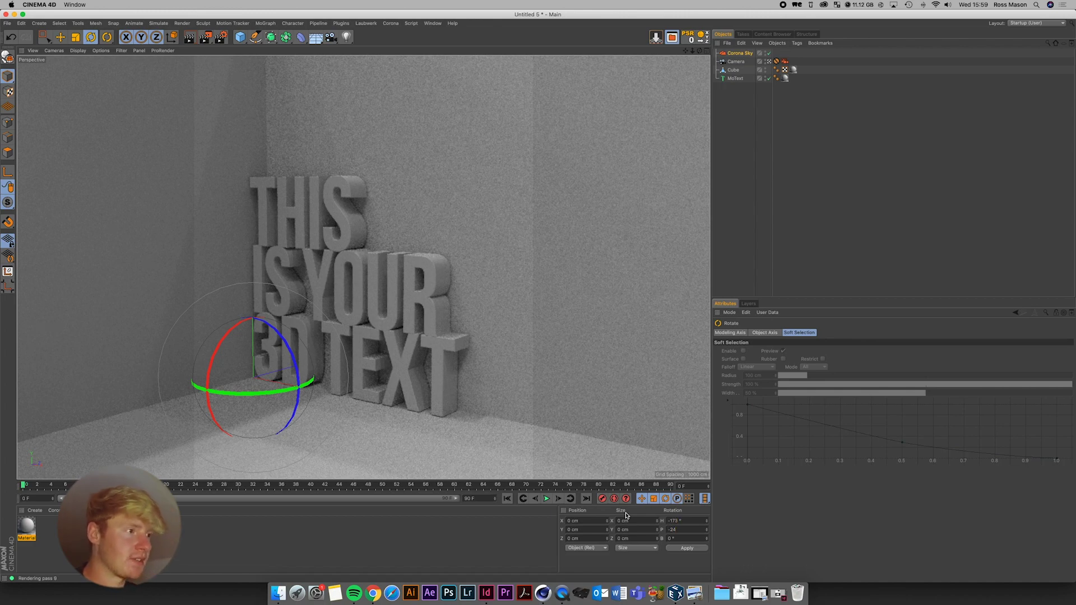
type("105")
key("Return")
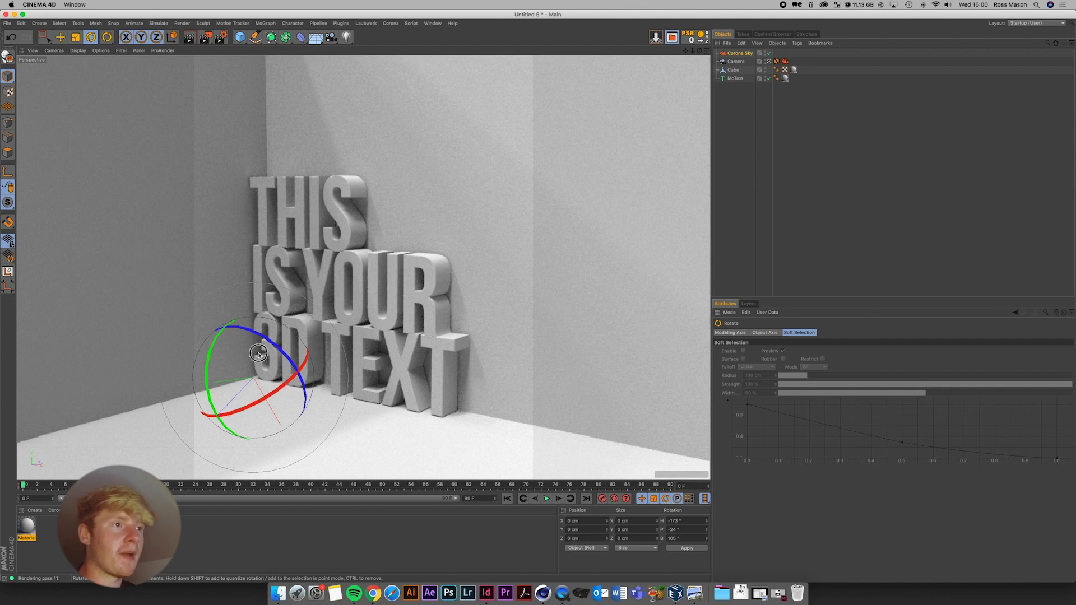
Try other freehand rotations of the Corona Sky and undo them
left_click_drag(259, 353, 372, 405)
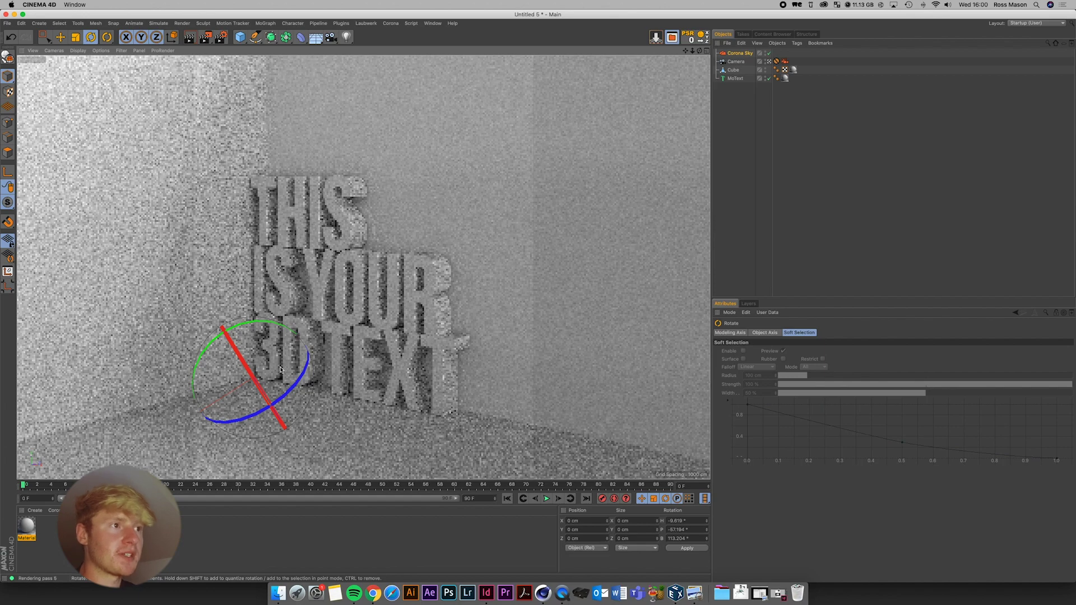
left_click_drag(279, 367, 304, 355)
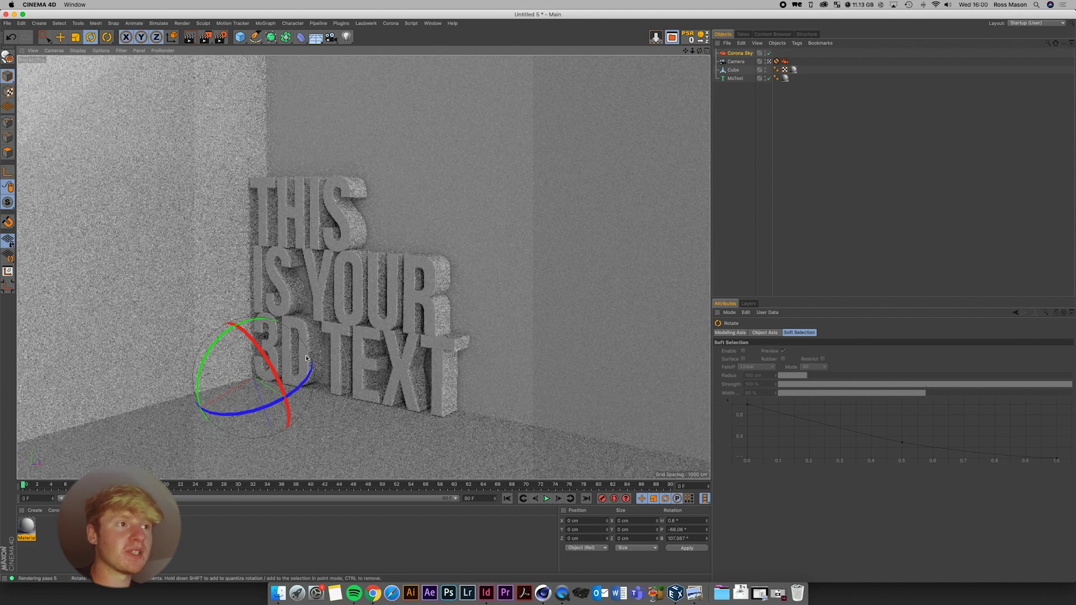
left_click(11, 38)
left_click(12, 38)
left_click(12, 38)
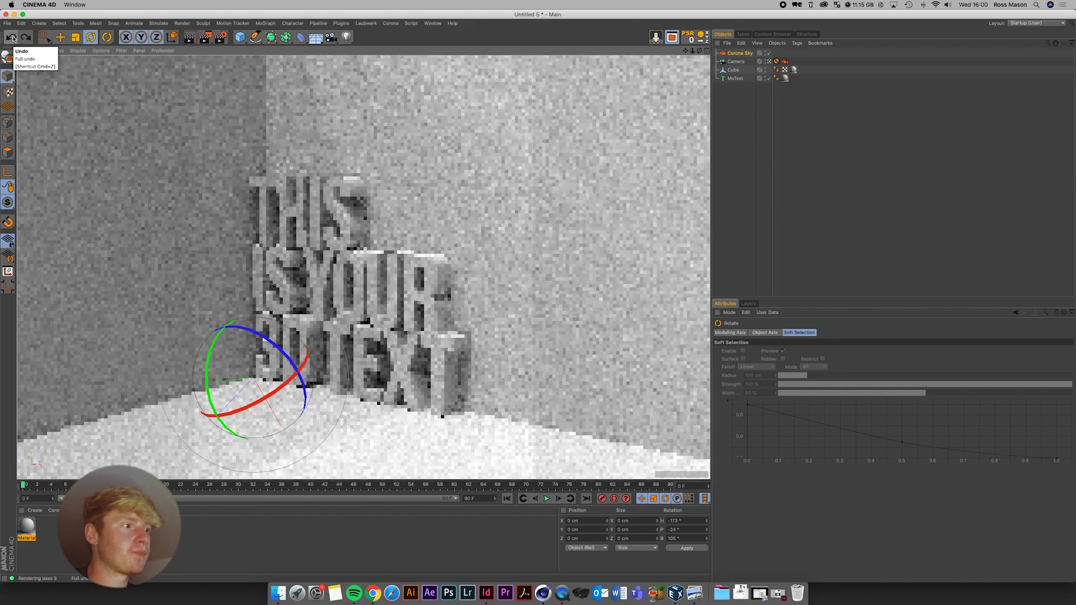
Browse the local HDR folders in Finder, checking the files in My Collection and the 8K folder of HdrStudioProductSoftLight001
left_click(278, 593)
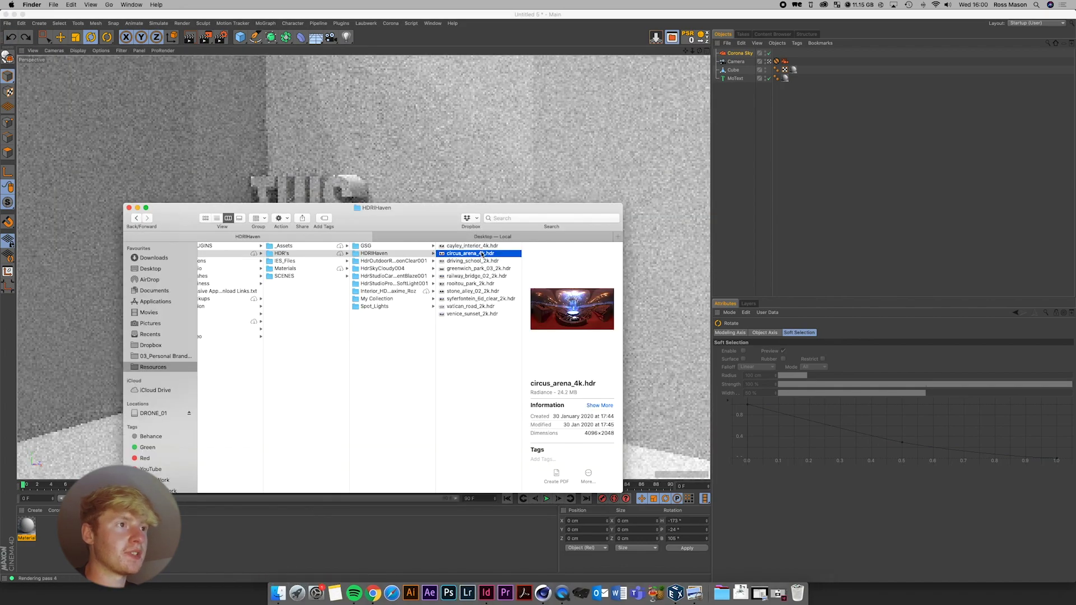
left_click(409, 298)
left_click(400, 306)
left_click(409, 300)
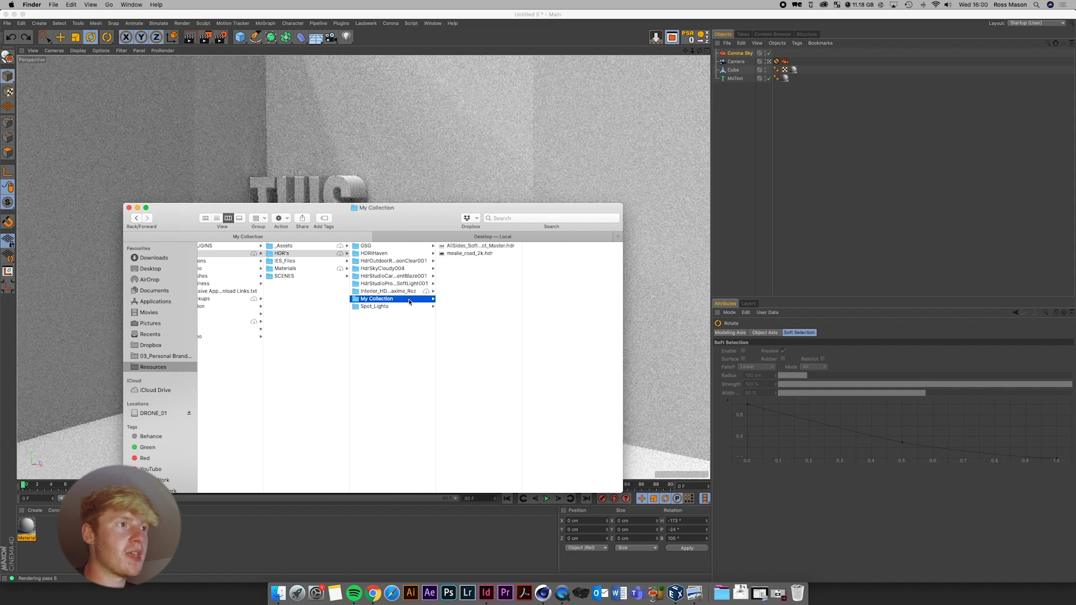
left_click(467, 254)
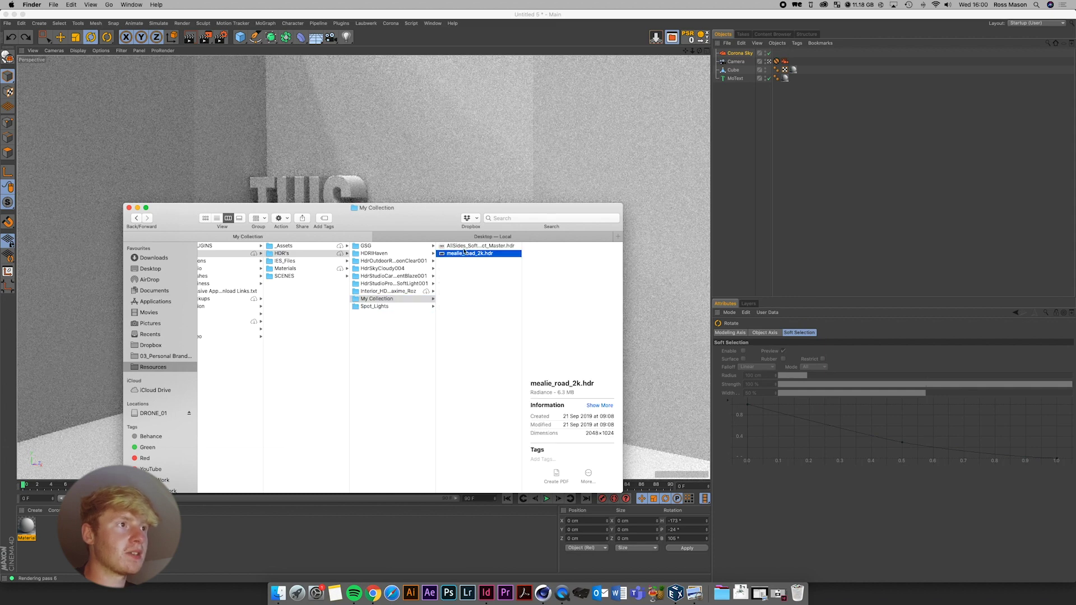
left_click(387, 291)
left_click(389, 276)
left_click(396, 283)
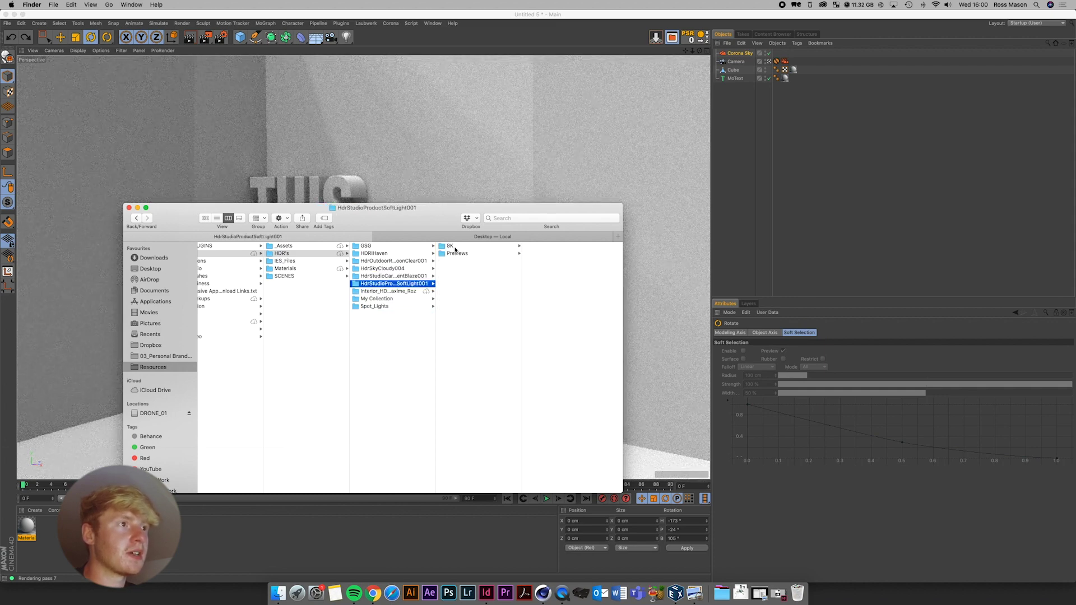
left_click(455, 246)
left_click(547, 252)
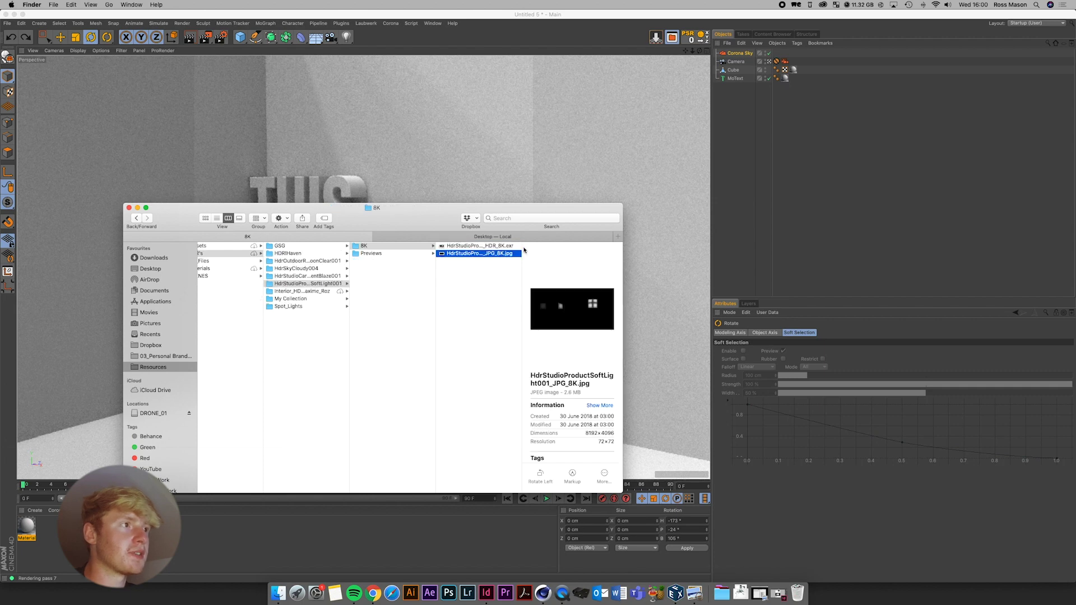
Replace the texture in the Corona Sky's Filter shader with the 8K HdrStudioProductSoftLight001 EXR file from Finder
left_click(738, 52)
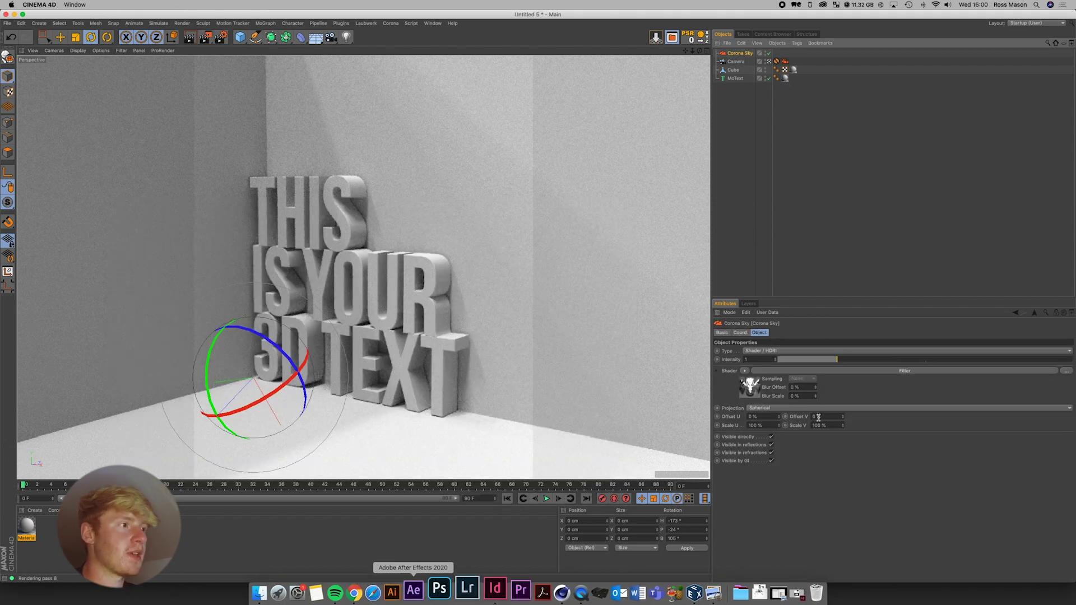
left_click(750, 387)
left_click(278, 593)
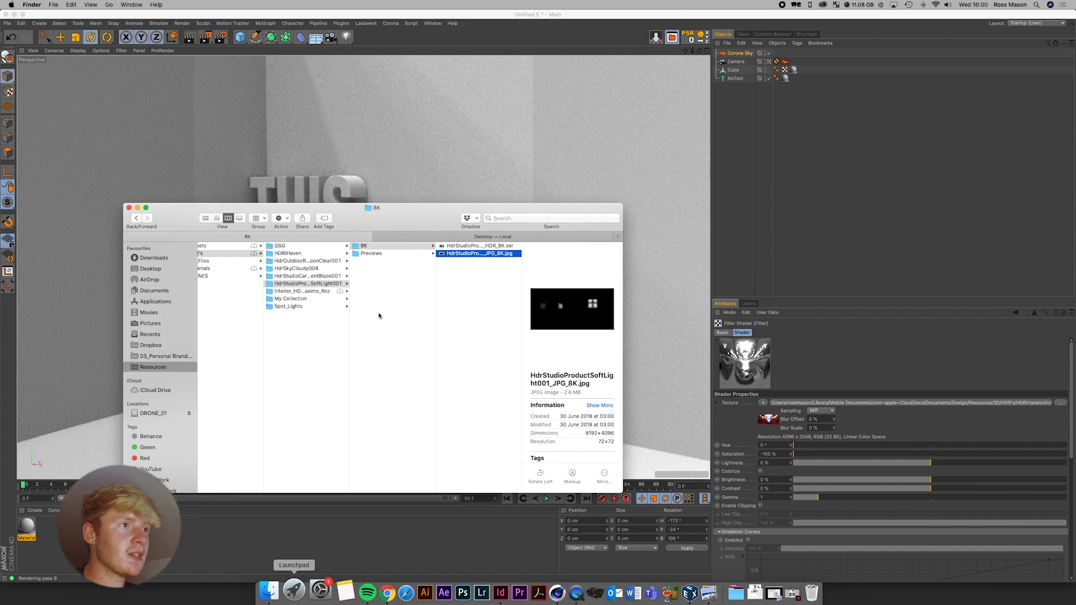
left_click_drag(473, 250, 770, 417)
left_click(561, 188)
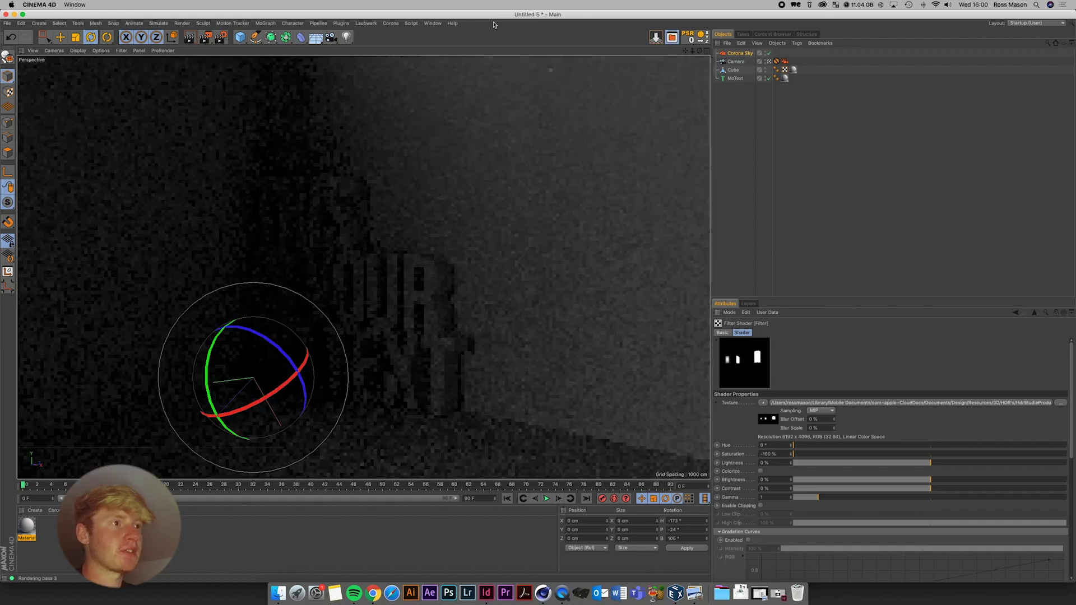
Rotate the Corona Sky freehand to a heading of about -93°, trying one further rotation and undoing it
left_click_drag(257, 387, 338, 361)
mouse_move(276, 357)
left_mouse_down()
mouse_move(257, 363)
mouse_move(281, 350)
left_mouse_up()
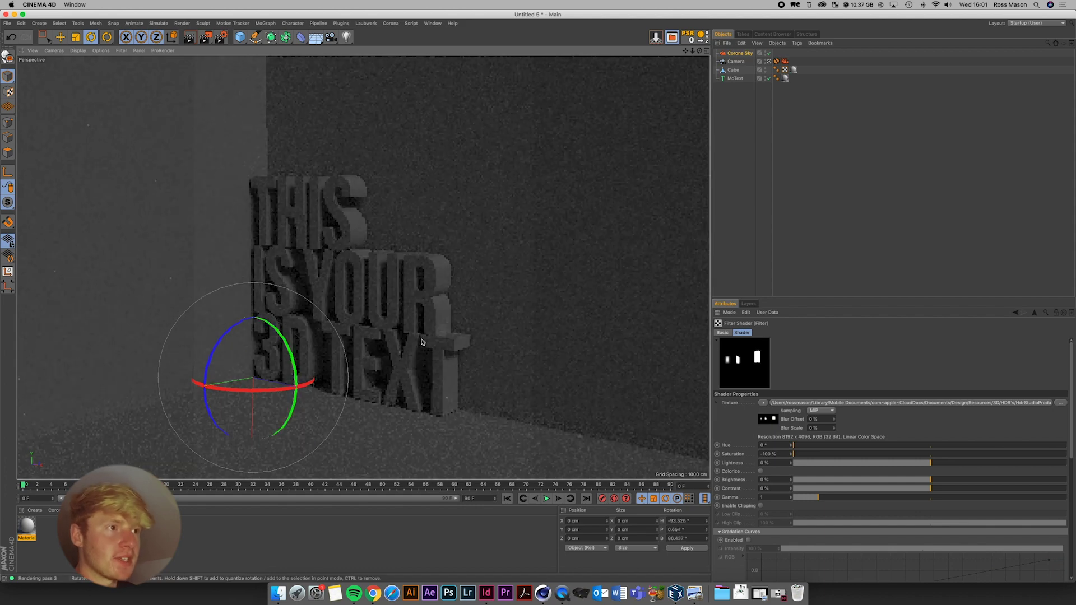
left_click_drag(494, 328, 675, 302)
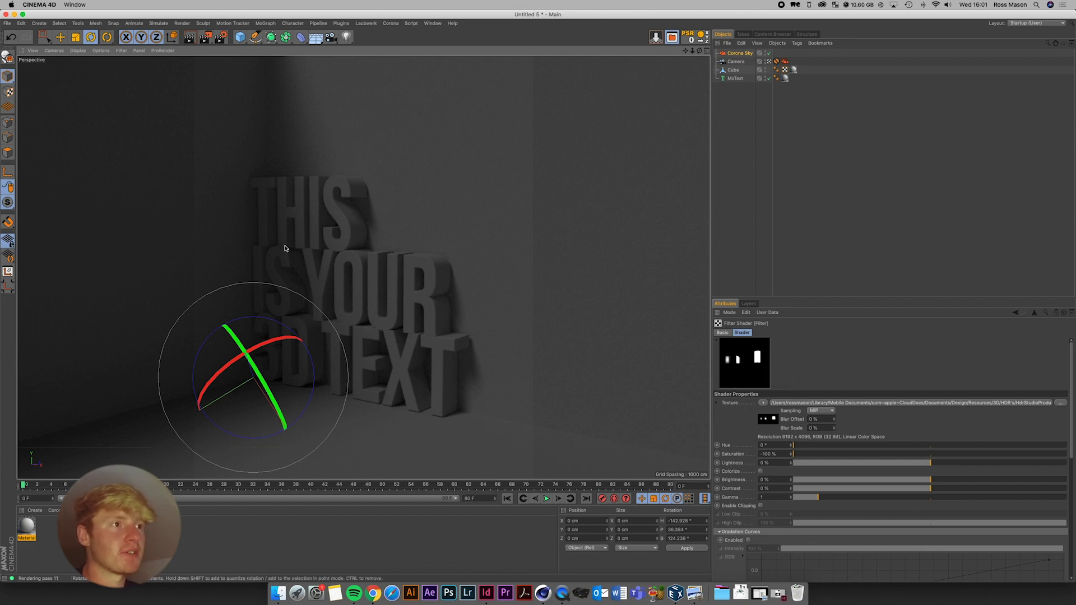
left_click(10, 37)
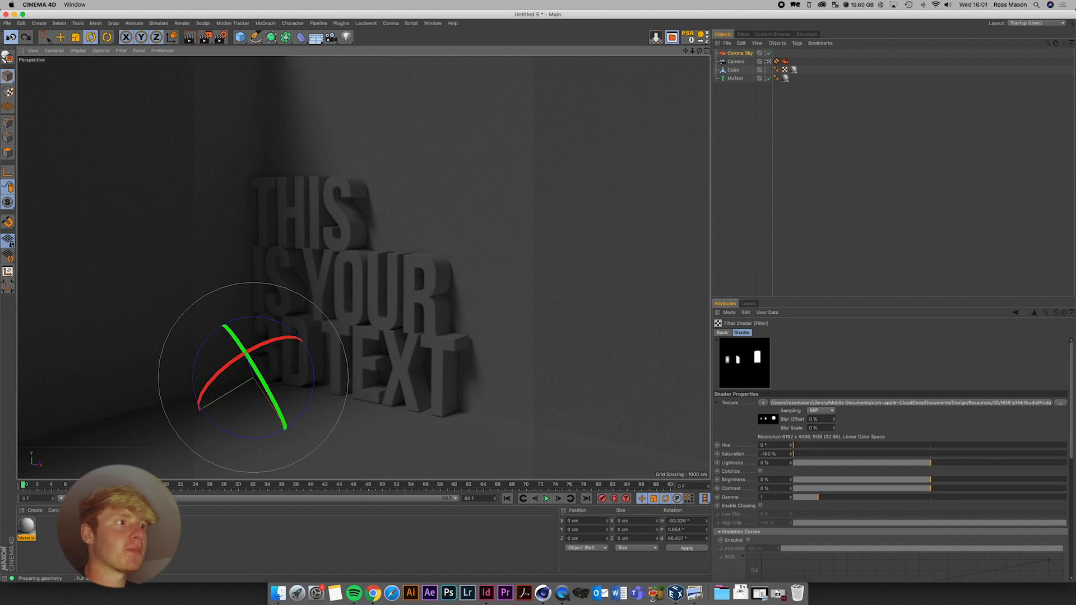
Revert the HDR texture swap, restore the Corona Sky rotation of H -173°, P -24°, B 105° from the history, and deselect the sky
left_click(11, 37)
left_click(11, 37)
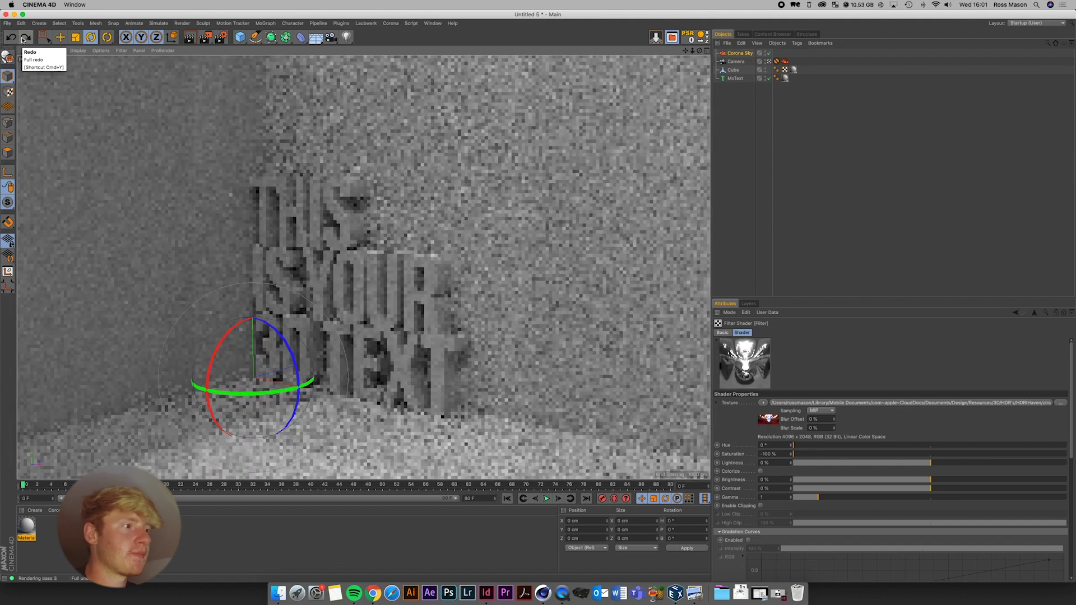
left_click(24, 38)
left_click(24, 38)
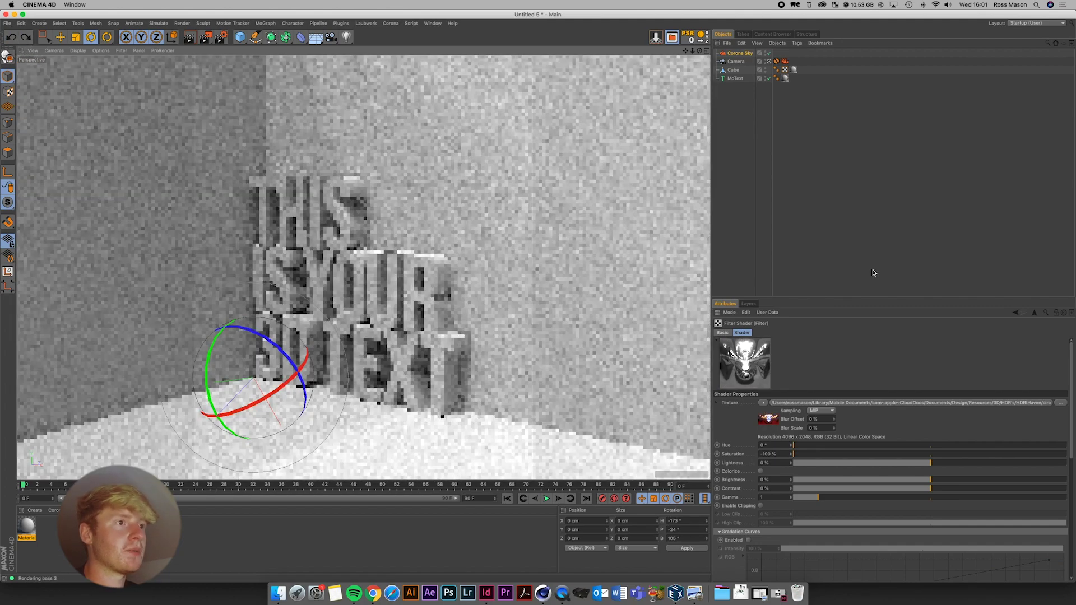
left_click(875, 272)
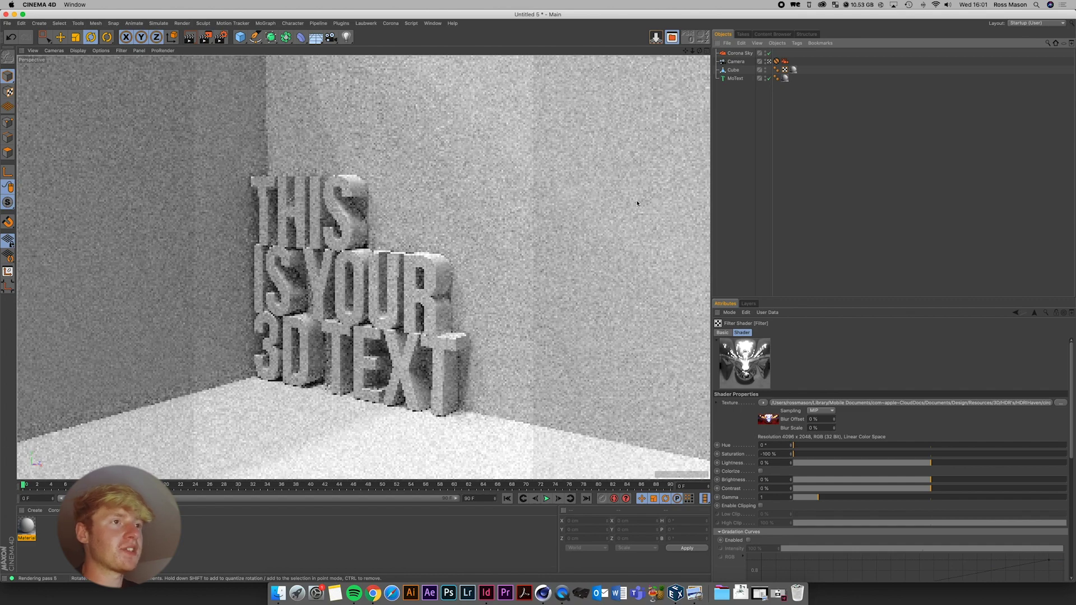
Turn off the Corona interactive viewport and start interactive rendering of the camera view in the Corona frame buffer
left_click(390, 23)
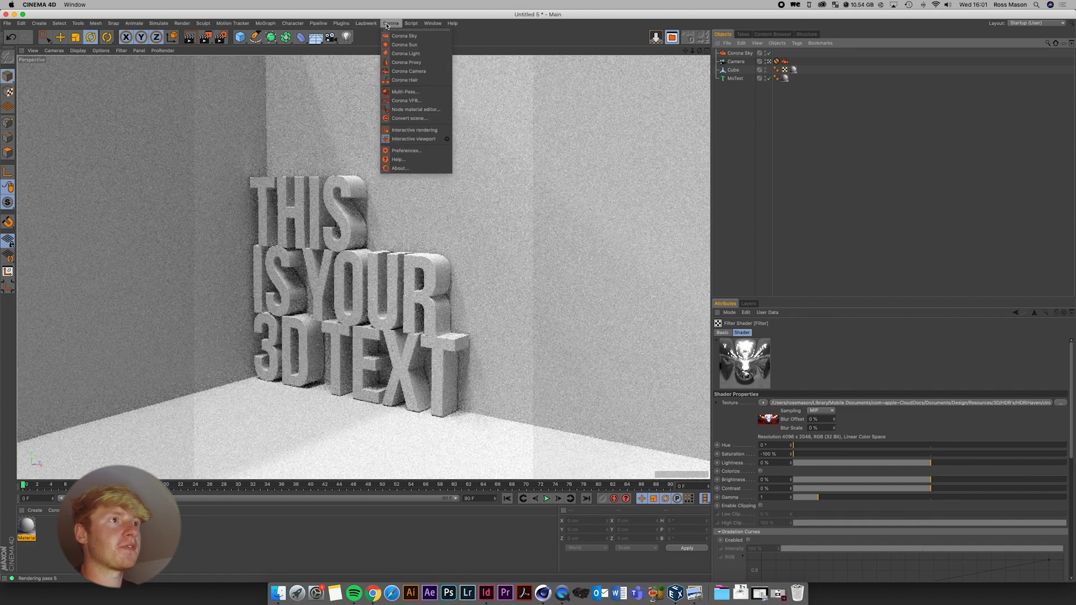
left_click(394, 140)
left_click(390, 23)
left_click(445, 140)
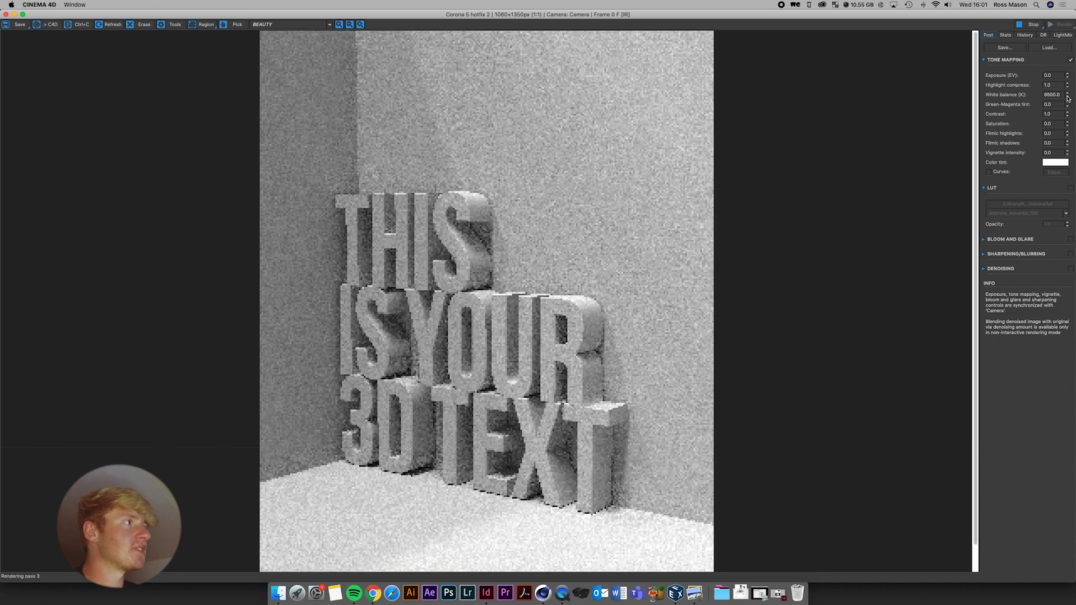
Set the tone mapping contrast of the render to 3.0
double_click(1058, 115)
key("Return")
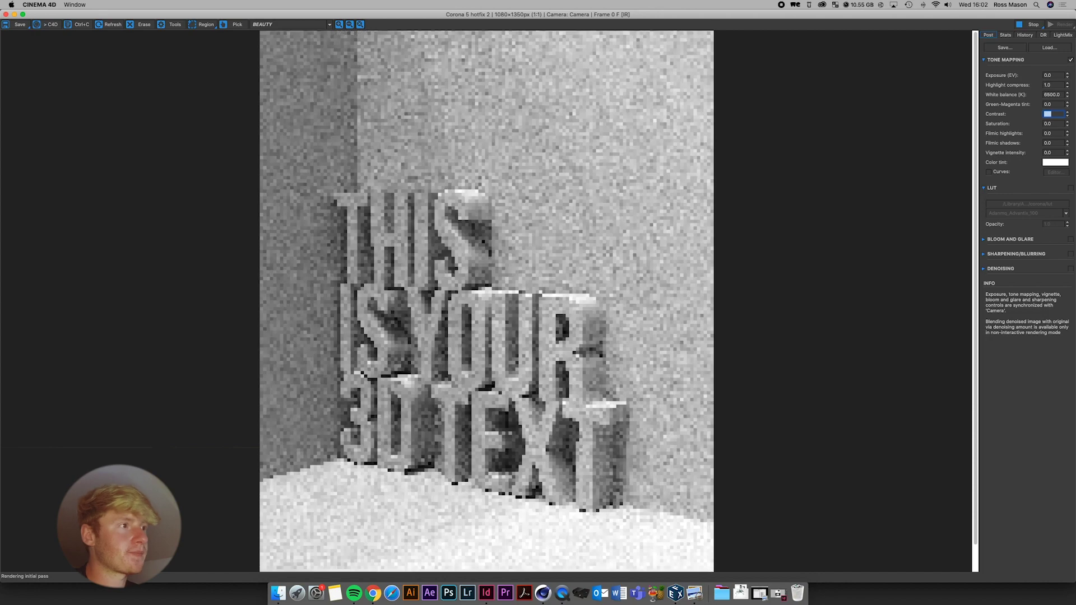
double_click(1053, 142)
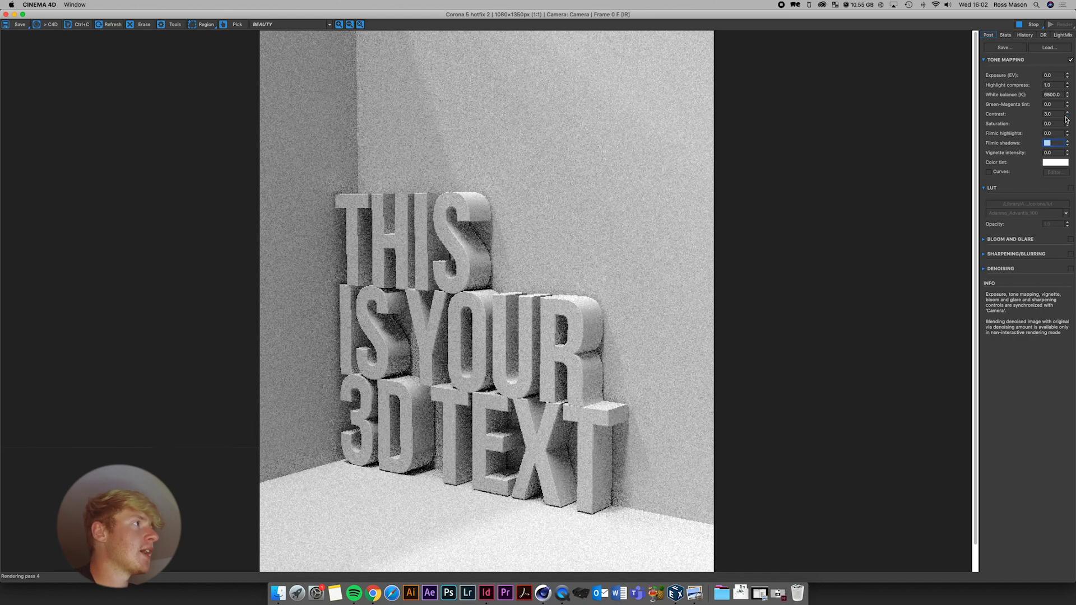
Collapse the tone mapping settings, enable the LUT, and apply the warm GroundCon...right_Warm preset to the render
left_click(985, 59)
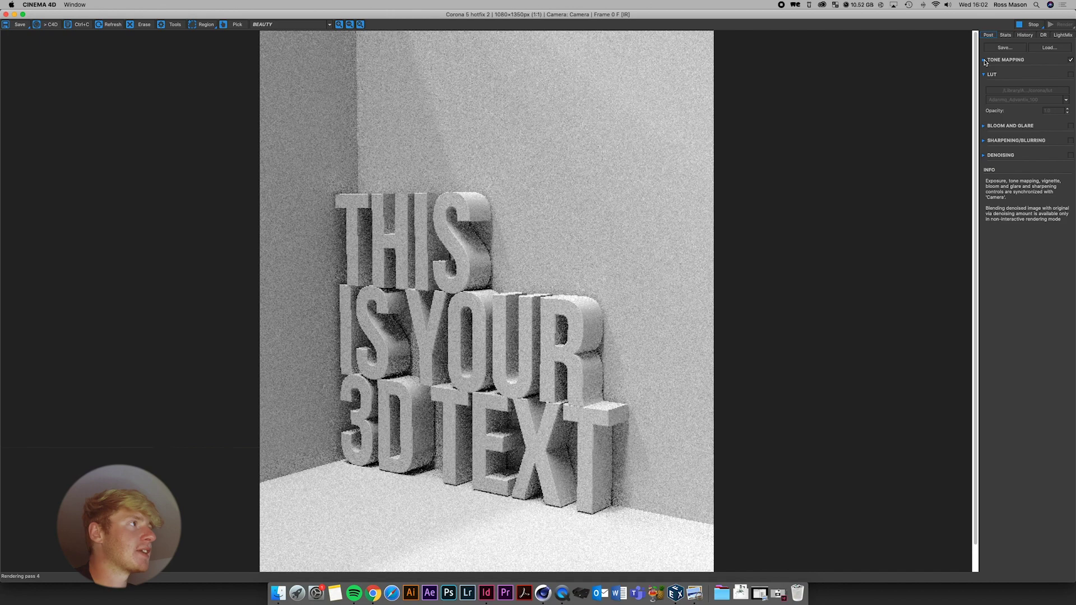
left_click(1070, 75)
left_click(1066, 99)
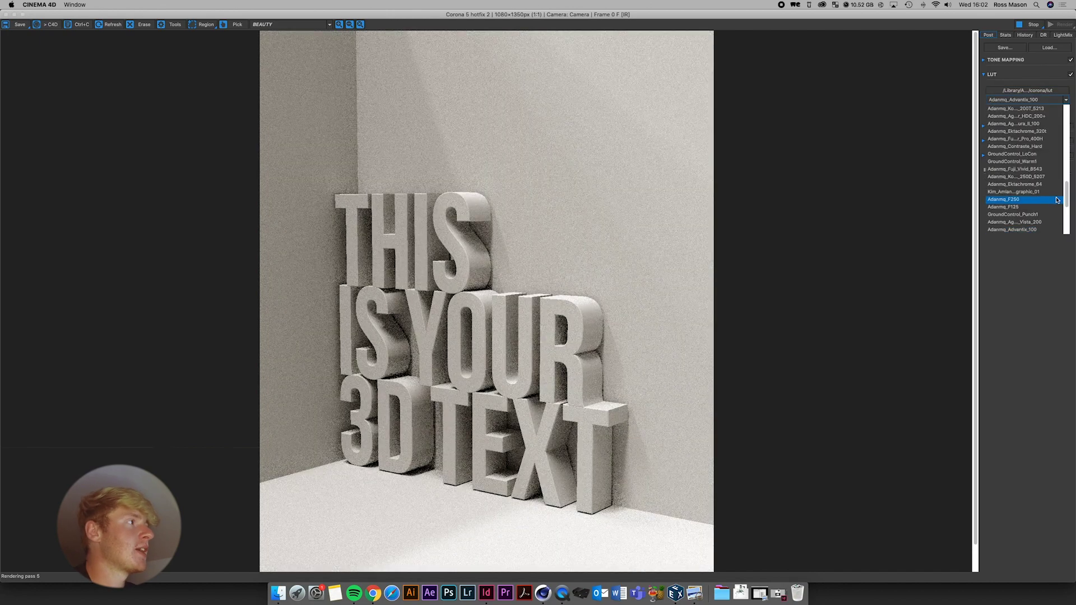
left_click(1067, 113)
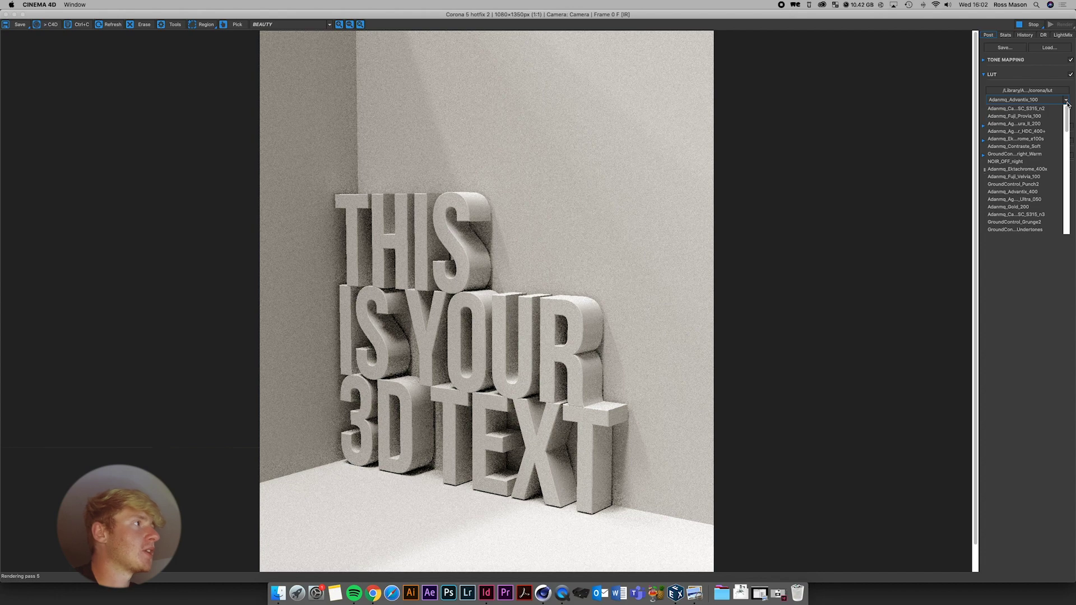
left_click(1017, 155)
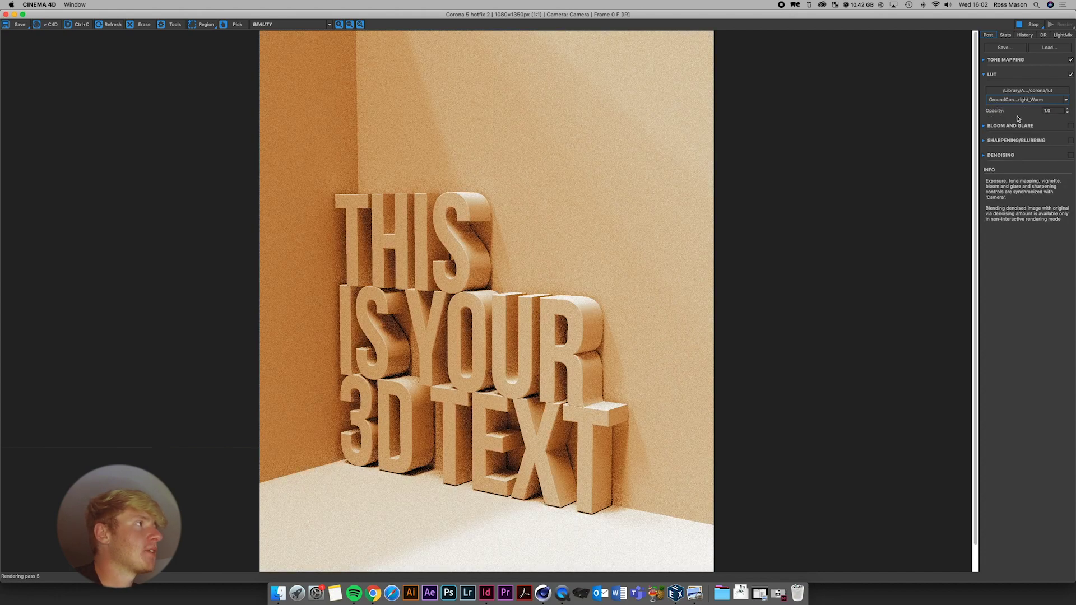
left_click(1009, 101)
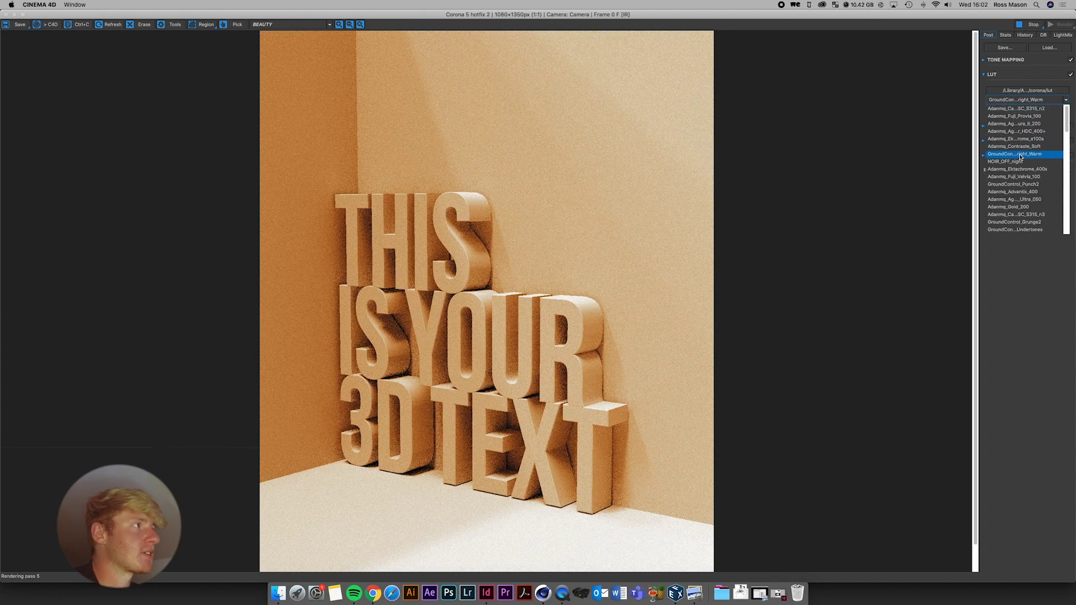
left_click(1006, 156)
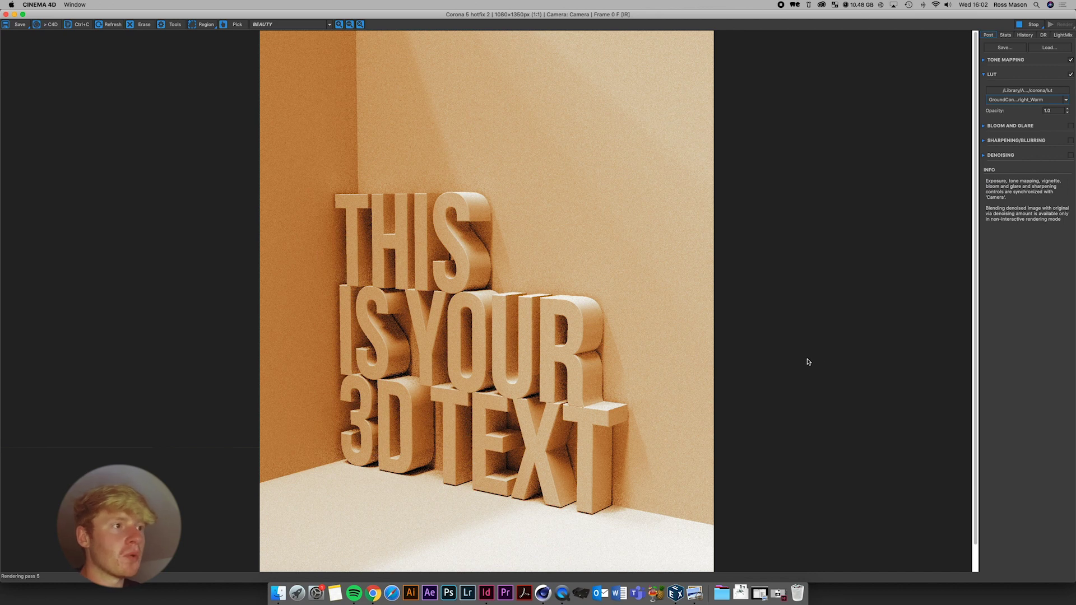